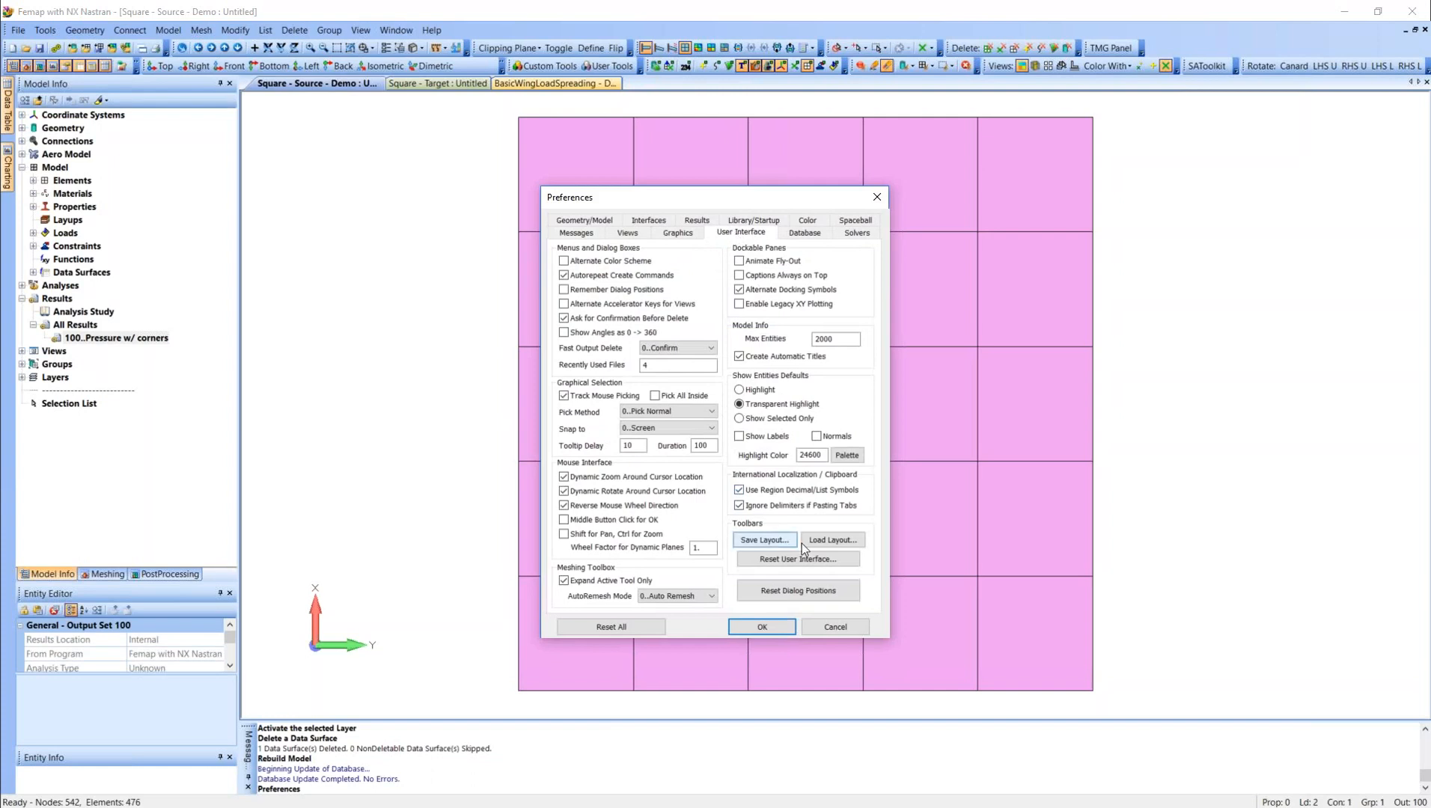
Reset the dialog positions in the user interface preferences and accept the preferences.
left_click(823, 627)
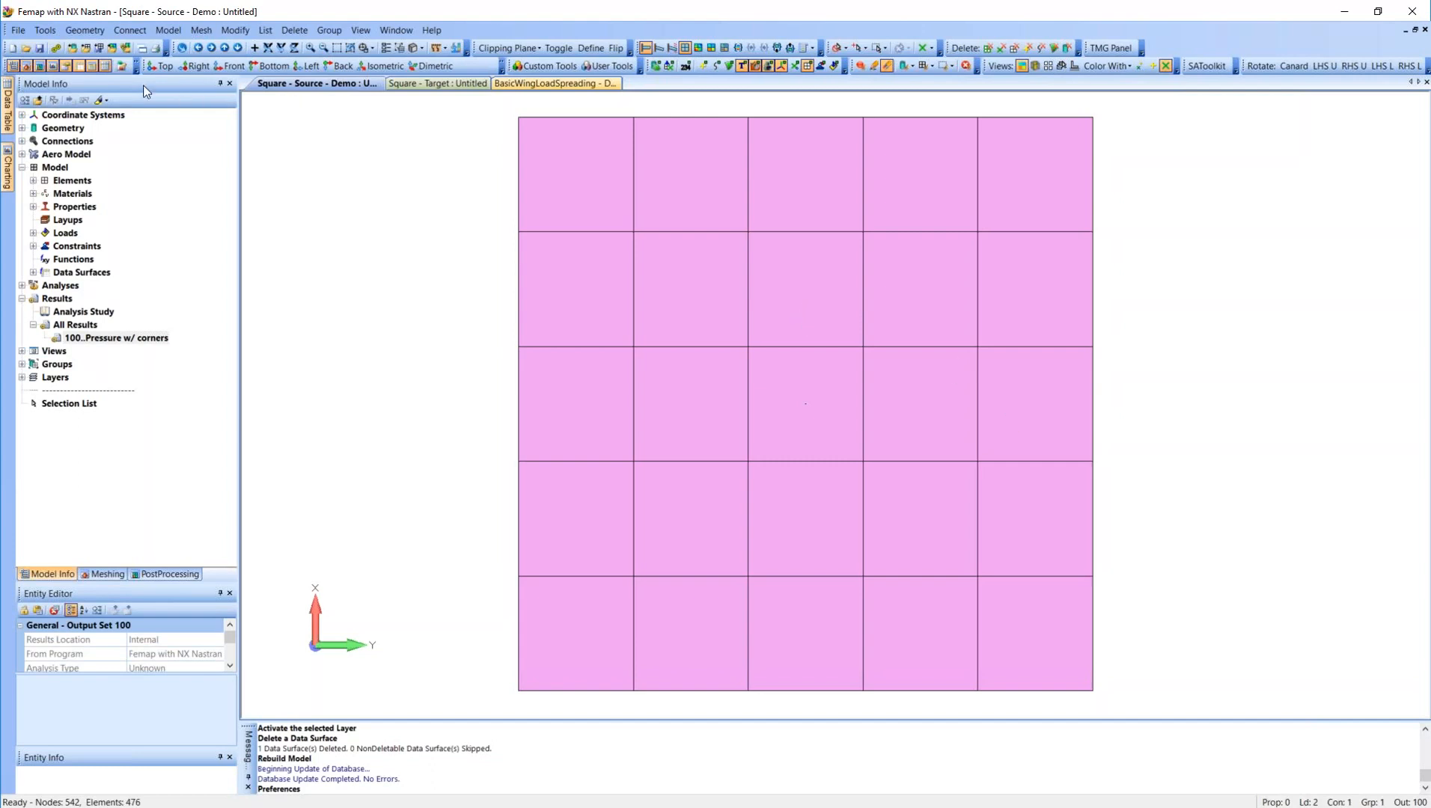
left_click(18, 30)
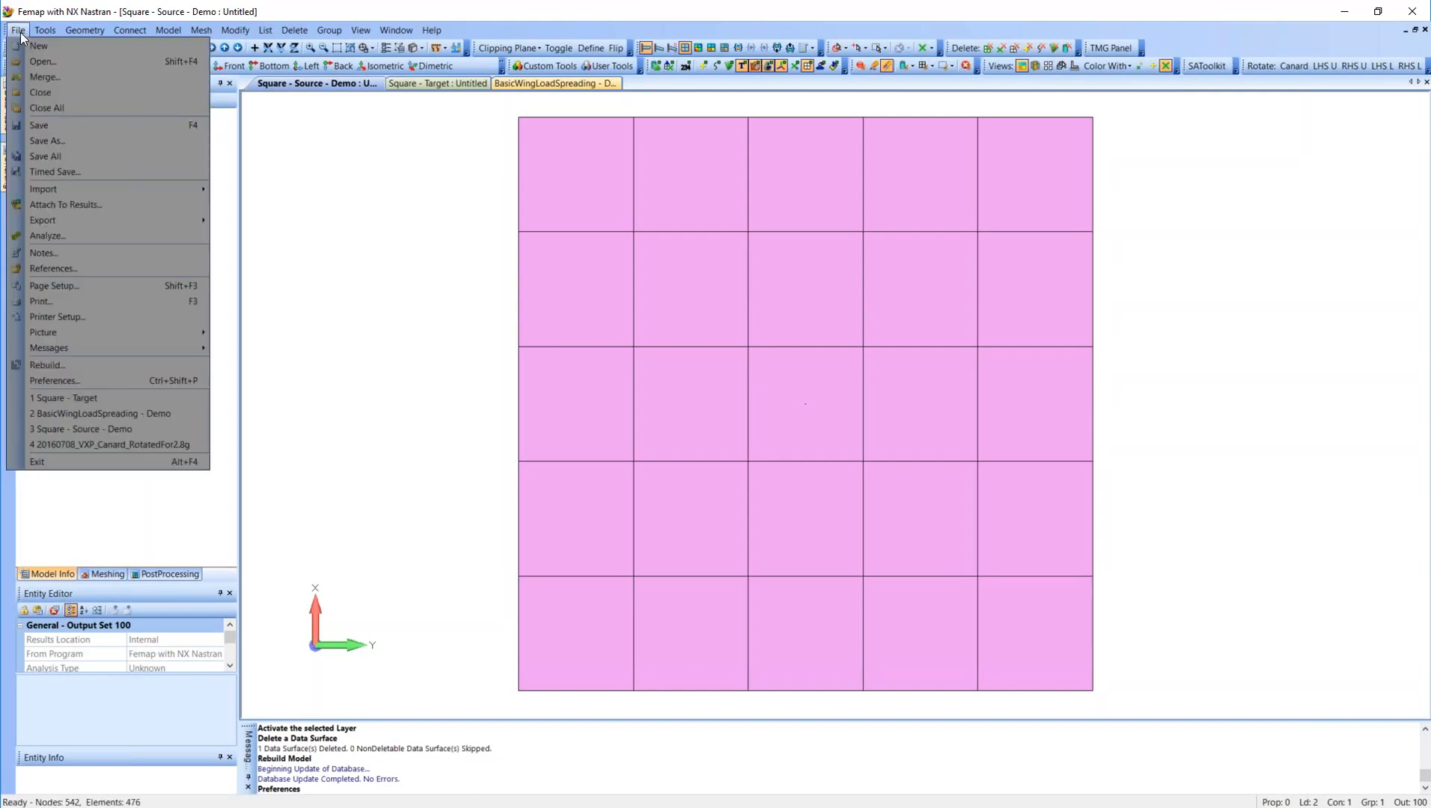
left_click(89, 381)
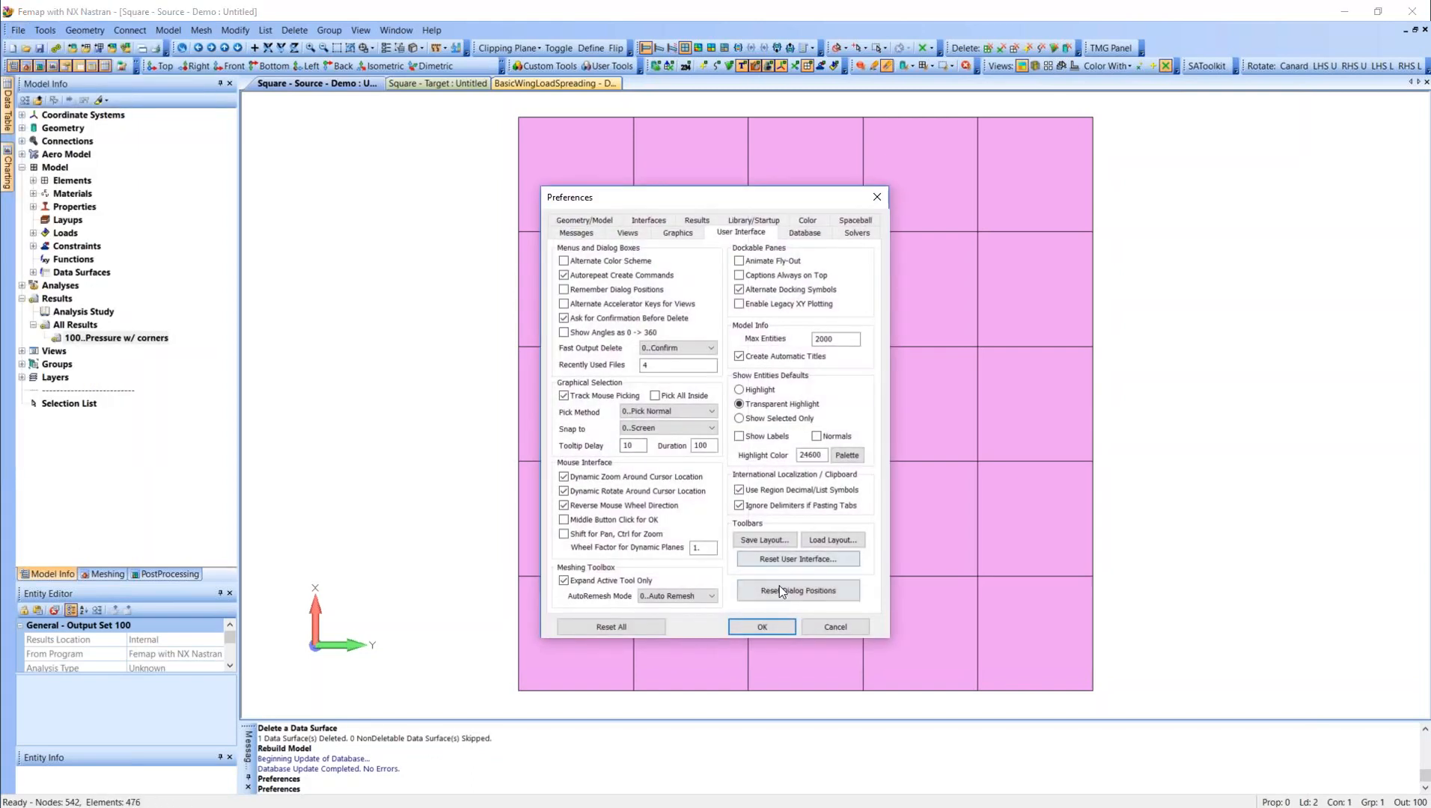
left_click(806, 587)
left_click(778, 623)
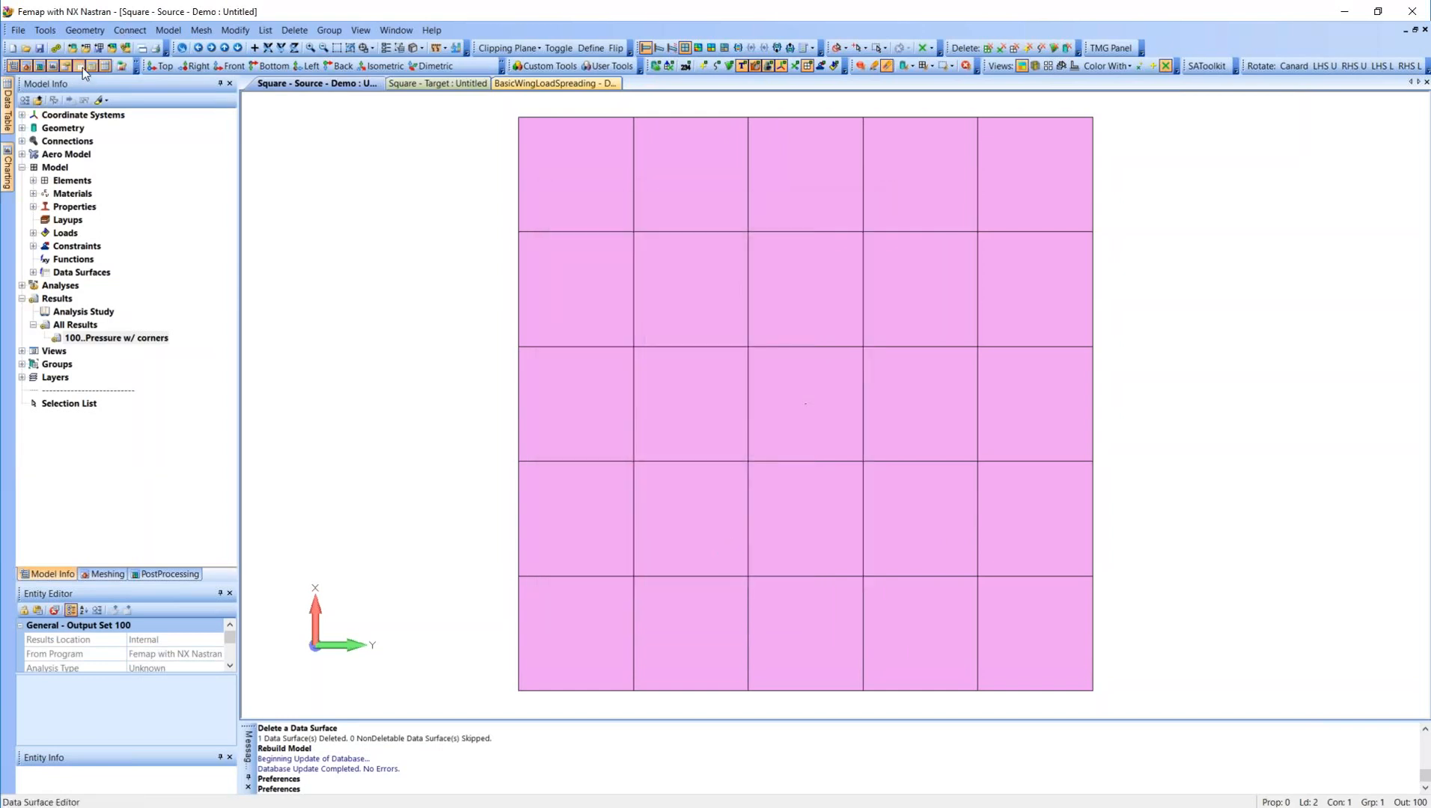
Reset the entire user interface from the preferences, accepting the loss of all customization.
left_click(18, 30)
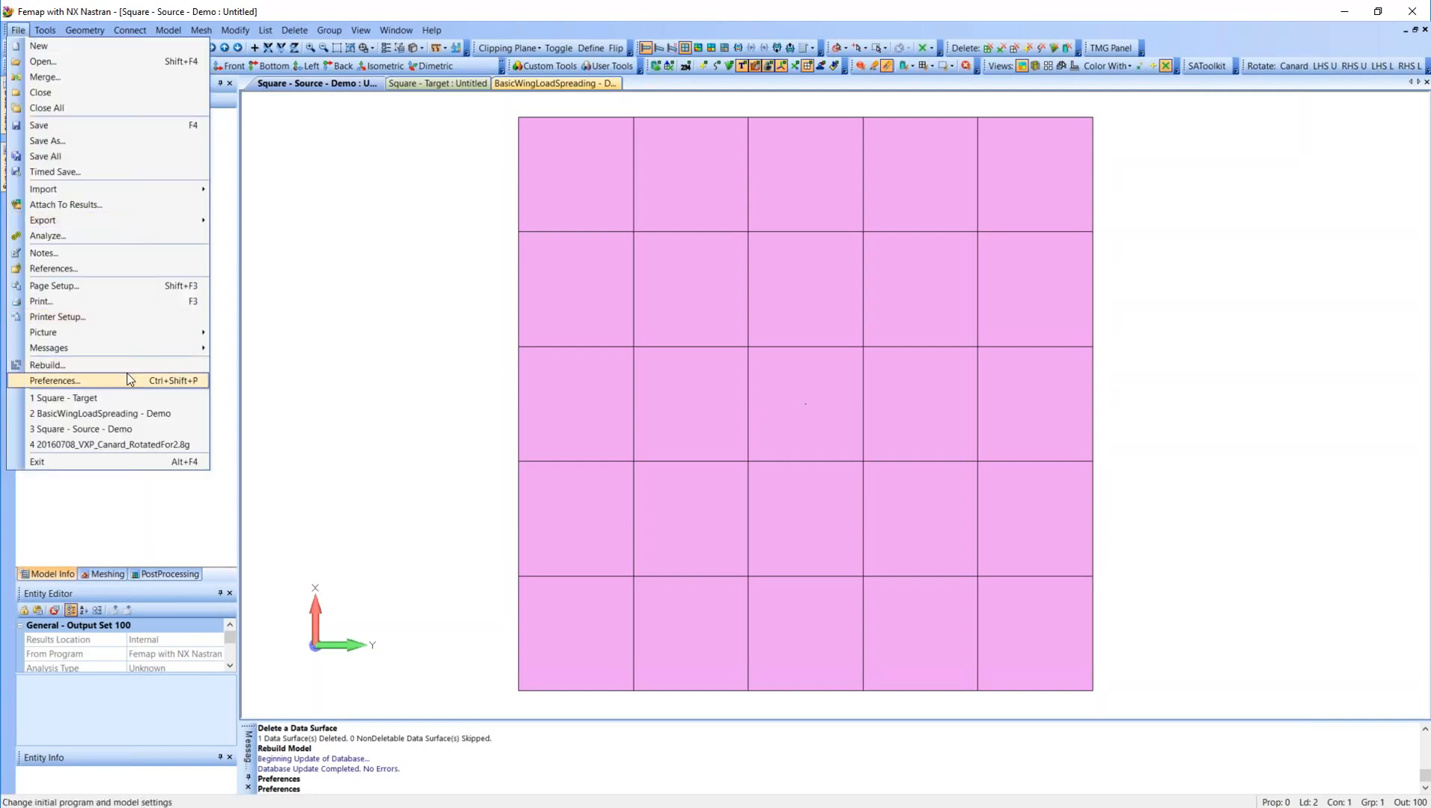
left_click(183, 381)
left_click(826, 561)
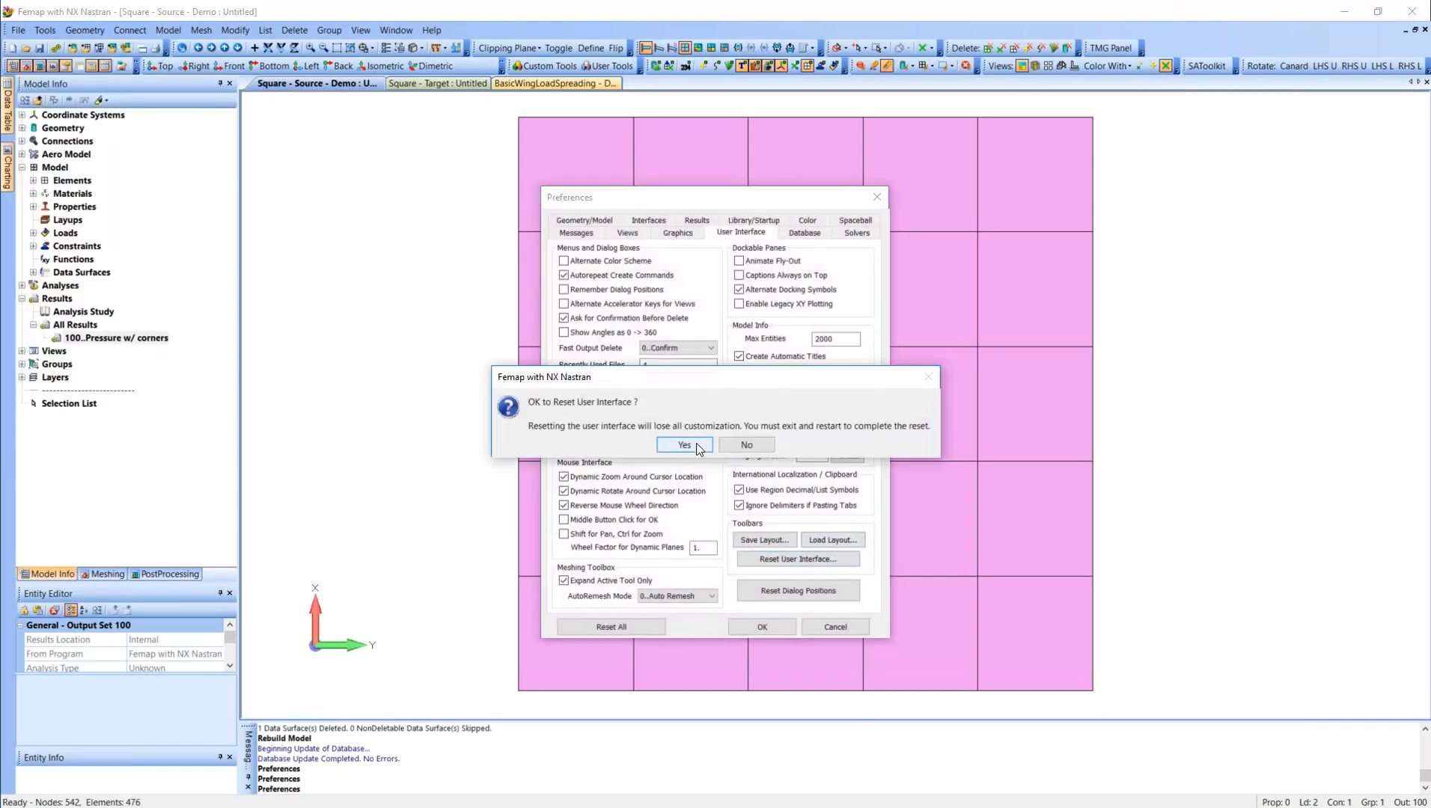
left_click(684, 445)
left_click(764, 627)
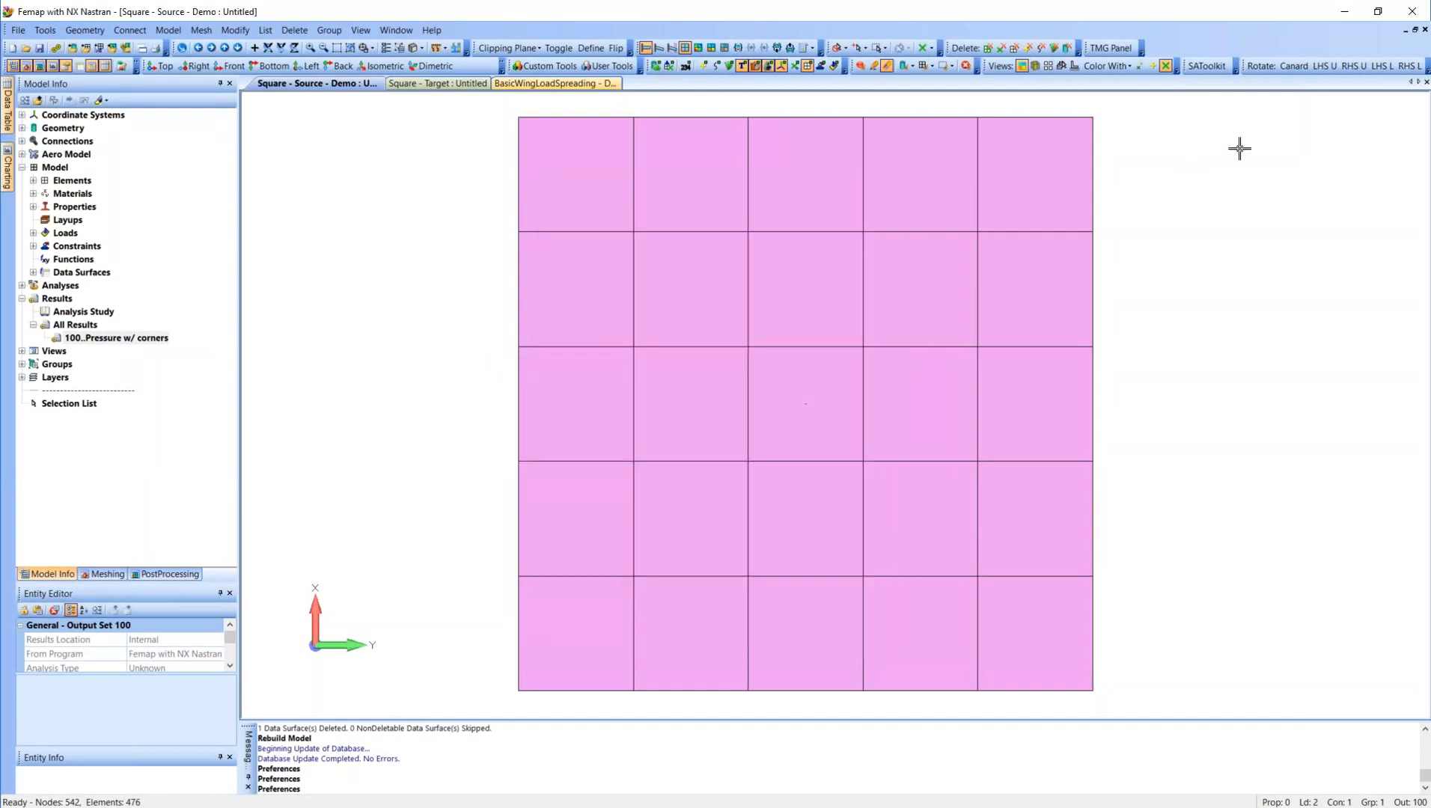
Exit Femap without saving the changes to the Square - Source - Demo model.
left_click(1413, 12)
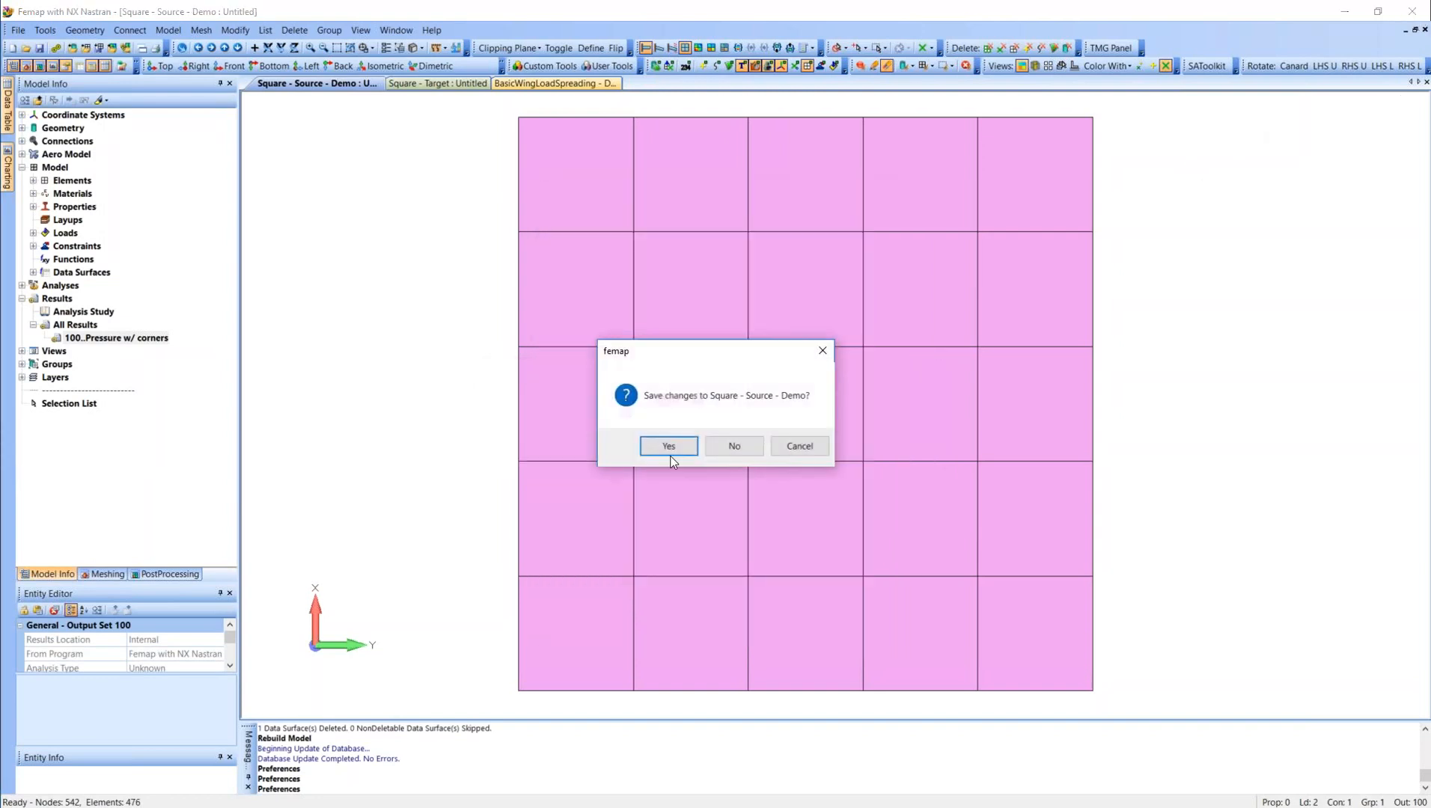
left_click(735, 448)
left_click(739, 451)
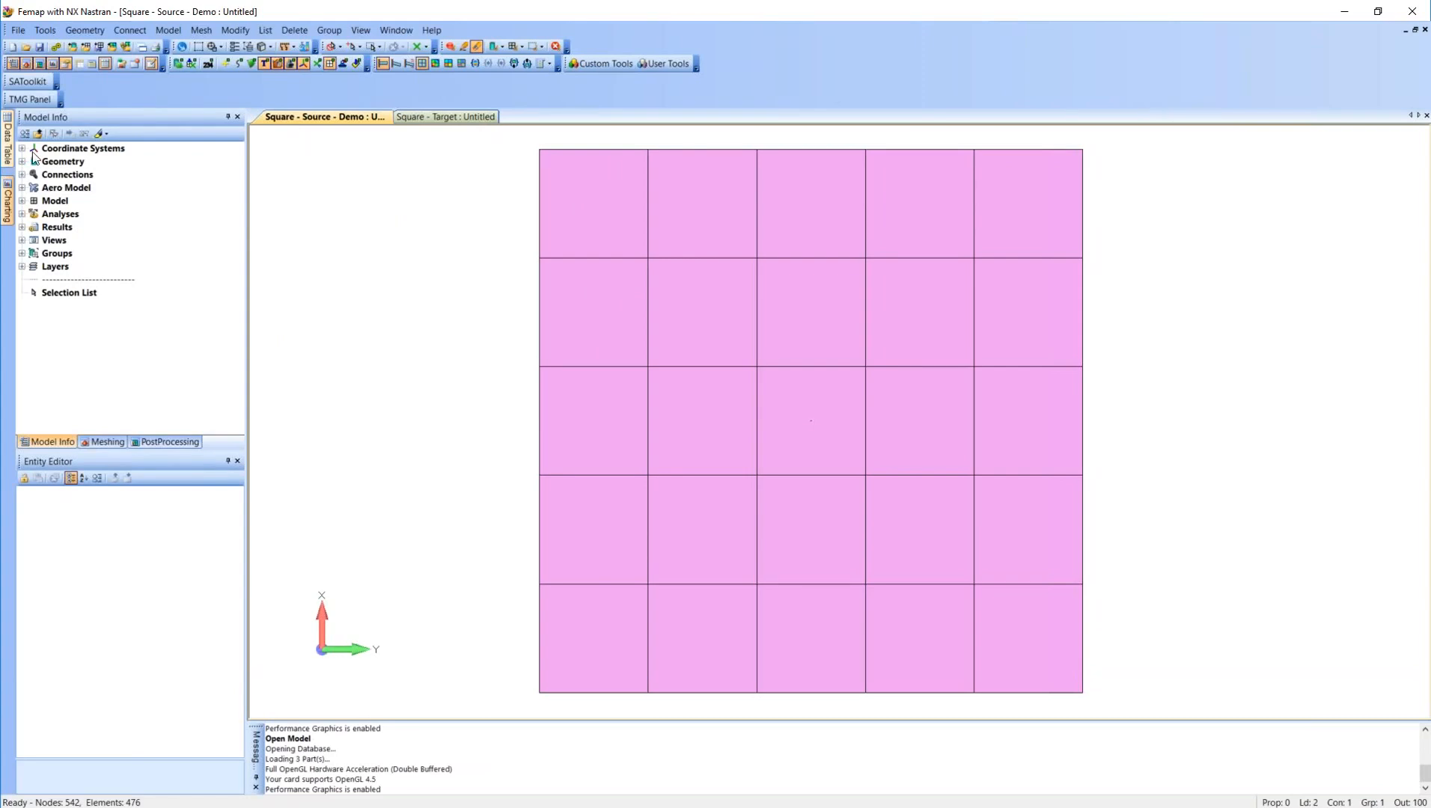
Show the Data Surface Editor as an enlarged floating window over the graphics area of the source model.
left_click(86, 66)
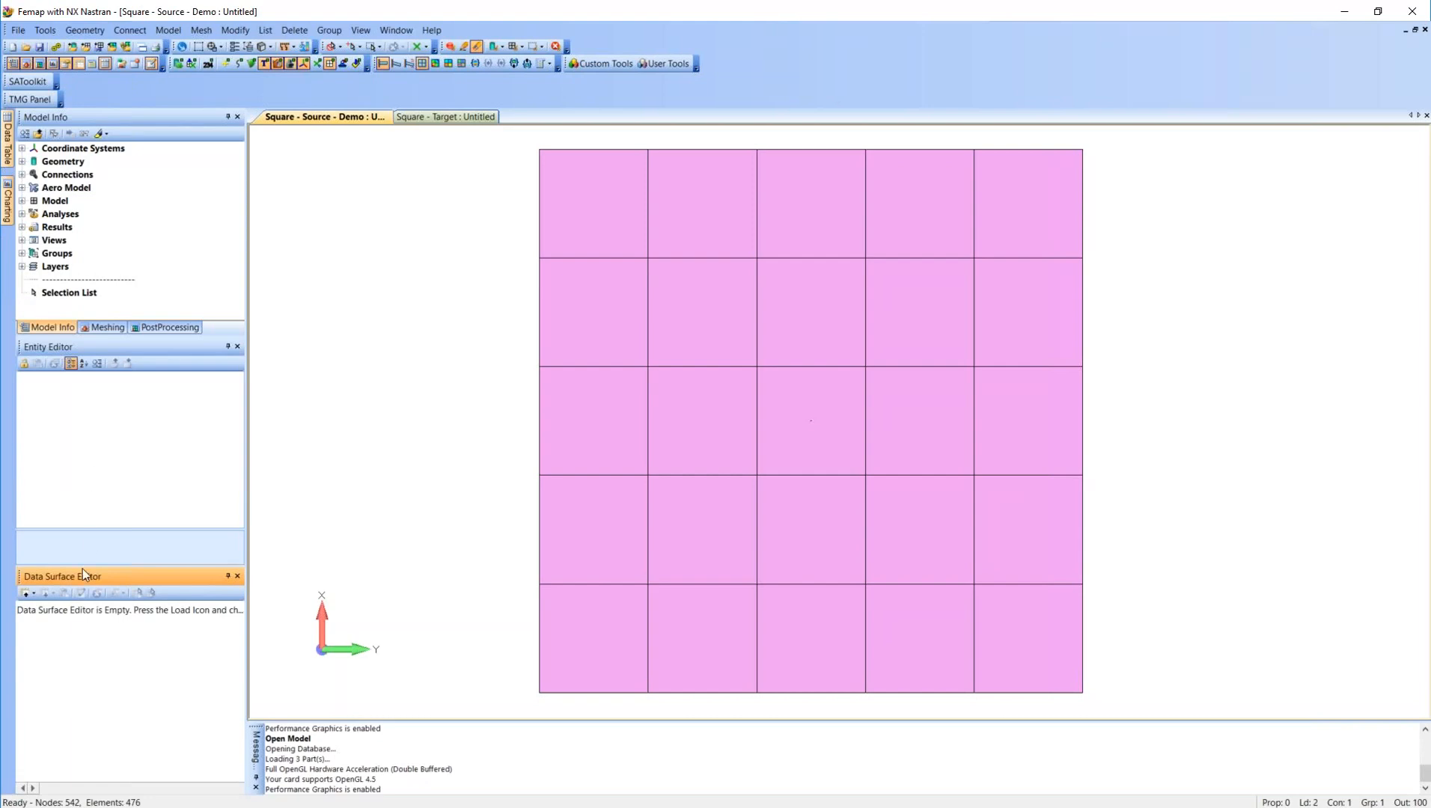
left_click_drag(81, 577, 385, 187)
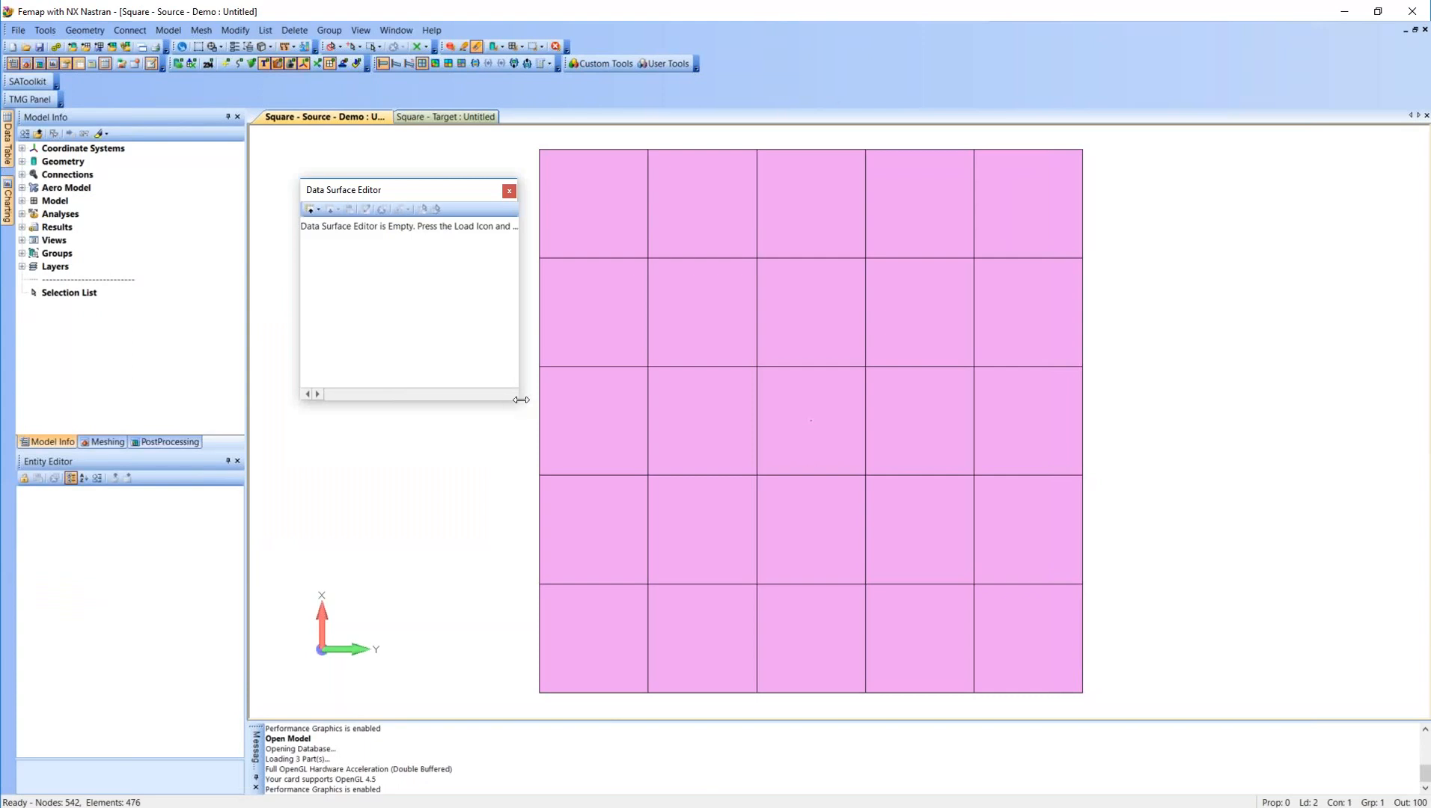
left_click_drag(520, 402, 798, 560)
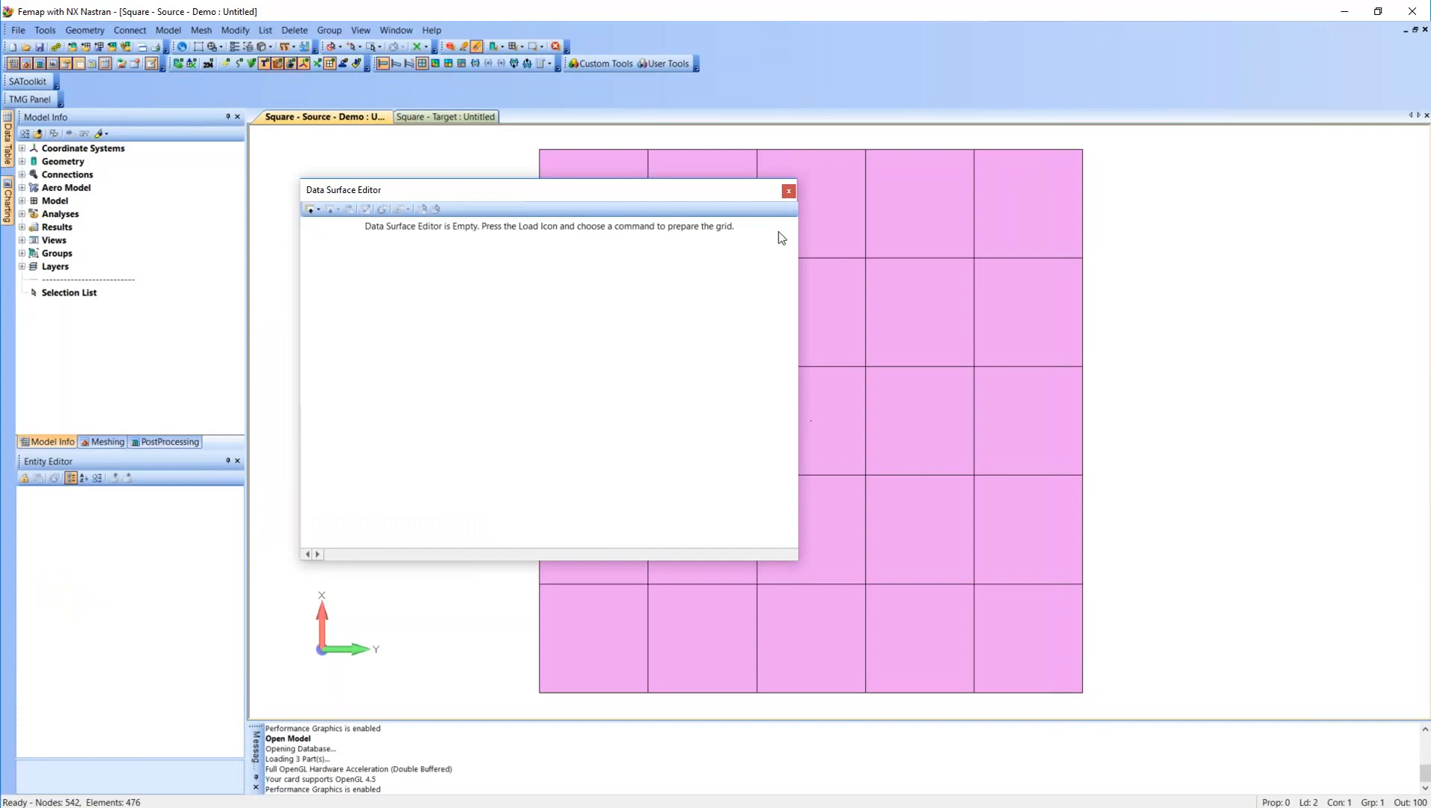
left_click(788, 190)
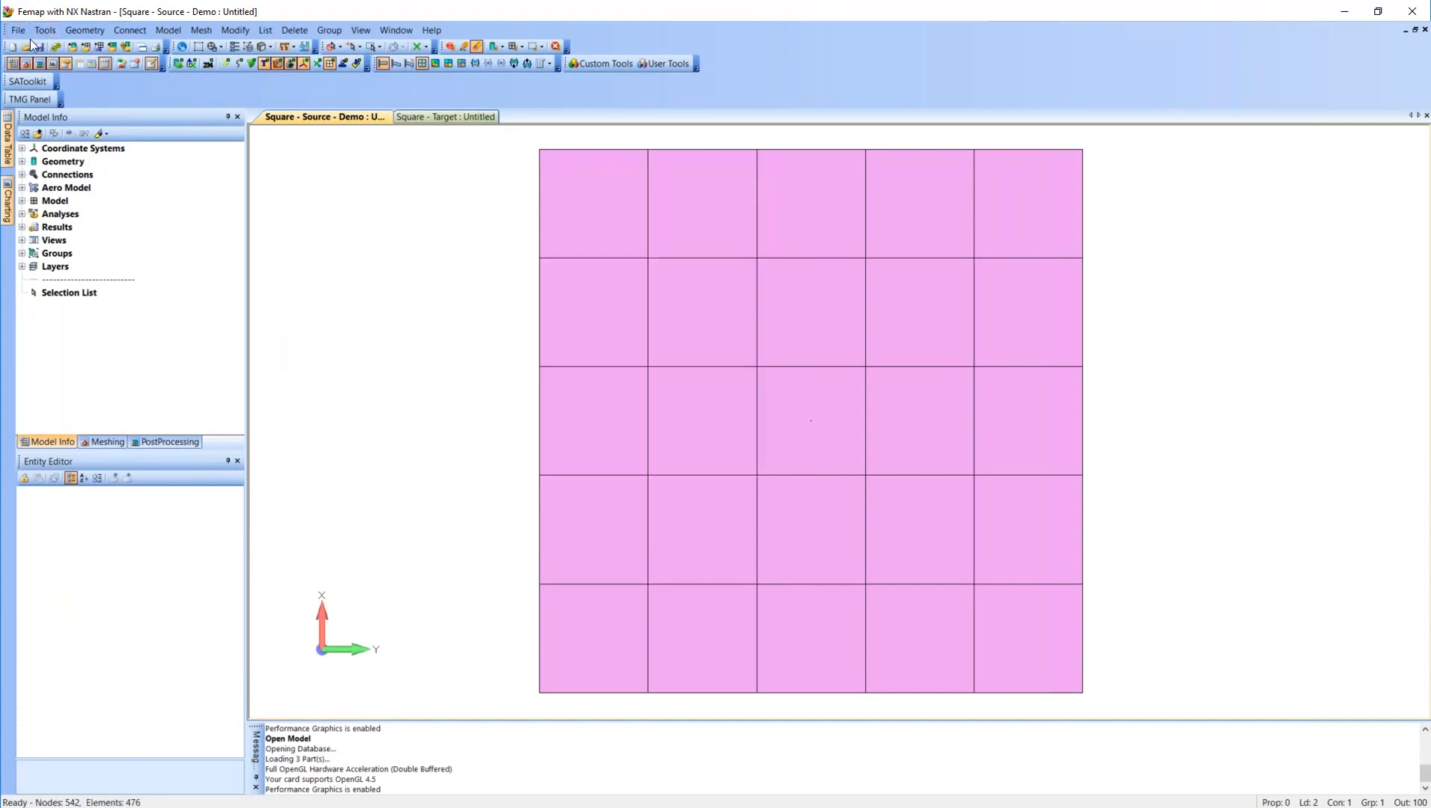
left_click(79, 64)
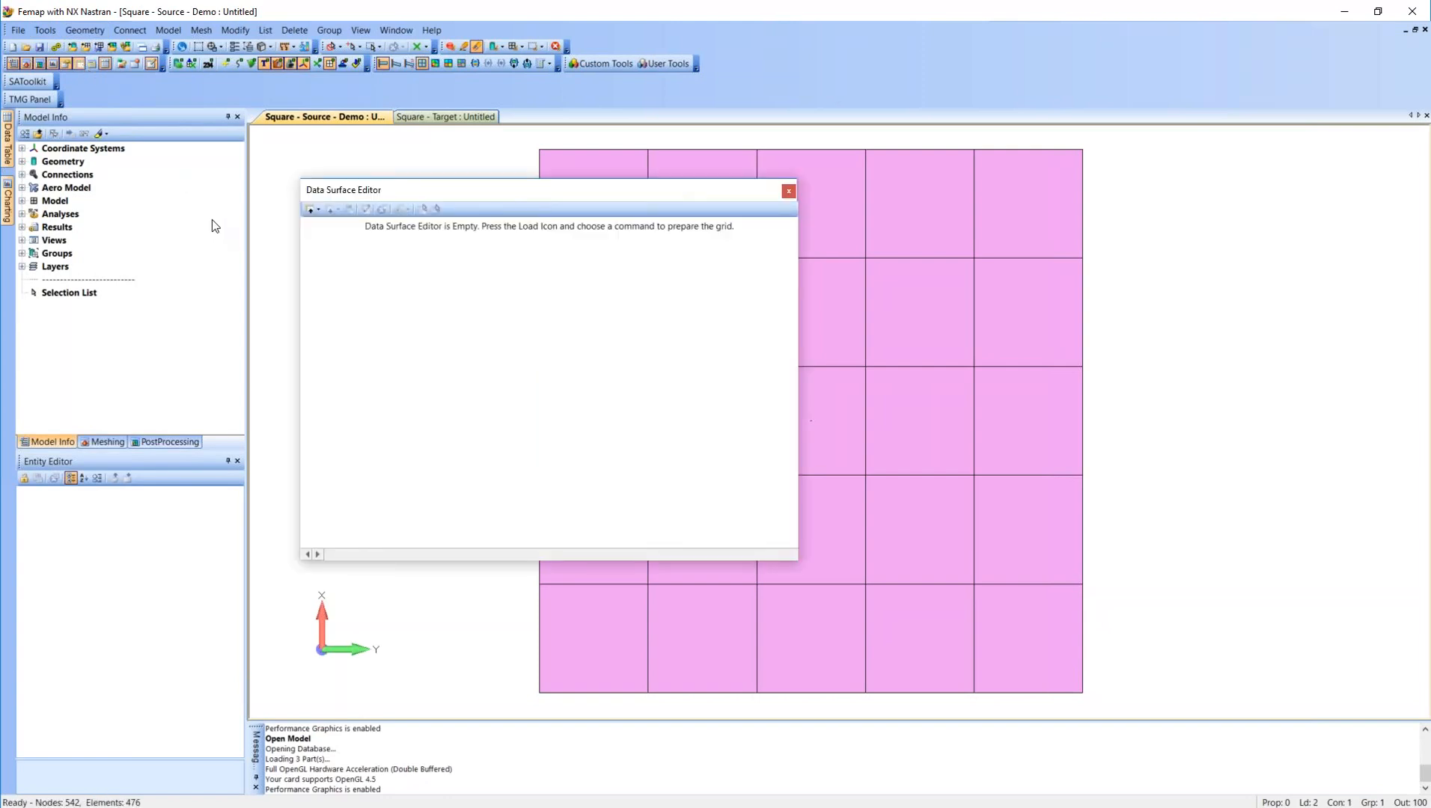
Define an output map data surface titled Demo from output set 100..Pressure w/ corners, using the Corner Pressure Face 1 output vector.
left_click(318, 211)
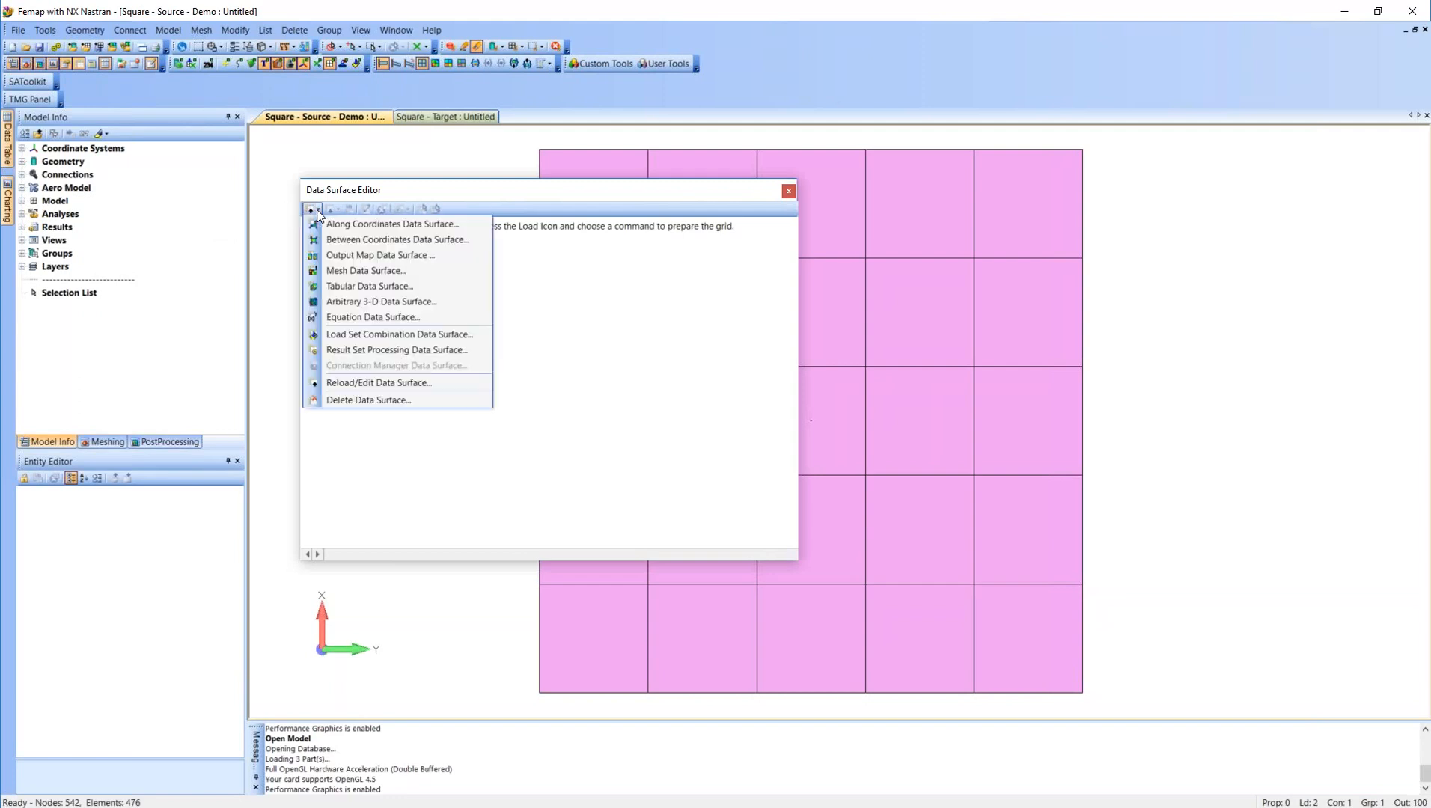
left_click(331, 255)
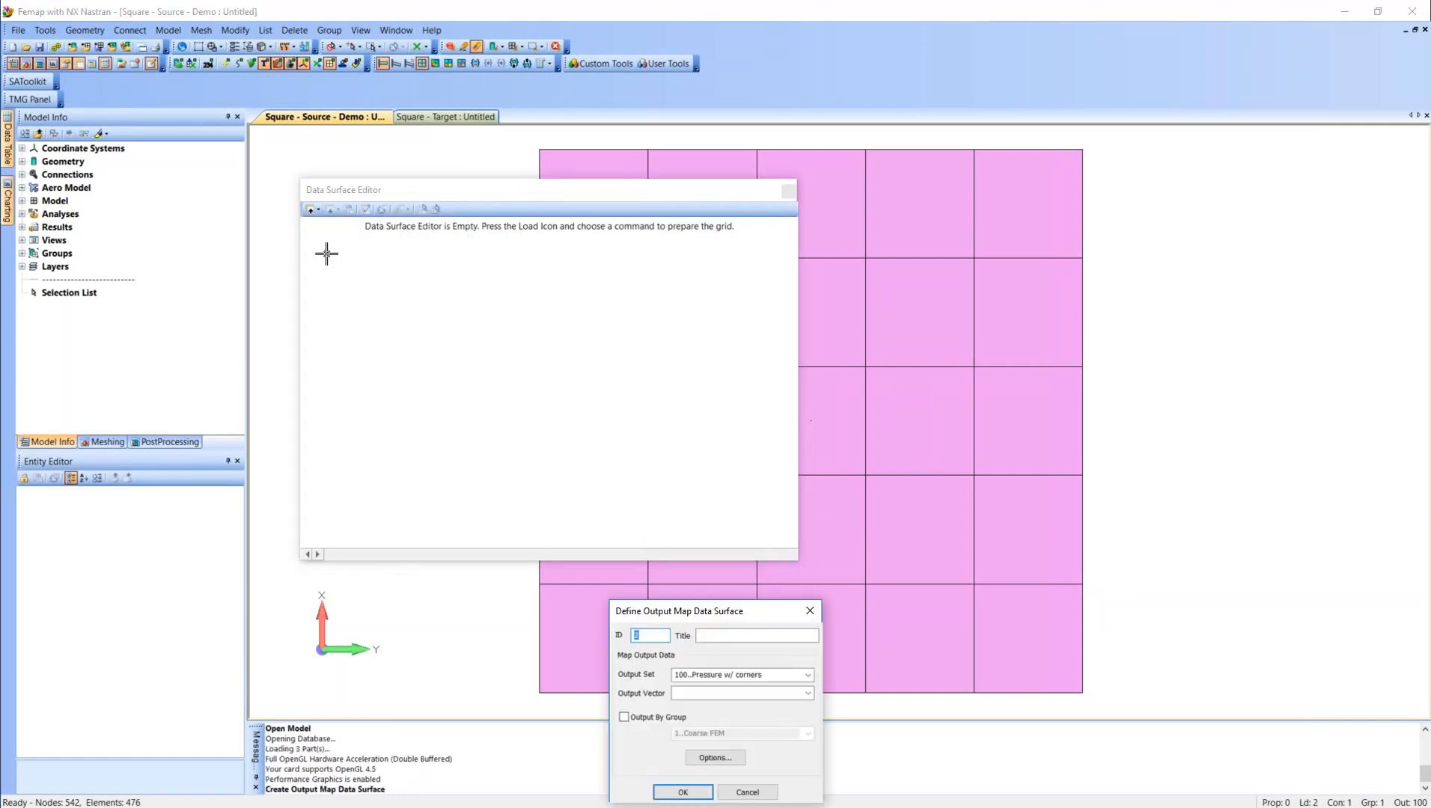
left_click(716, 635)
type("Demo")
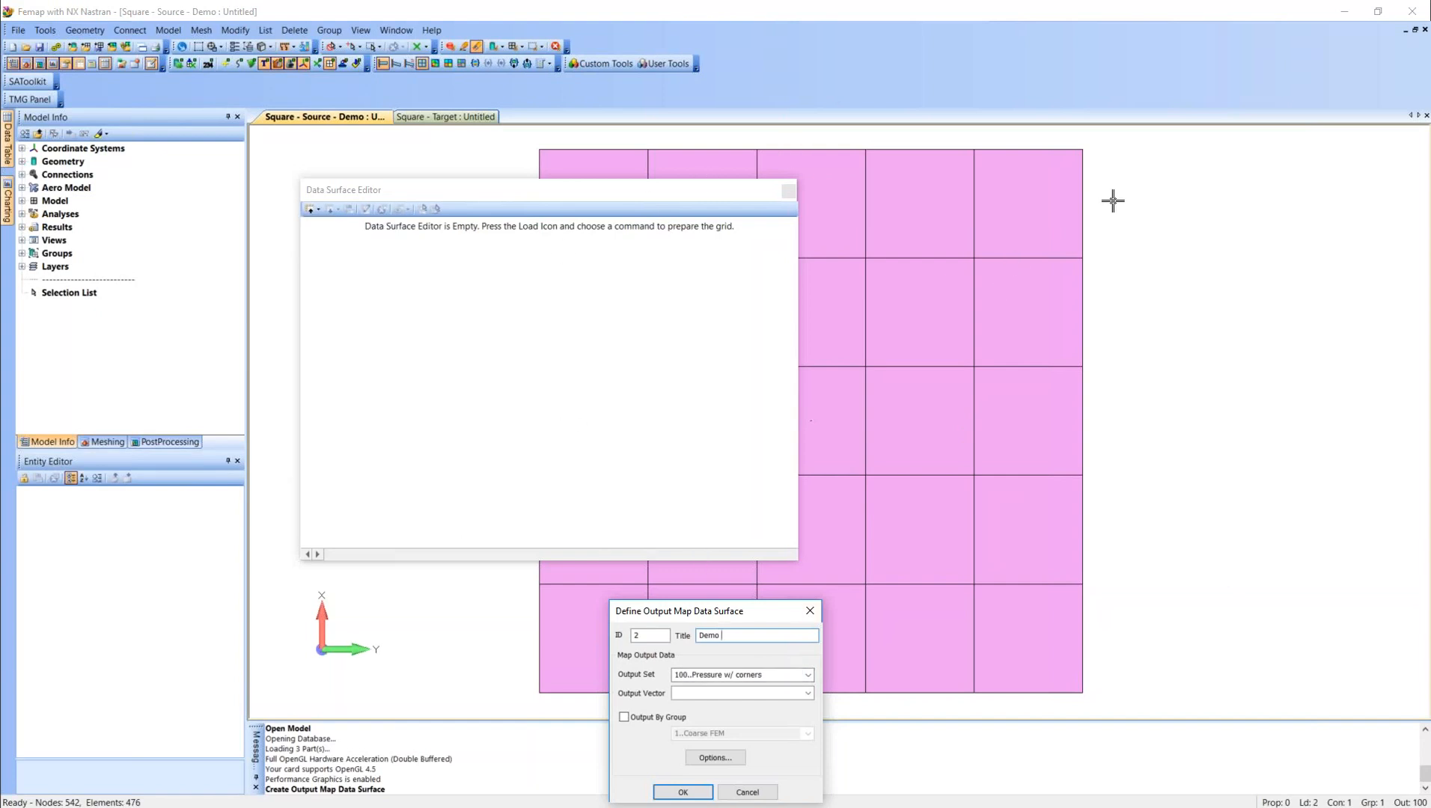
left_click(808, 693)
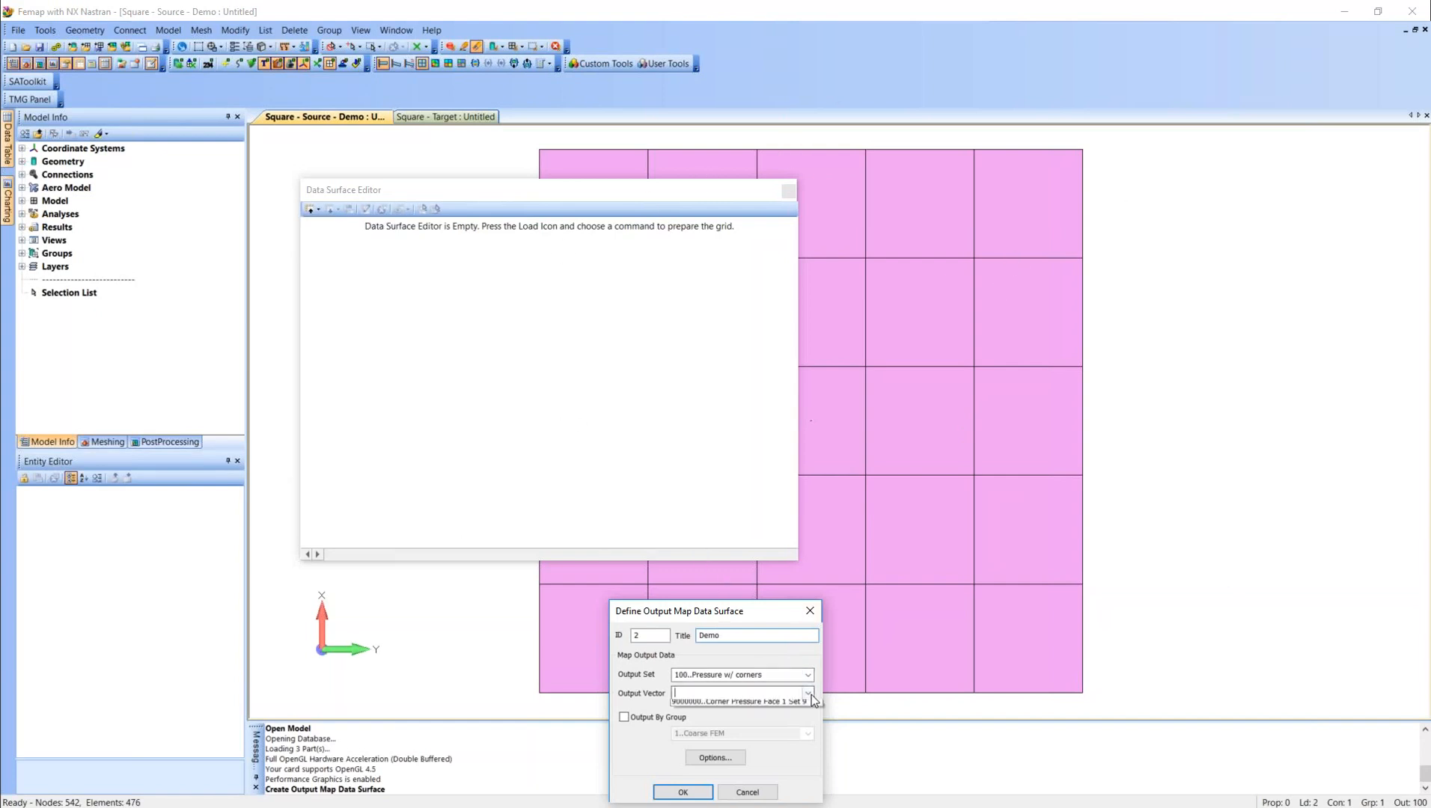
left_click(805, 706)
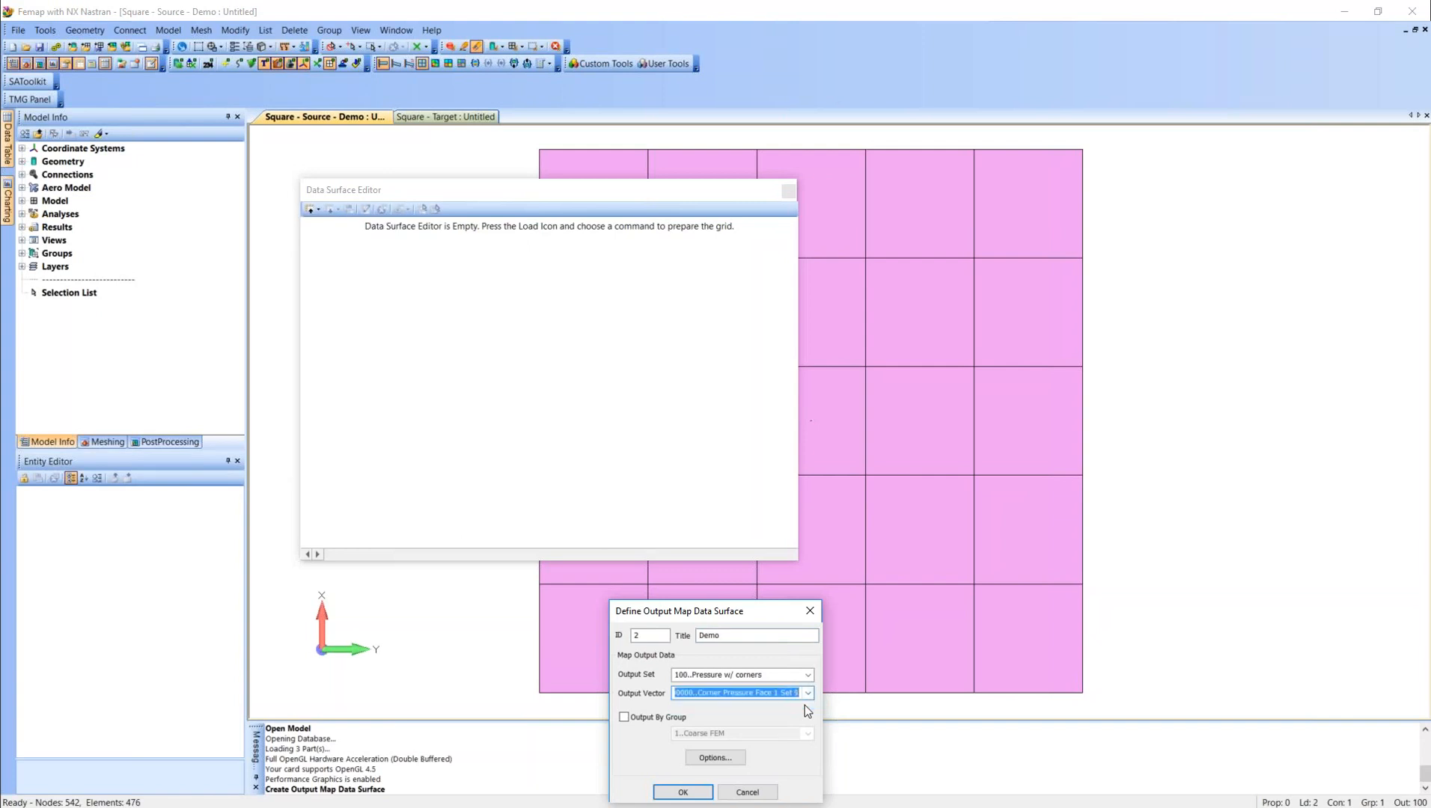
Examine the output map options for values at locations with no map and for the mapping tolerance.
left_click(736, 757)
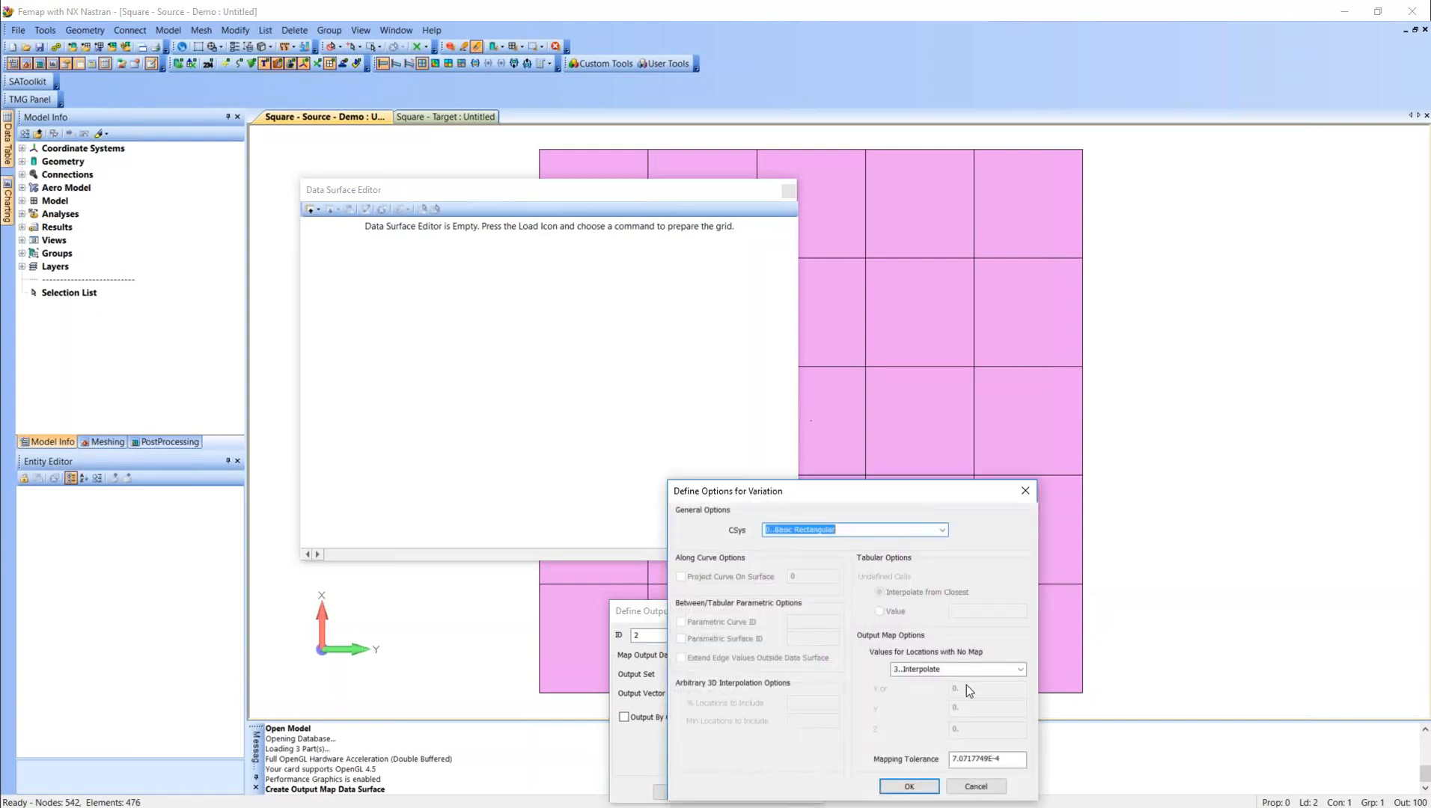
left_click(1021, 670)
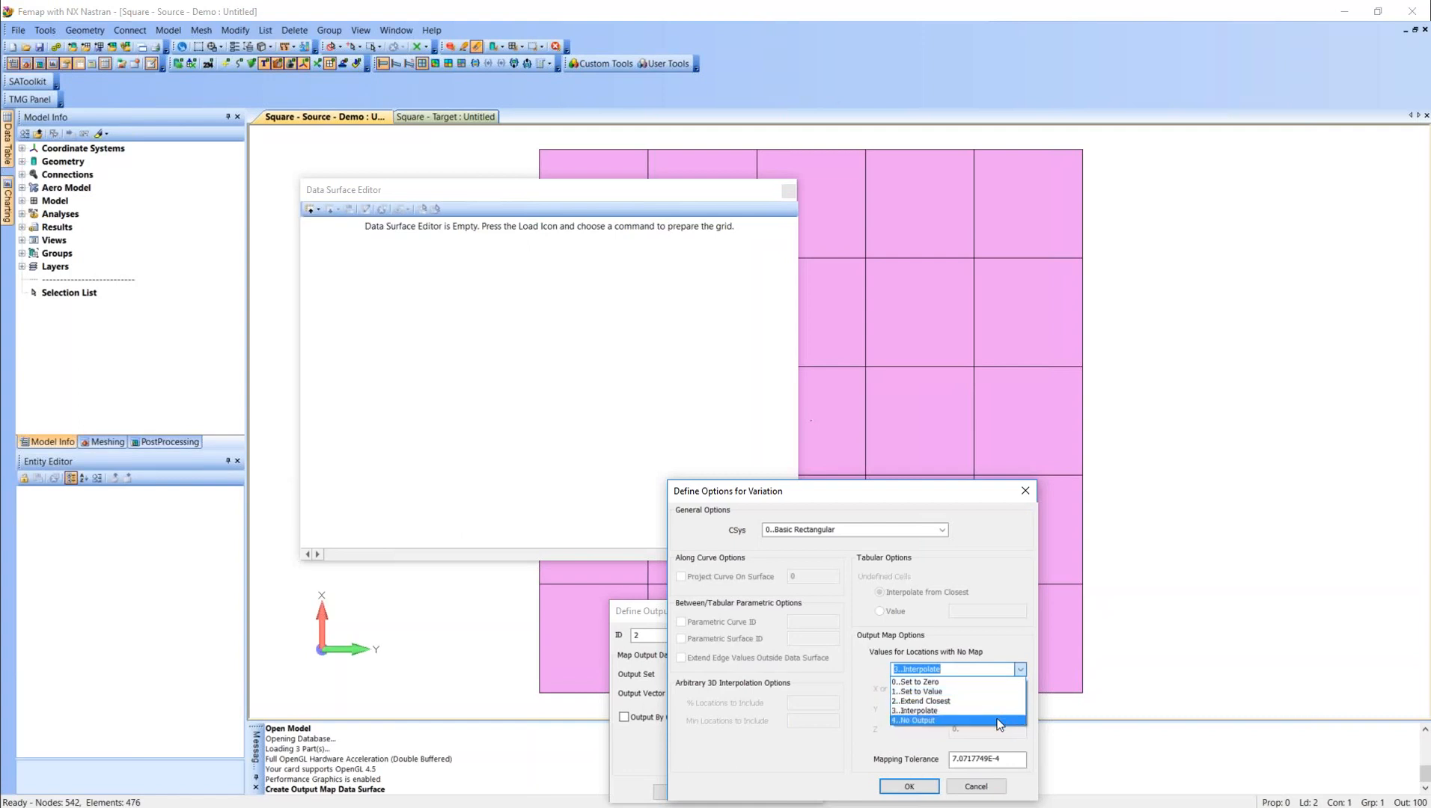
left_click(1021, 670)
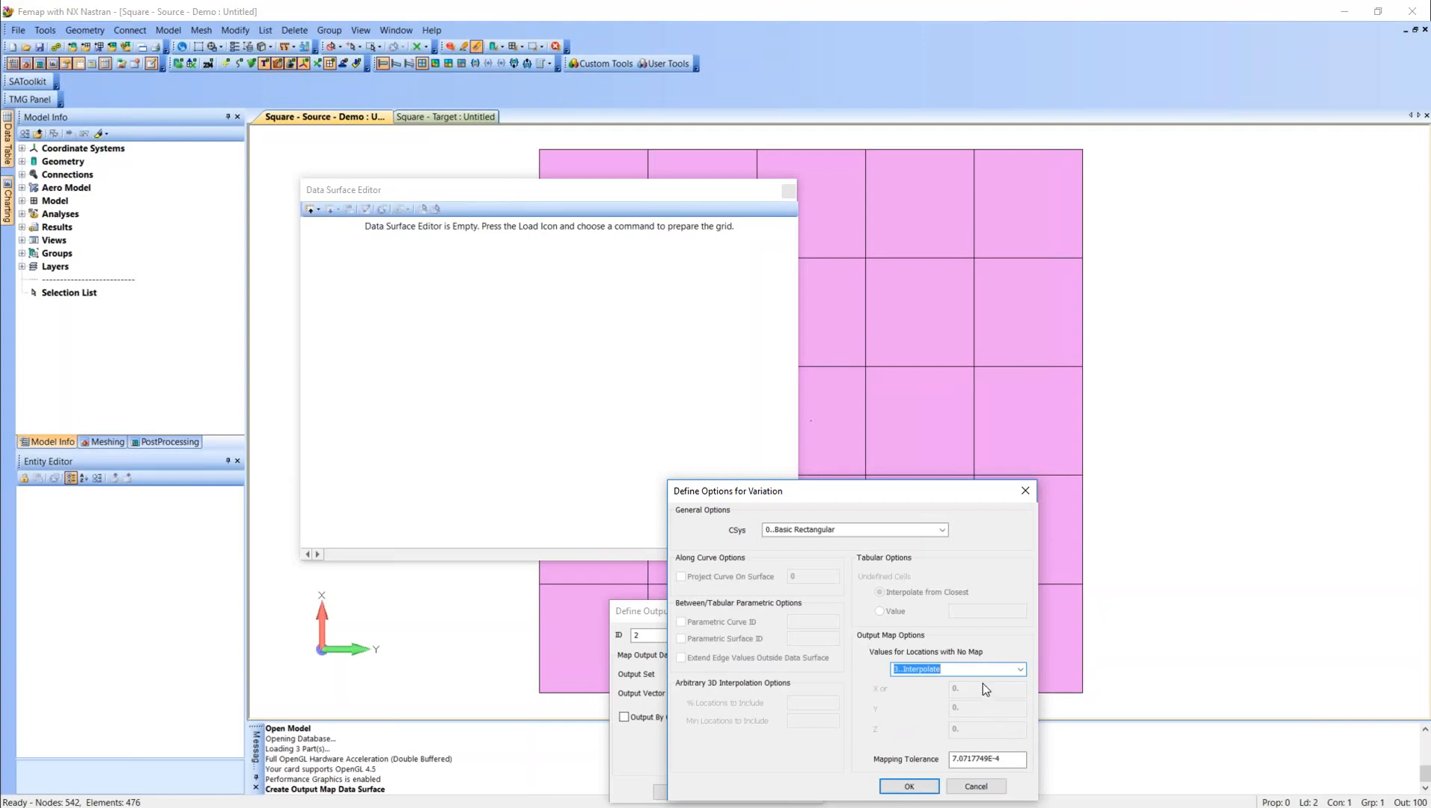
left_click_drag(1006, 765, 934, 773)
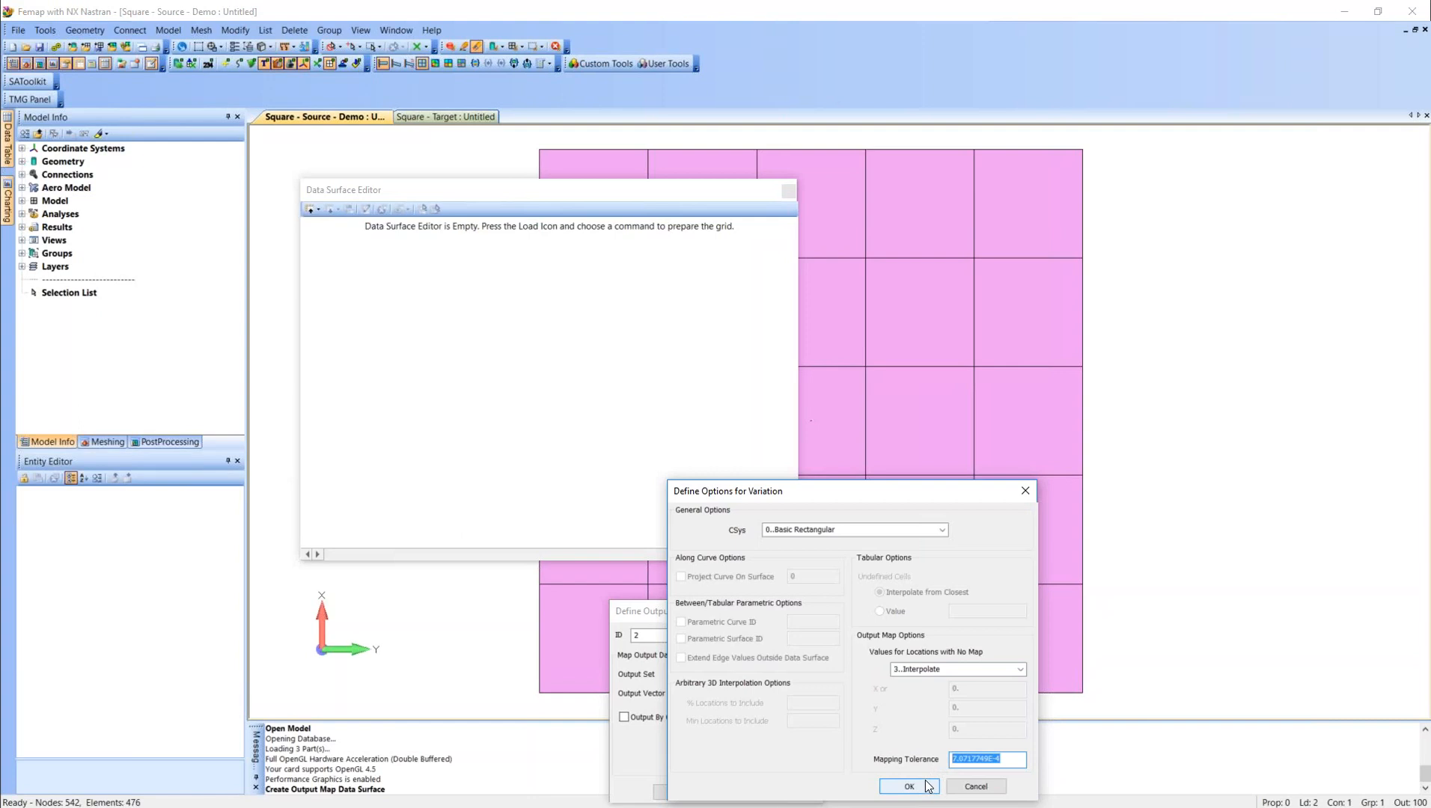
left_click(1010, 763)
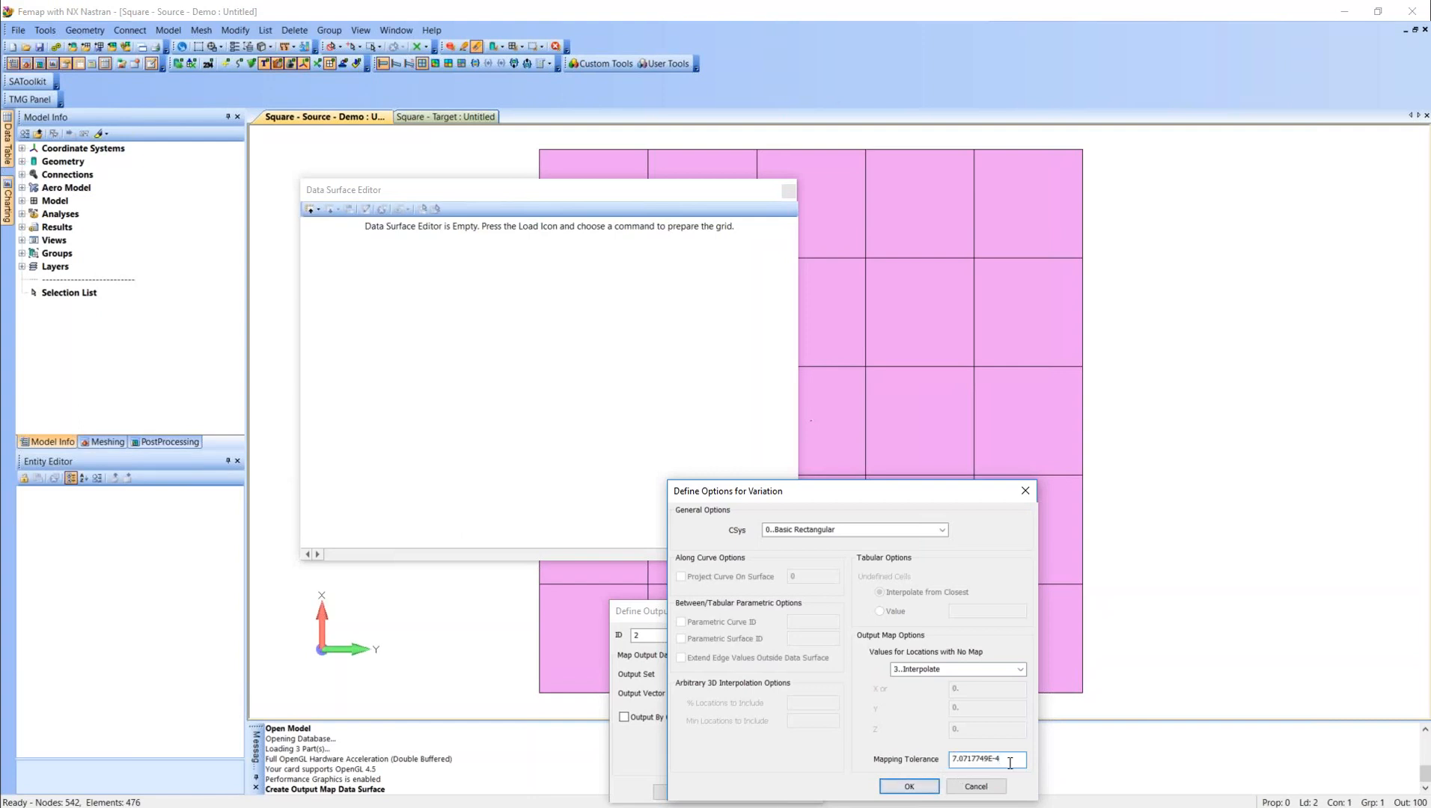
left_click(912, 786)
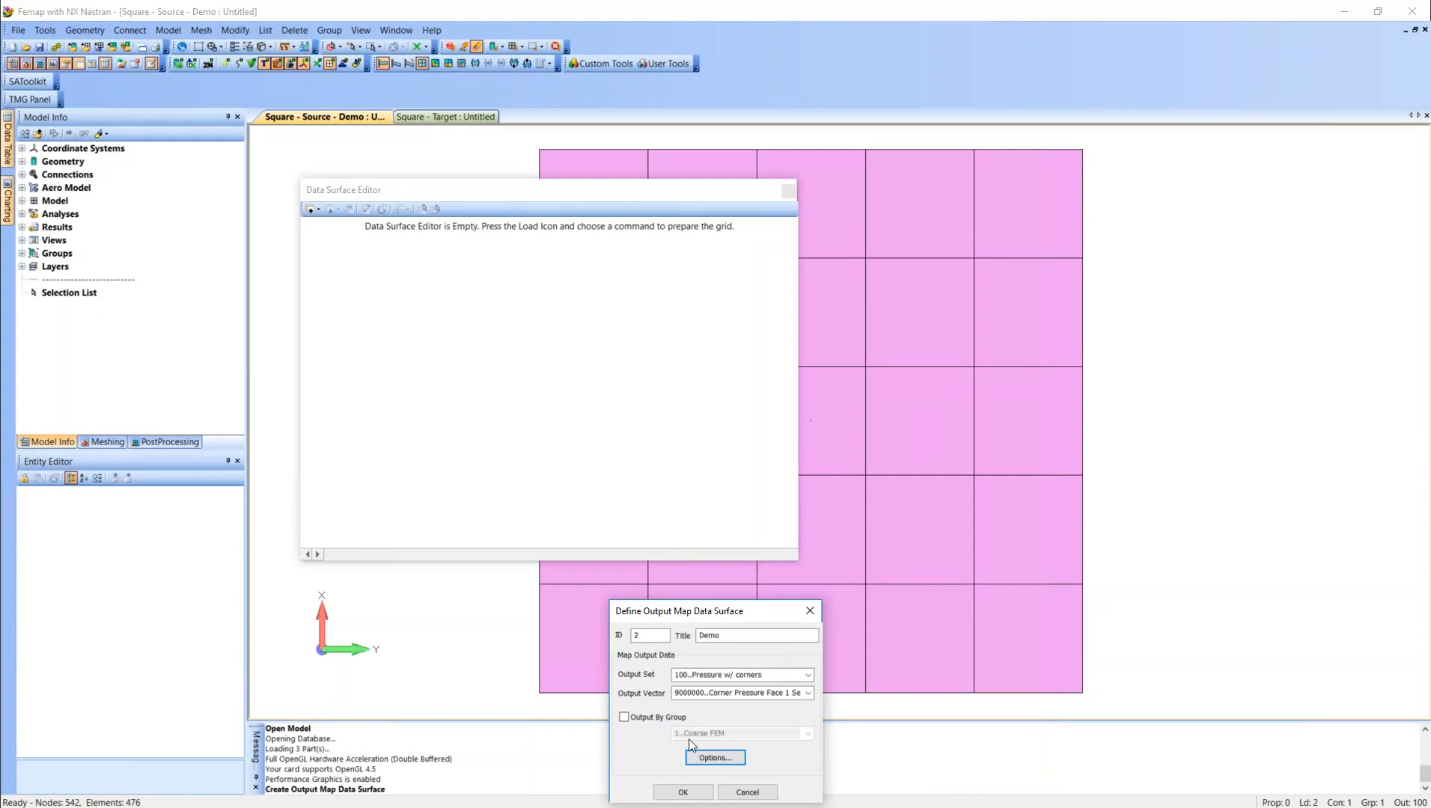
Create the Demo output map data surface, save it and close the Data Surface Editor.
left_click(683, 791)
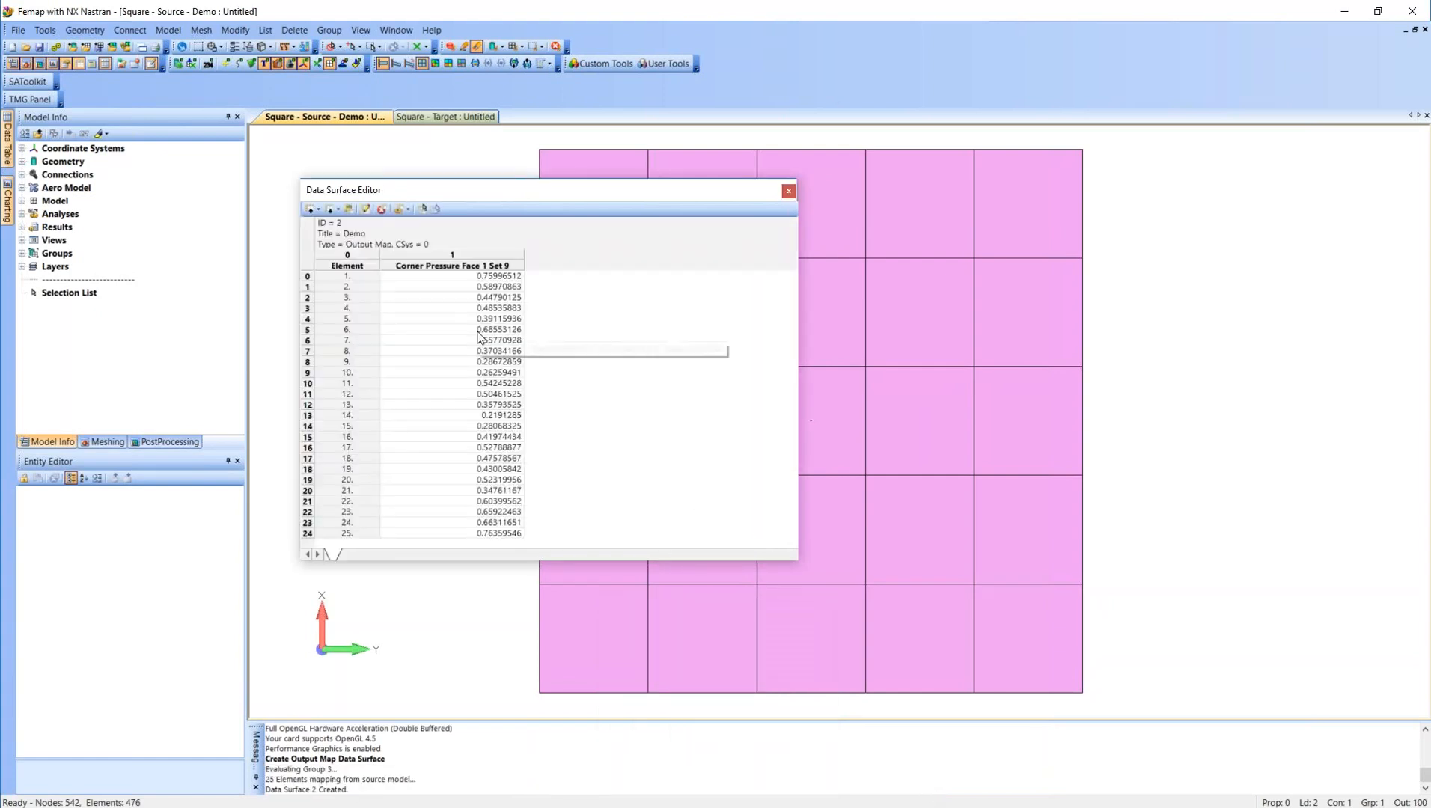
left_click(346, 209)
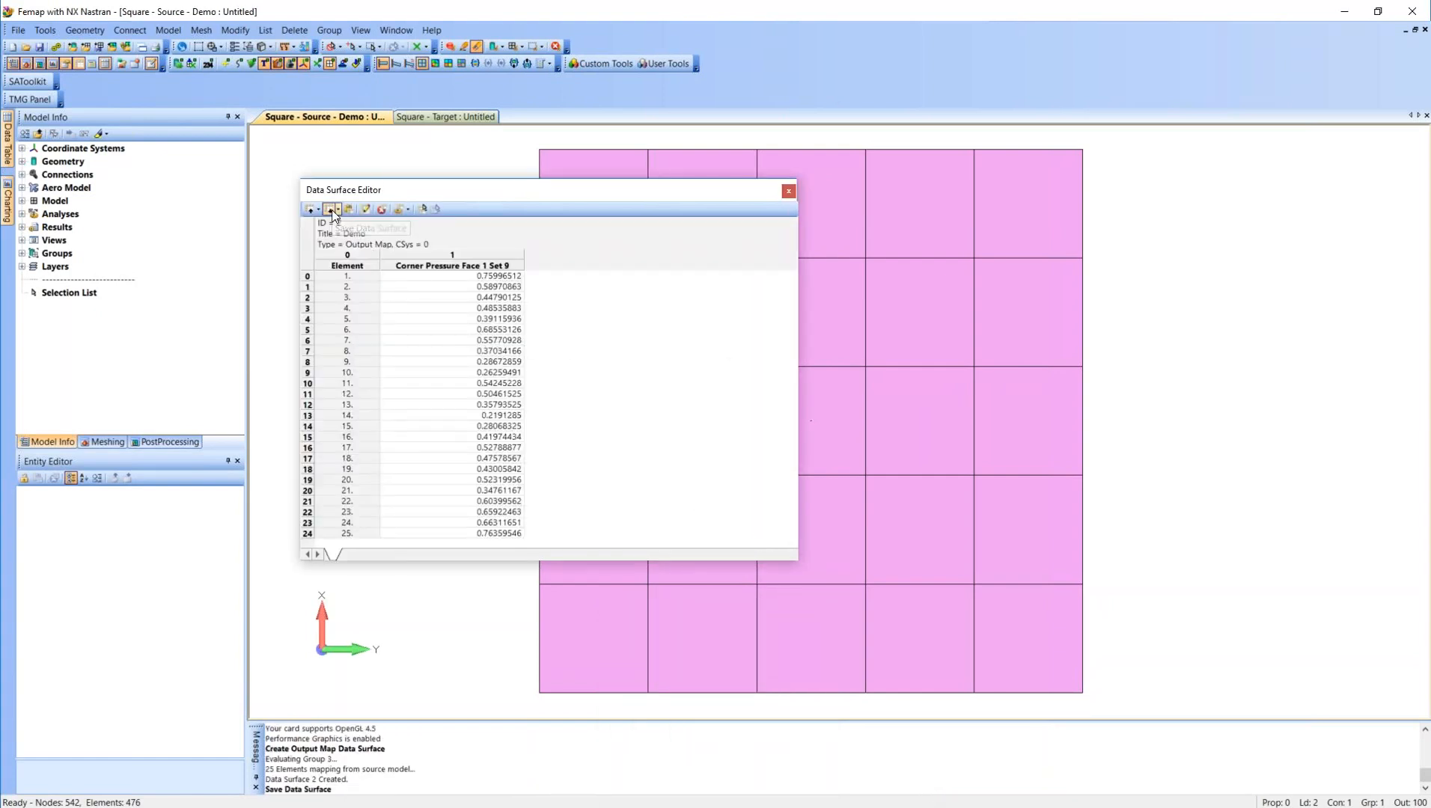
left_click(788, 191)
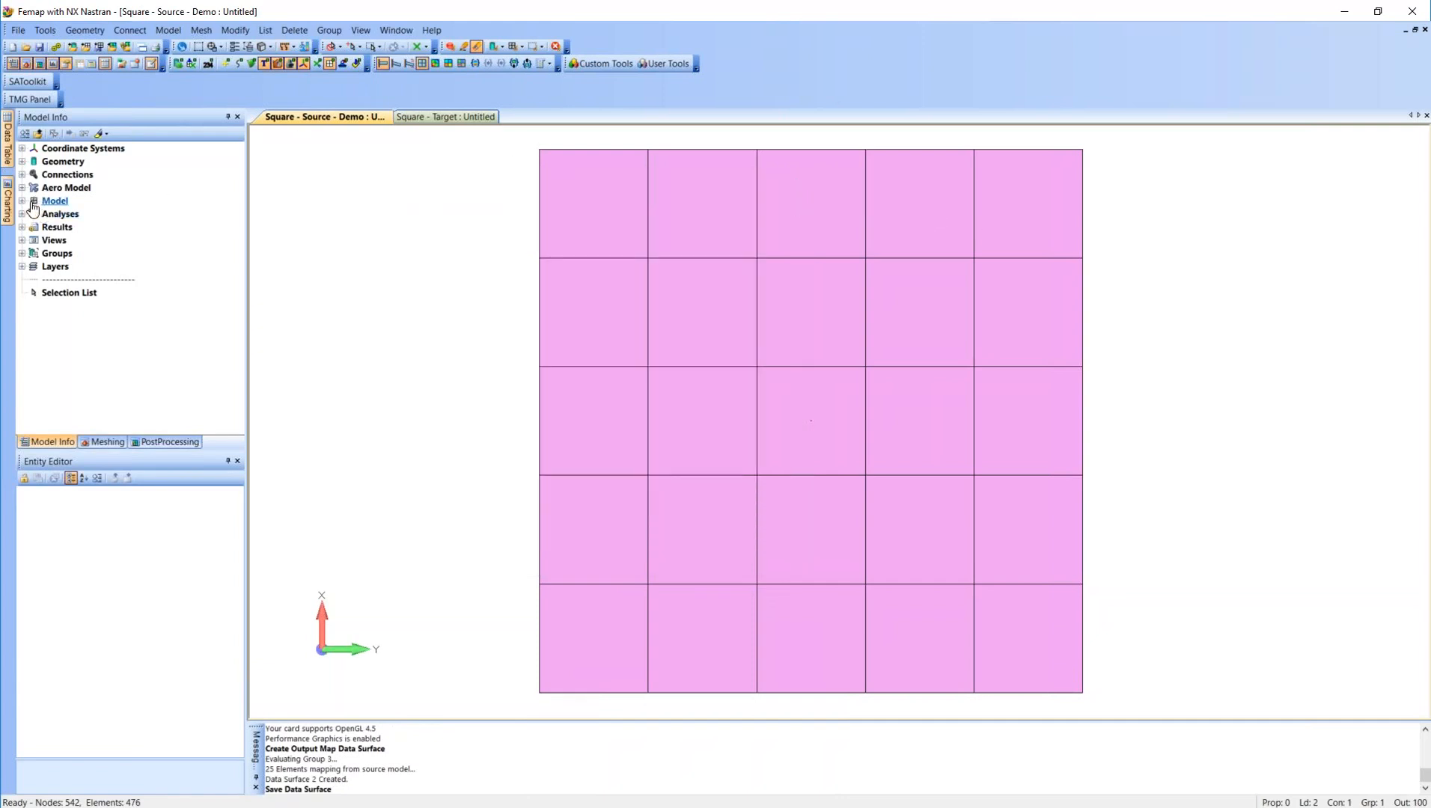
Reload the saved Demo data surface into the Data Surface Editor and copy it to the clipboard.
left_click(77, 65)
left_click(309, 210)
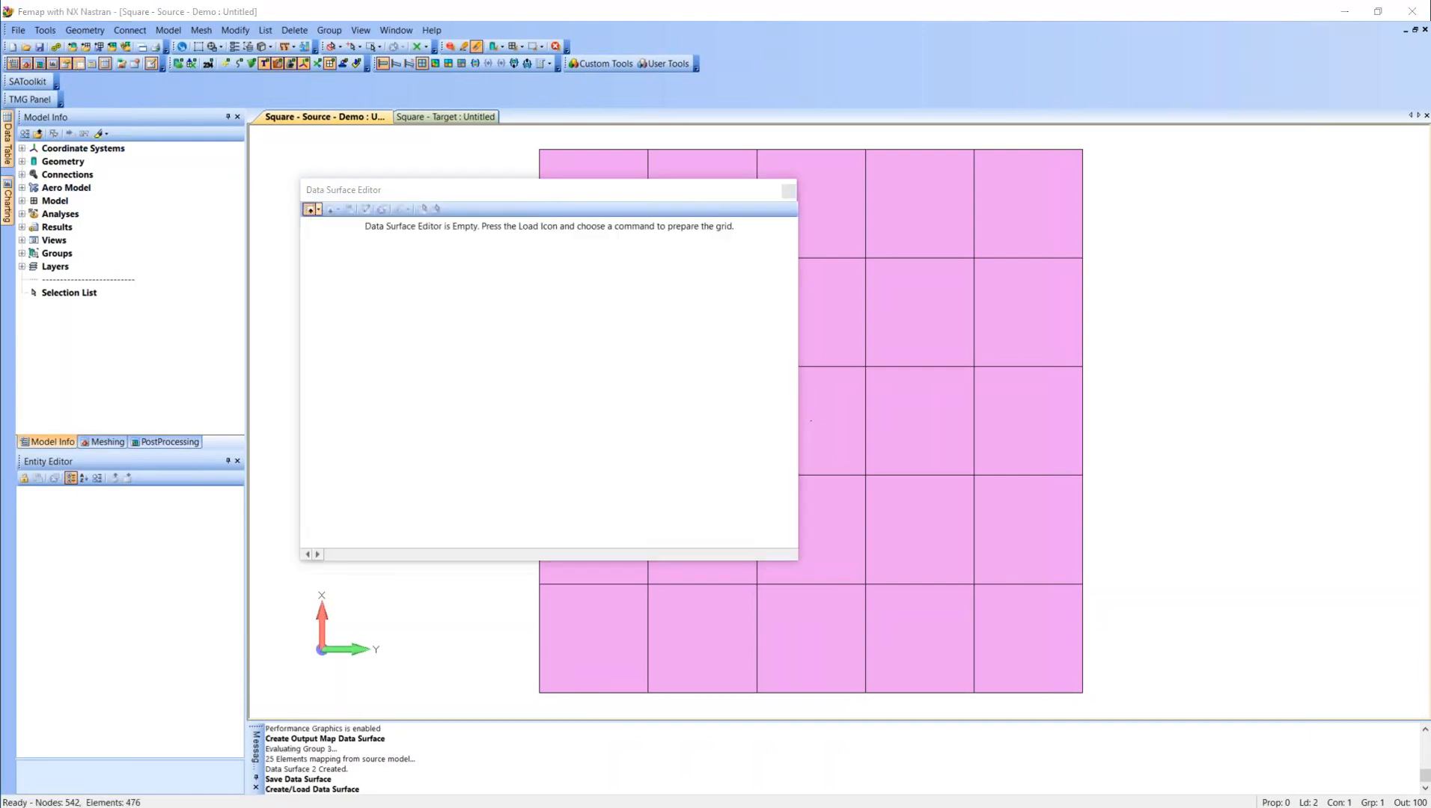
double_click(678, 719)
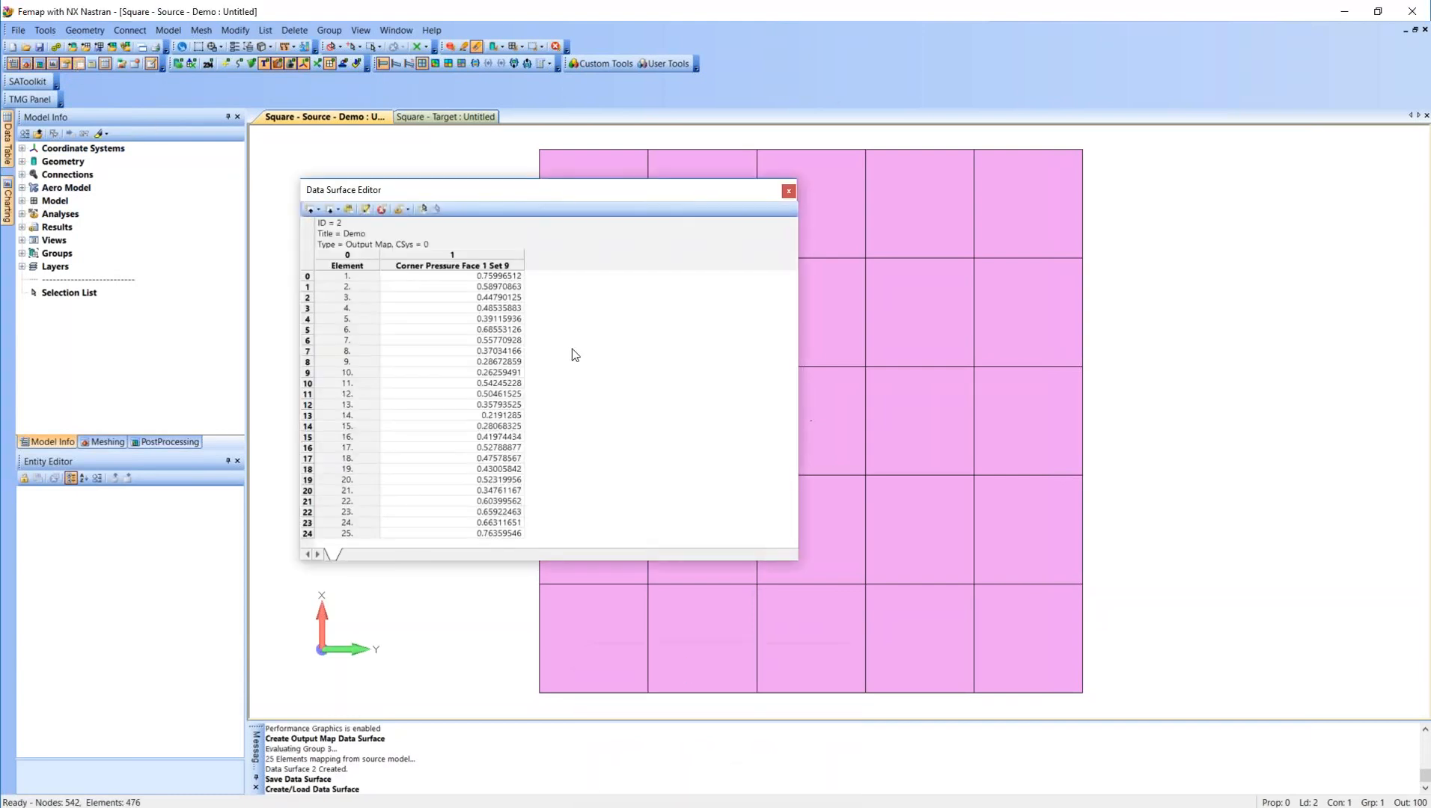
left_click(423, 211)
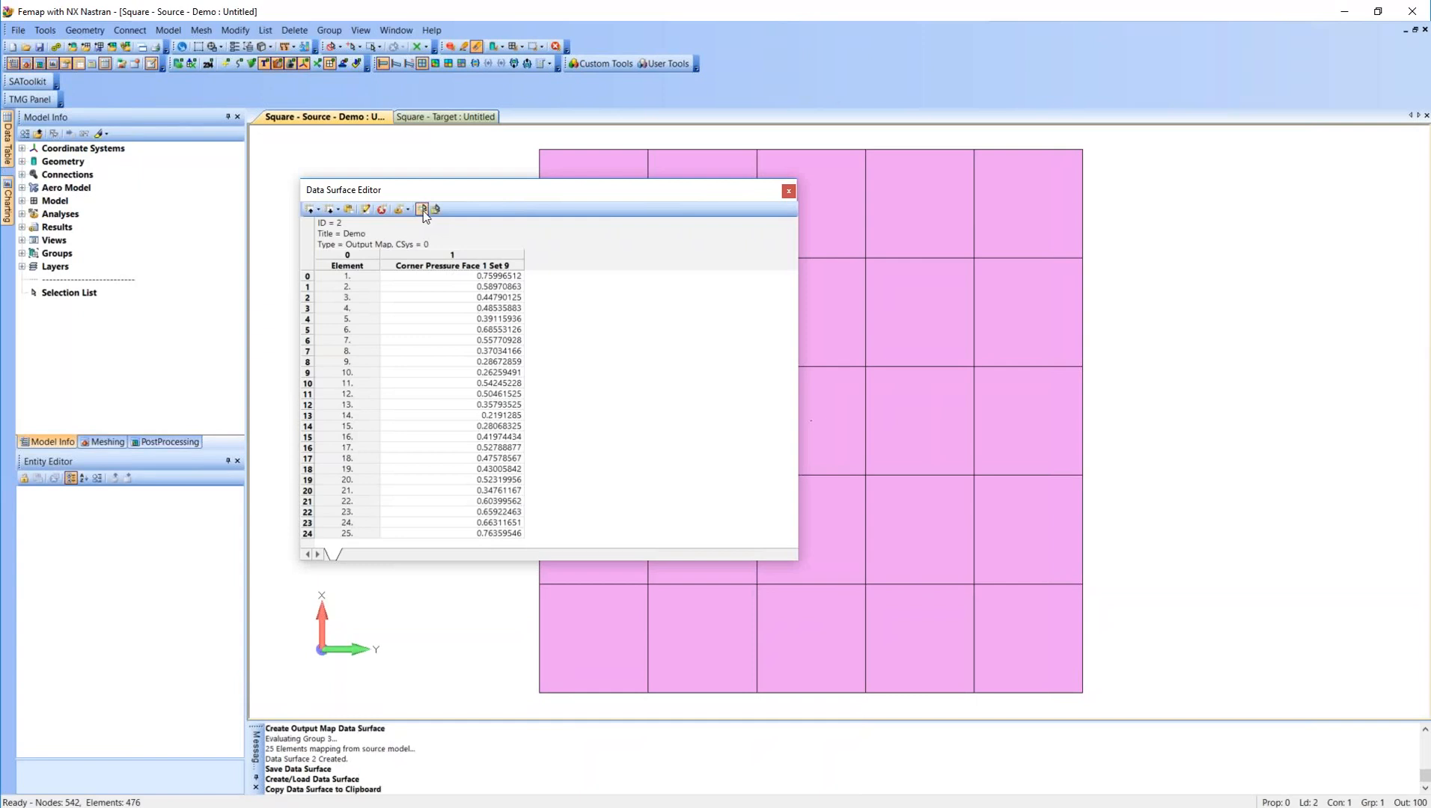
left_click(790, 192)
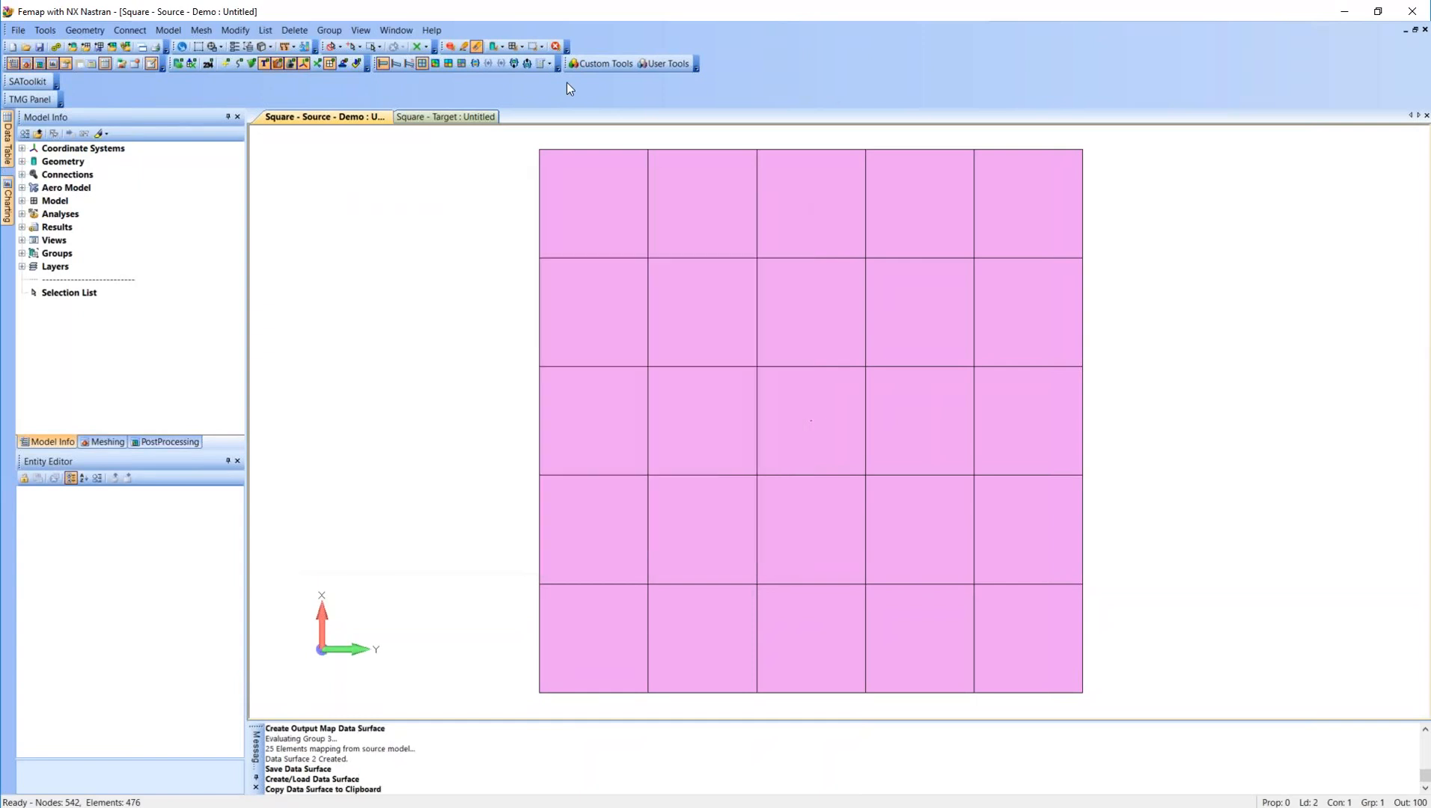
Paste the copied Demo data surface into the Square - Target model and save it there.
left_click(437, 117)
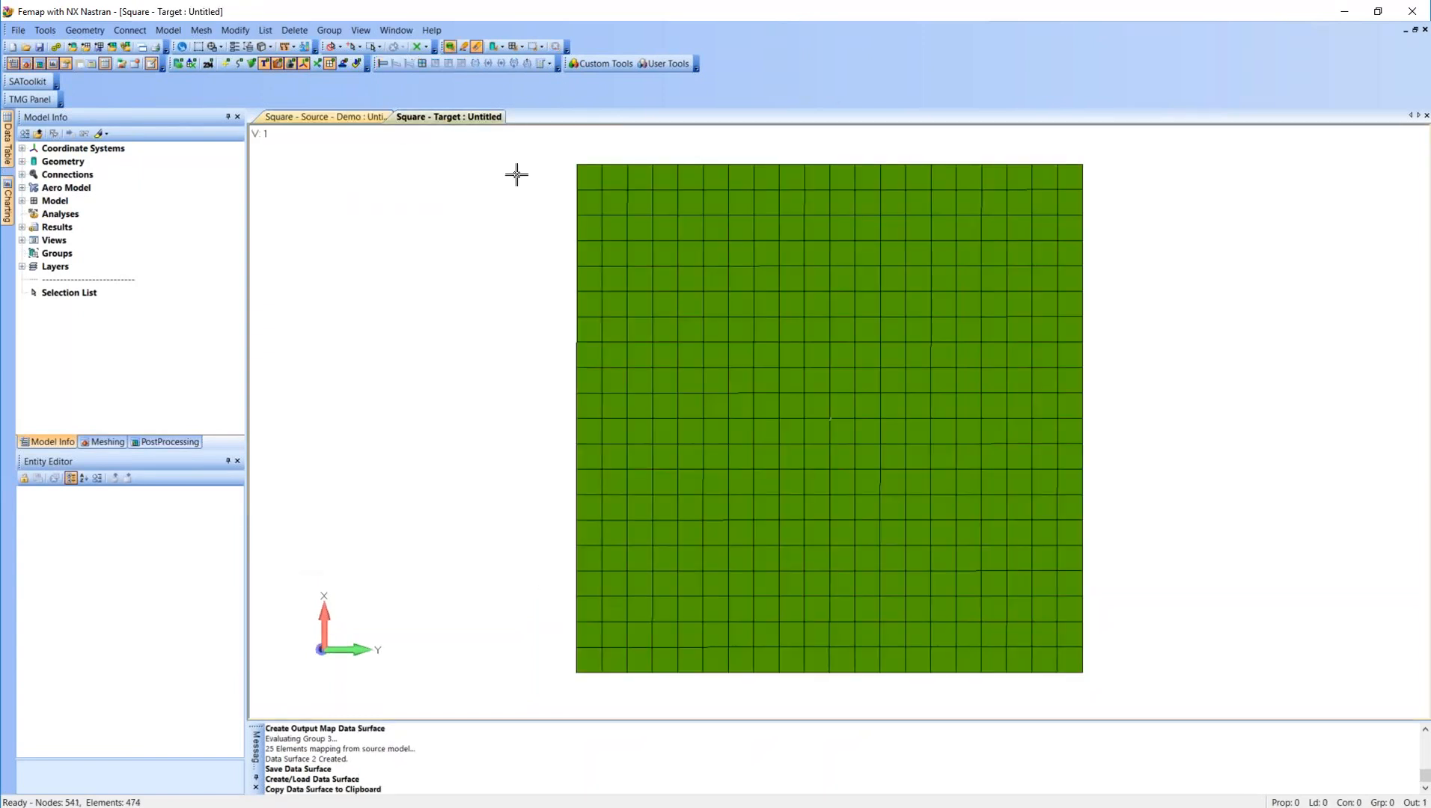
left_click(78, 63)
left_click(434, 209)
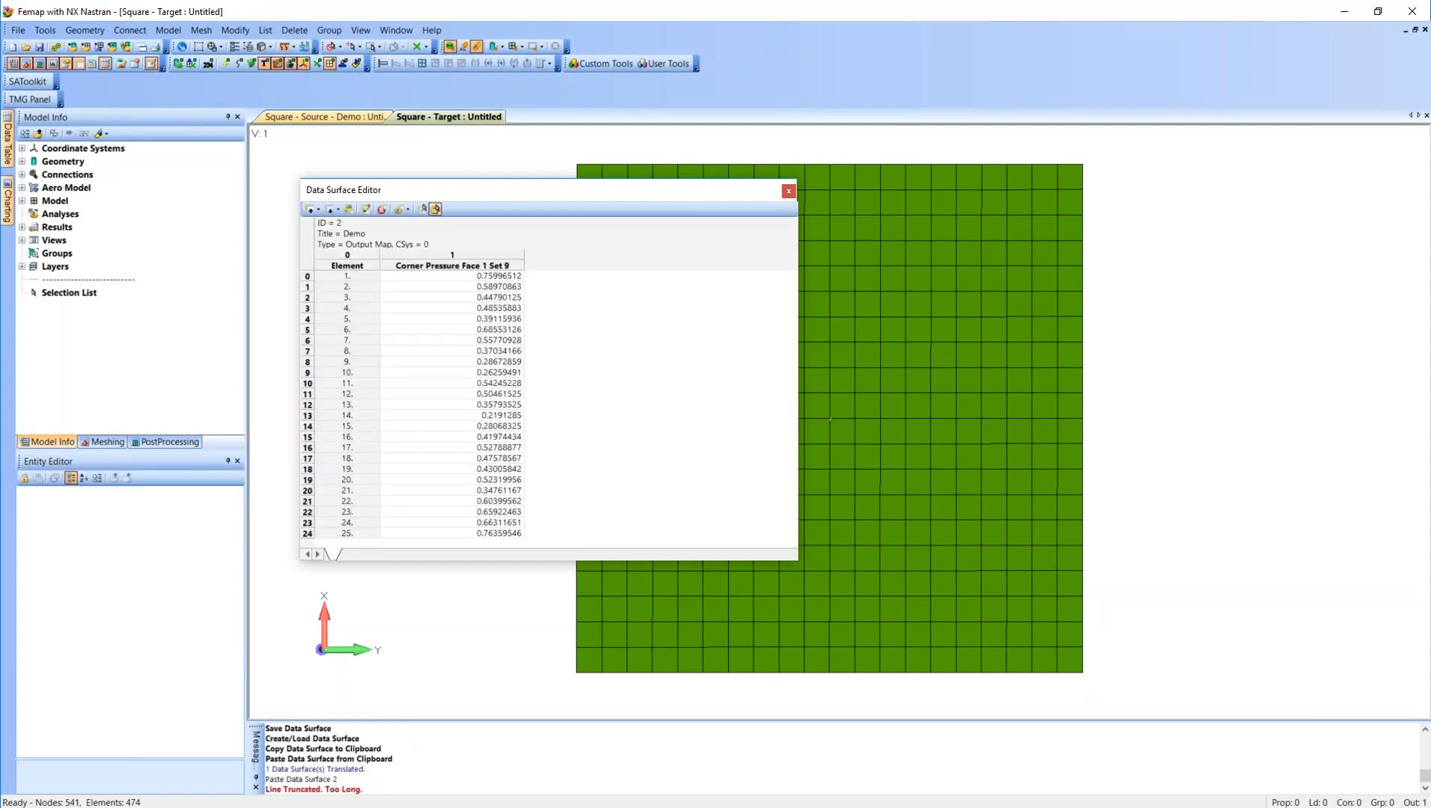
left_click(789, 192)
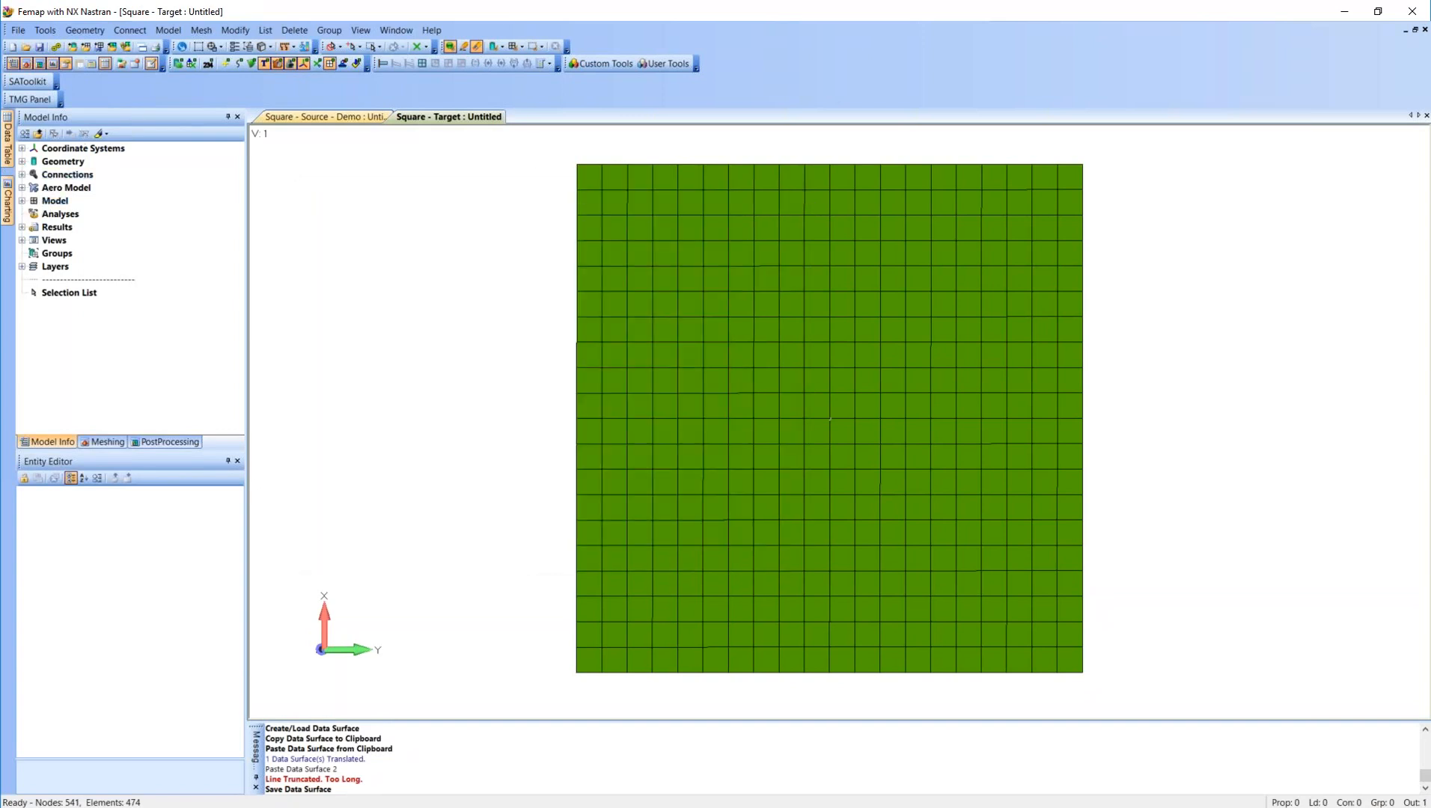
Create a new standard load set titled Demo Load in the target model.
left_click(22, 201)
left_click(67, 268)
right_click(86, 268)
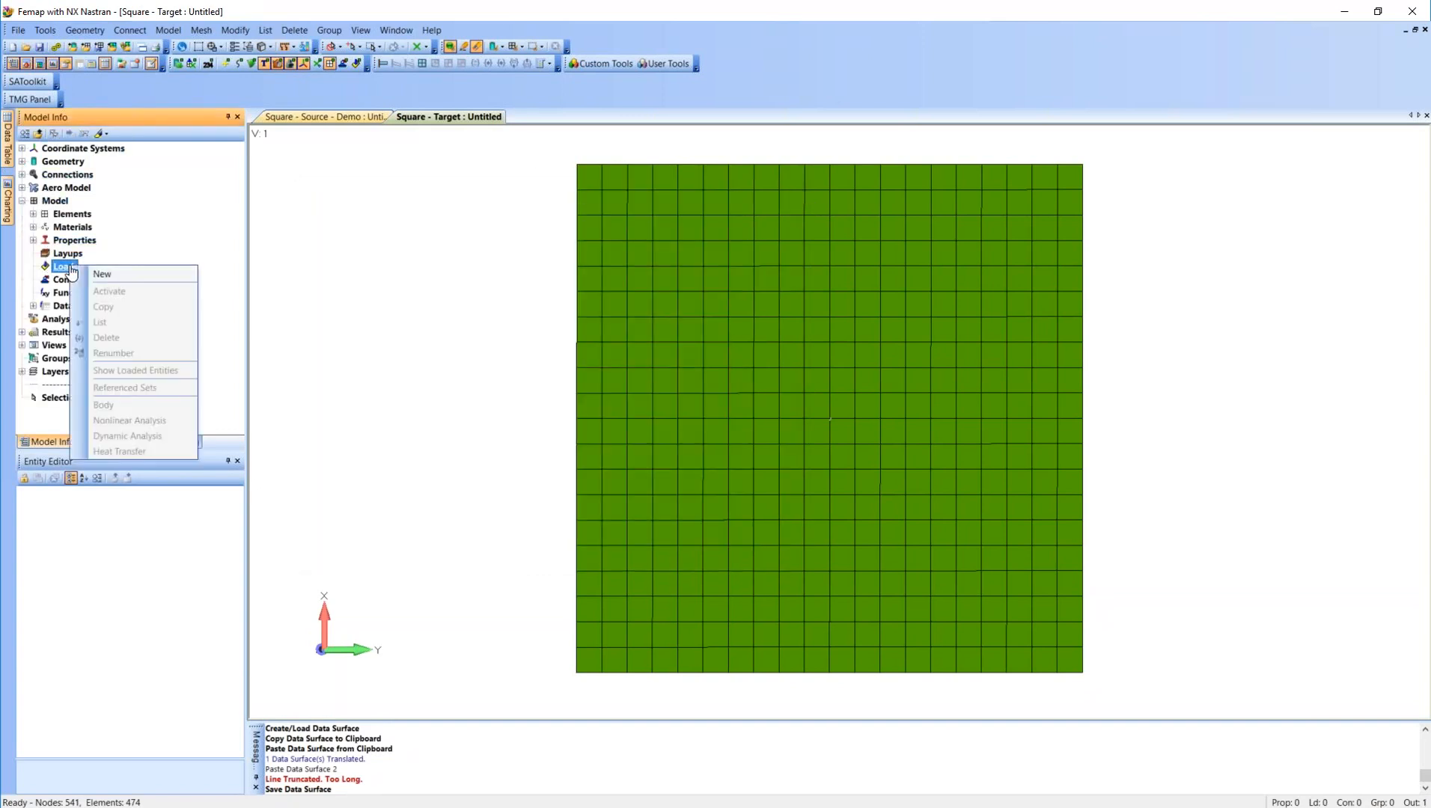
left_click(88, 272)
type("Demo Load")
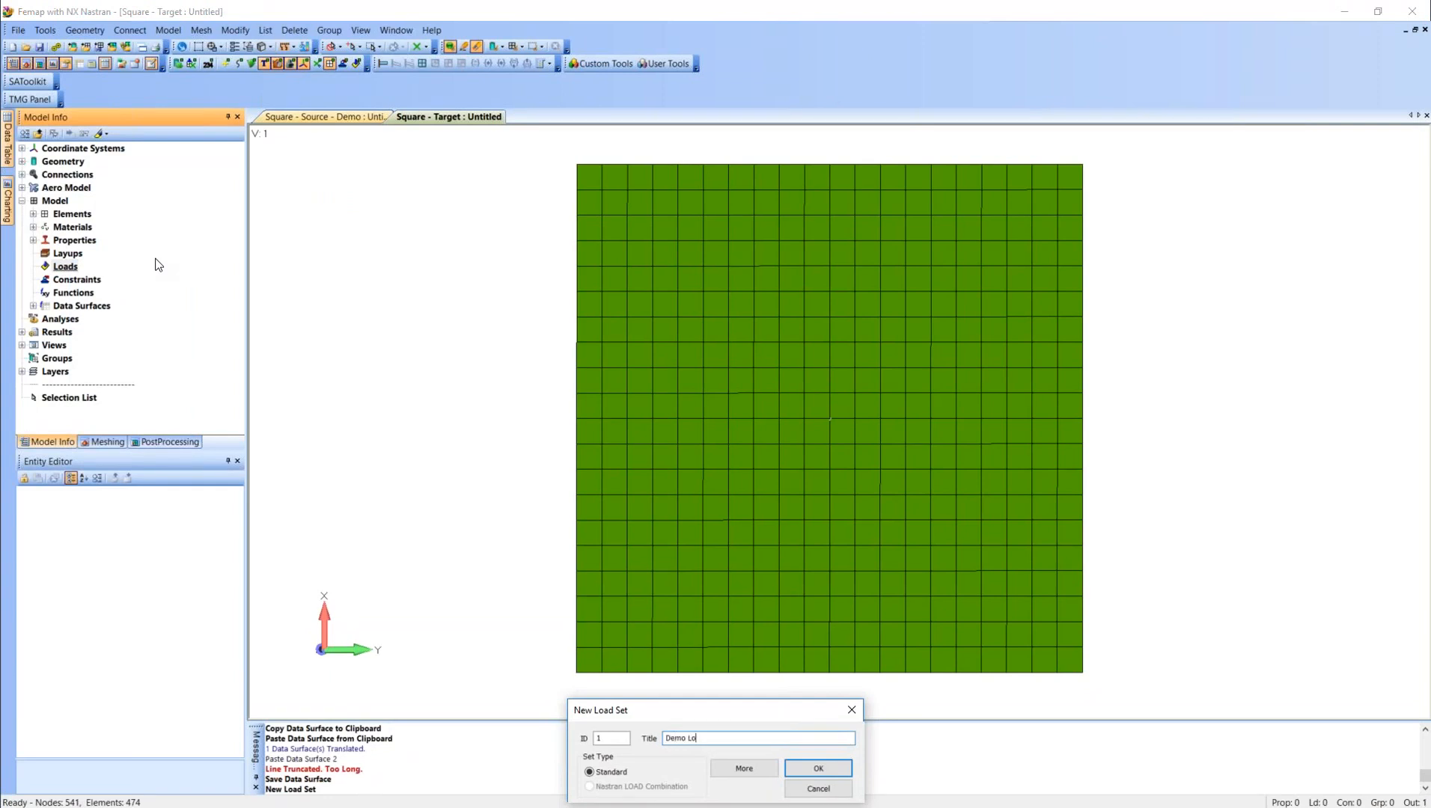
left_click(799, 772)
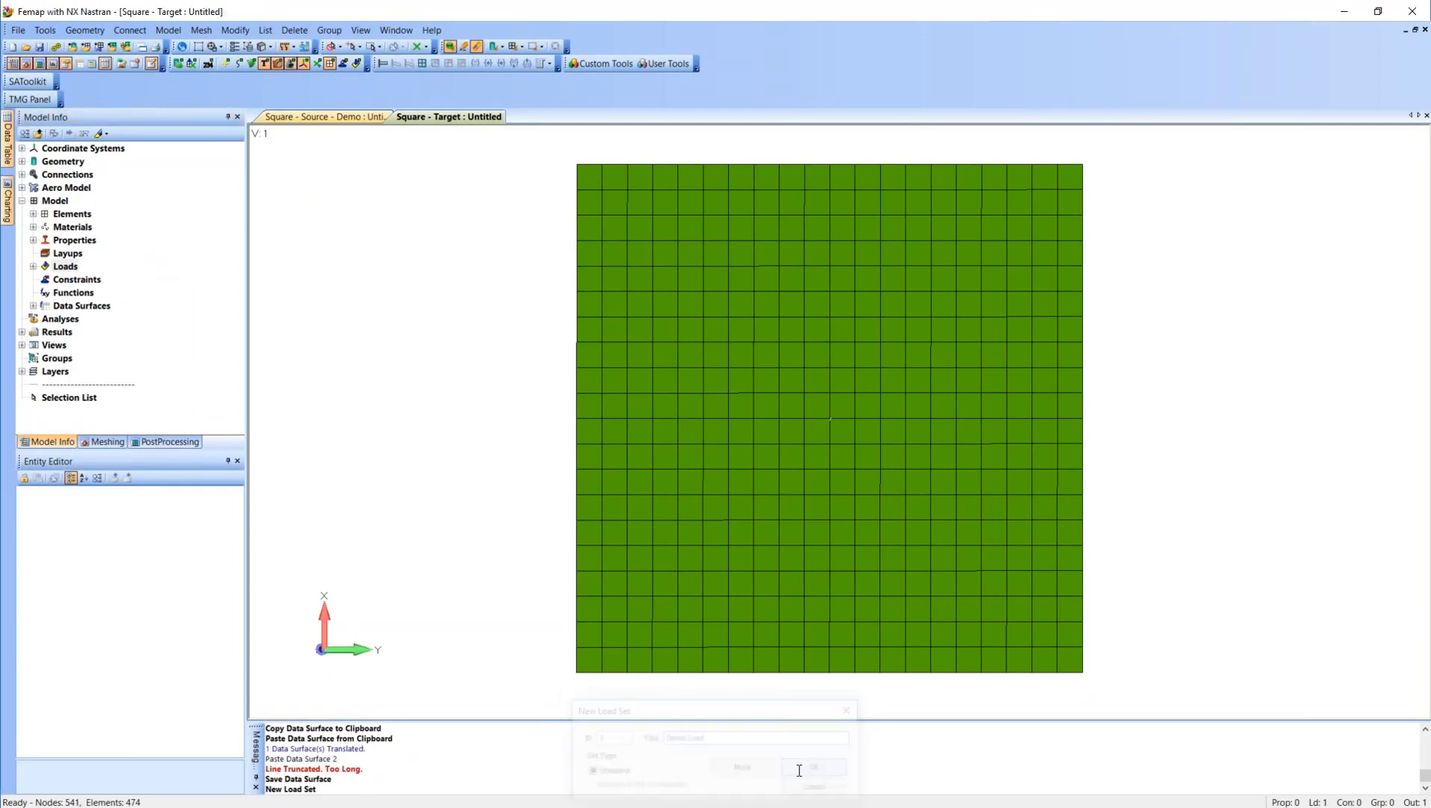
Start an elemental load definition in the Demo Load set and select all elements of the square target mesh.
left_click(33, 267)
left_click(44, 280)
right_click(115, 290)
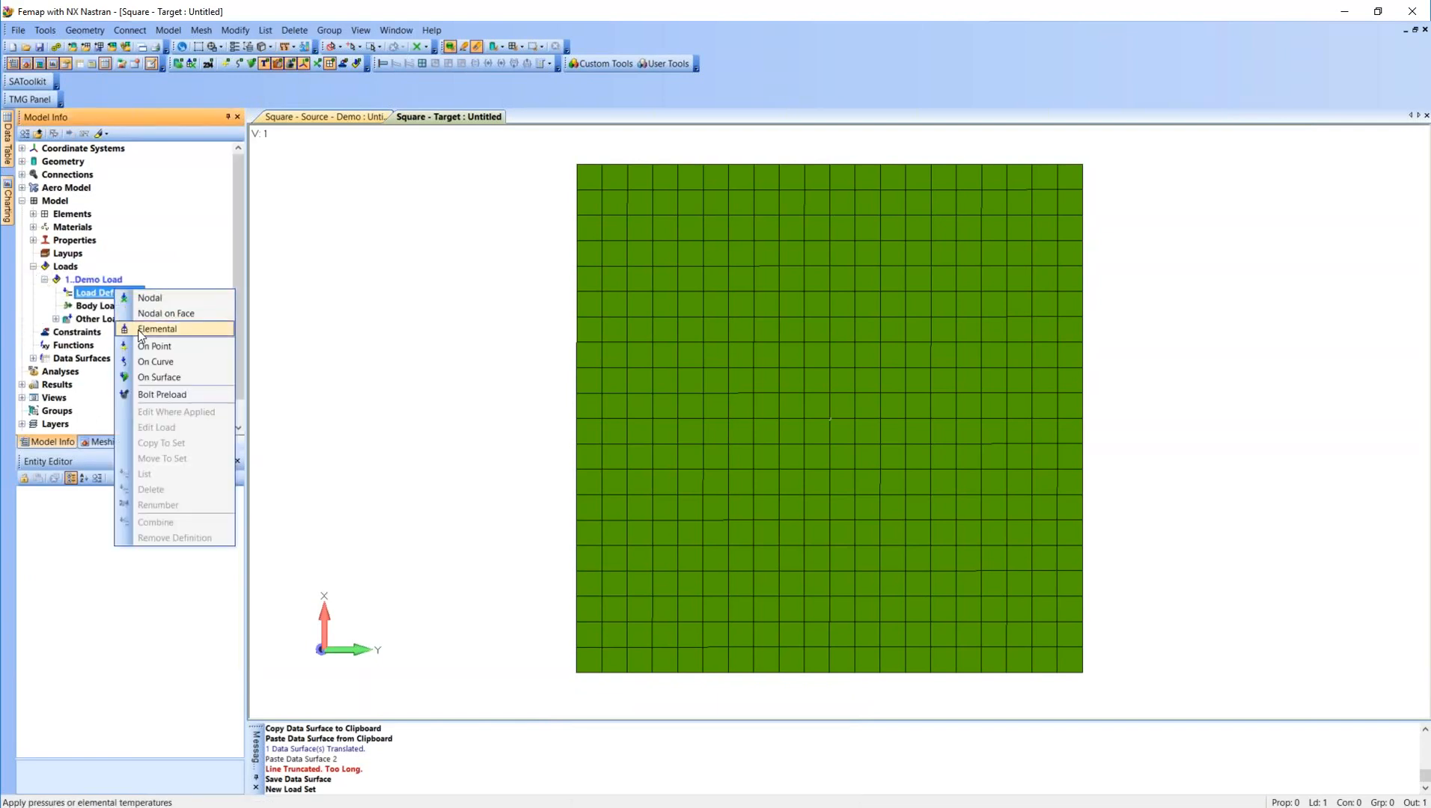
left_click(139, 331)
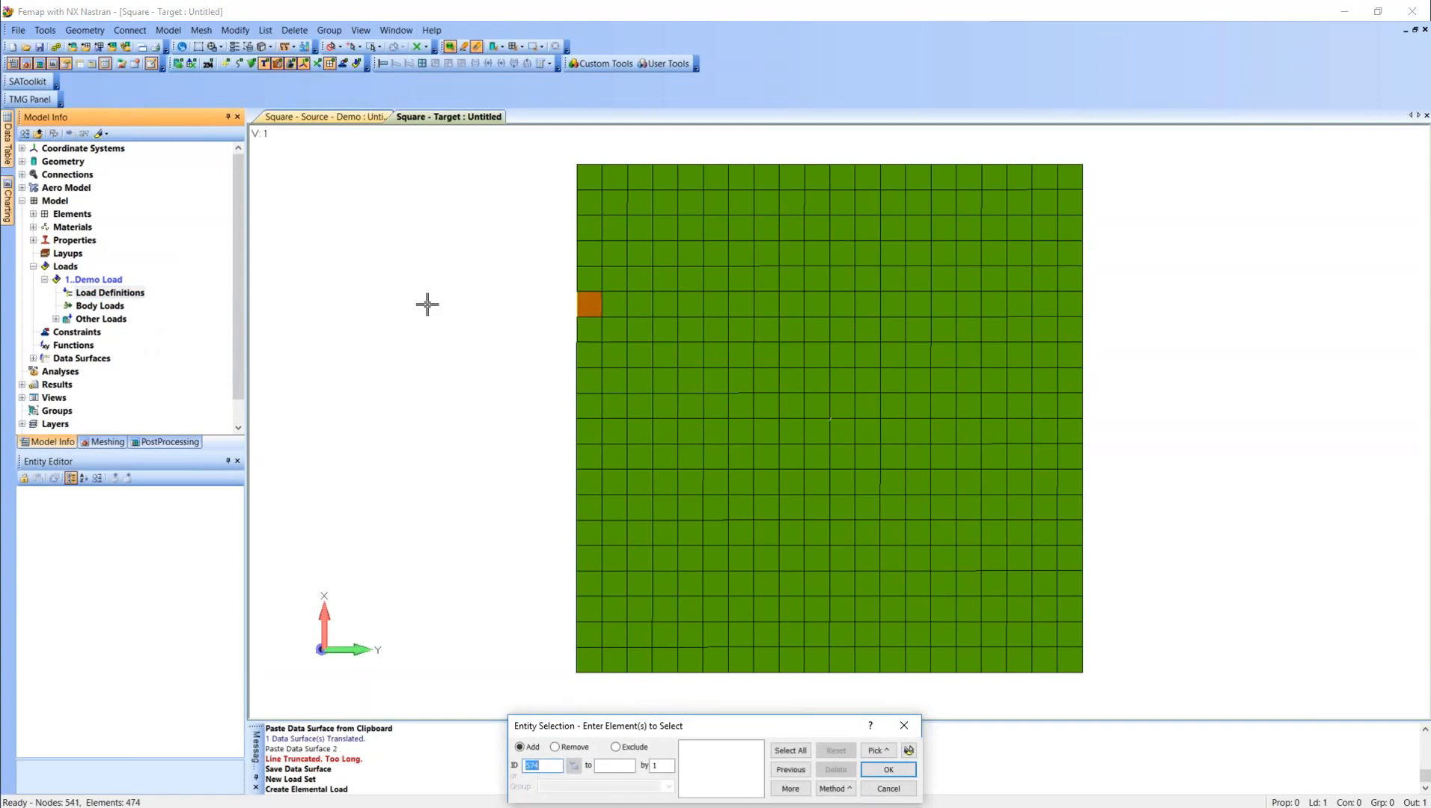
left_click_drag(512, 160, 1138, 674)
left_click(895, 766)
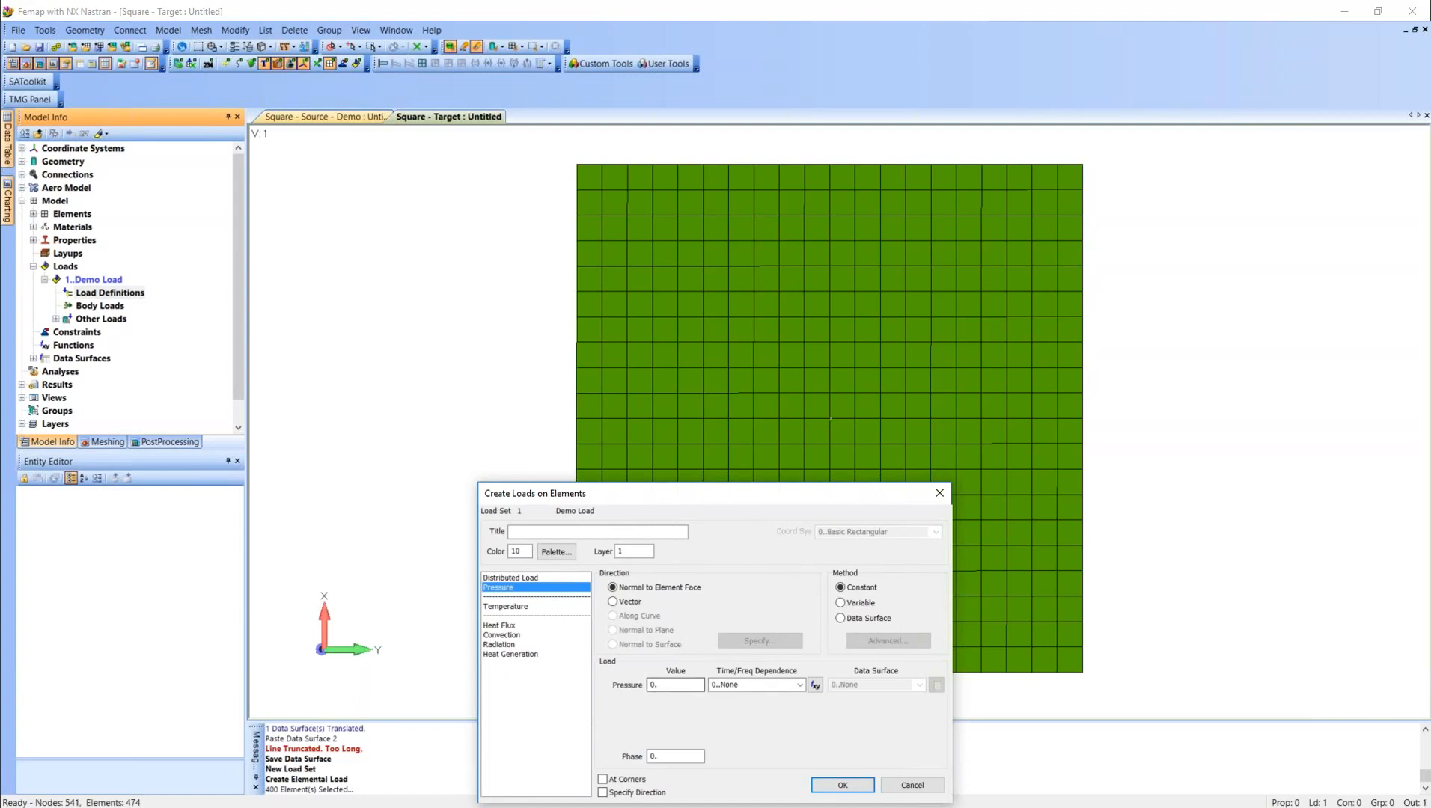
Define the elemental pressure with a value of 1, using the Data Surface method and the Demo data surface.
double_click(659, 685)
type("1")
left_click(880, 619)
left_click(917, 684)
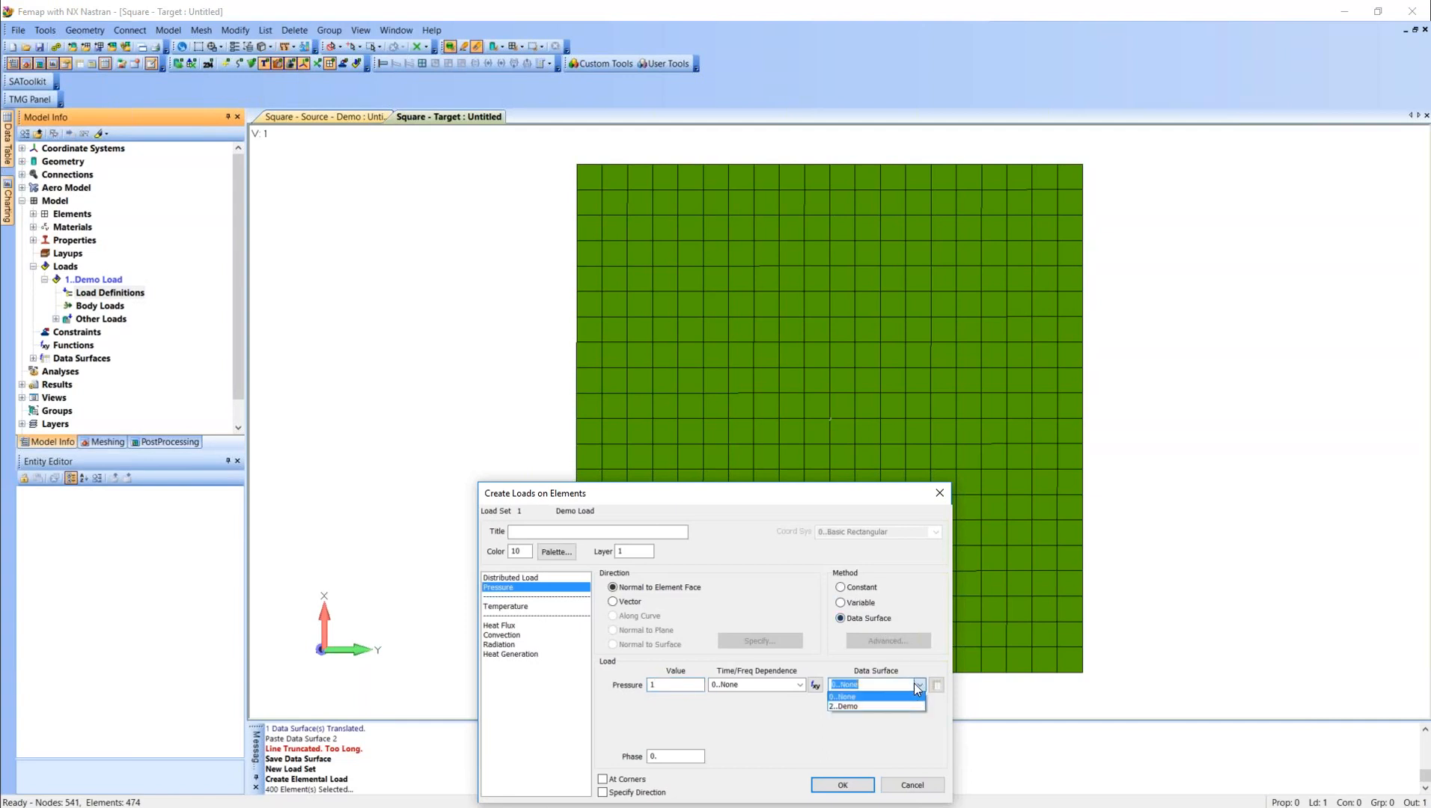
left_click(897, 707)
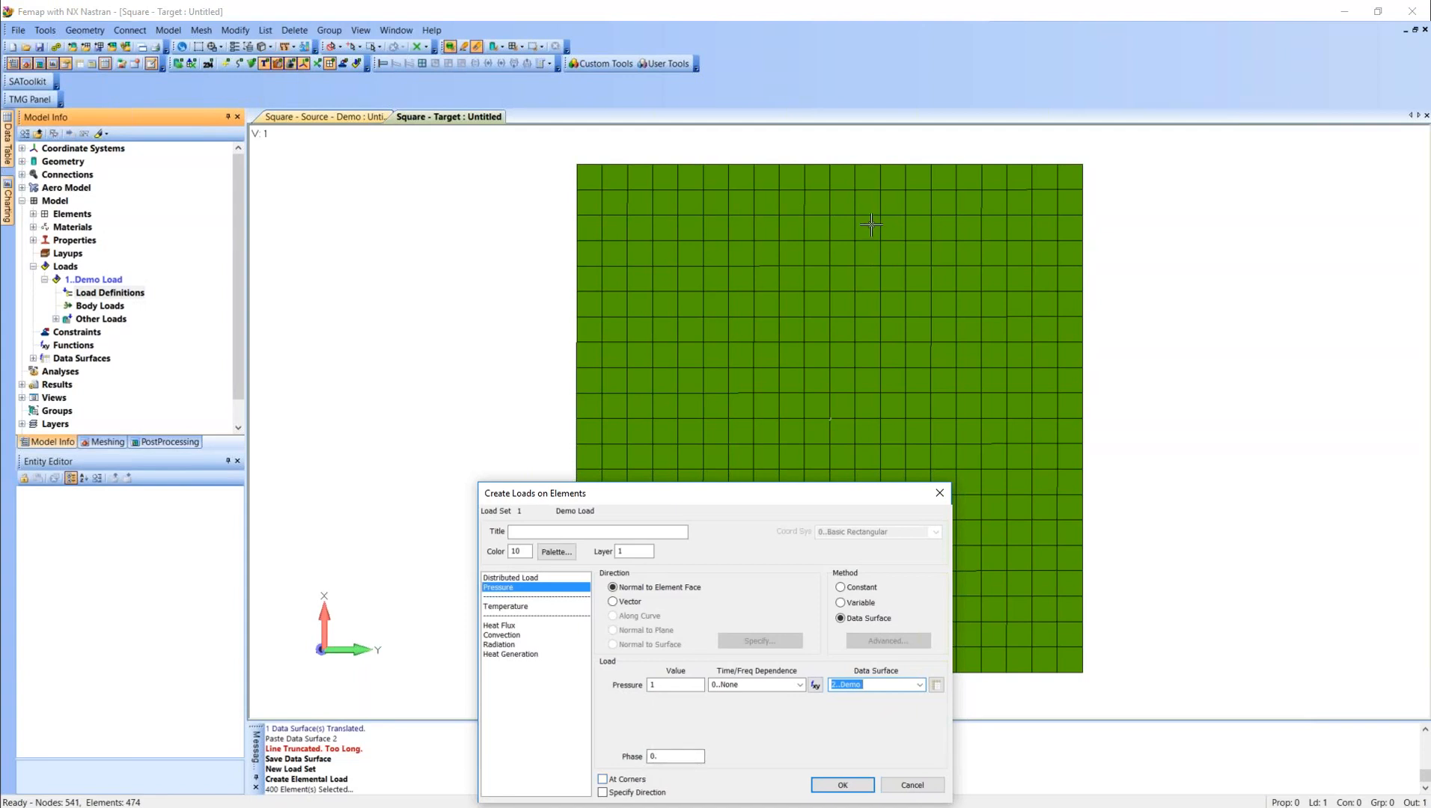
Try defining the pressure at corners, with value 1 and data surface 2 for corners 2 to 4.
left_click(627, 780)
double_click(658, 702)
type("1")
double_click(670, 720)
type("1")
double_click(678, 739)
type("1")
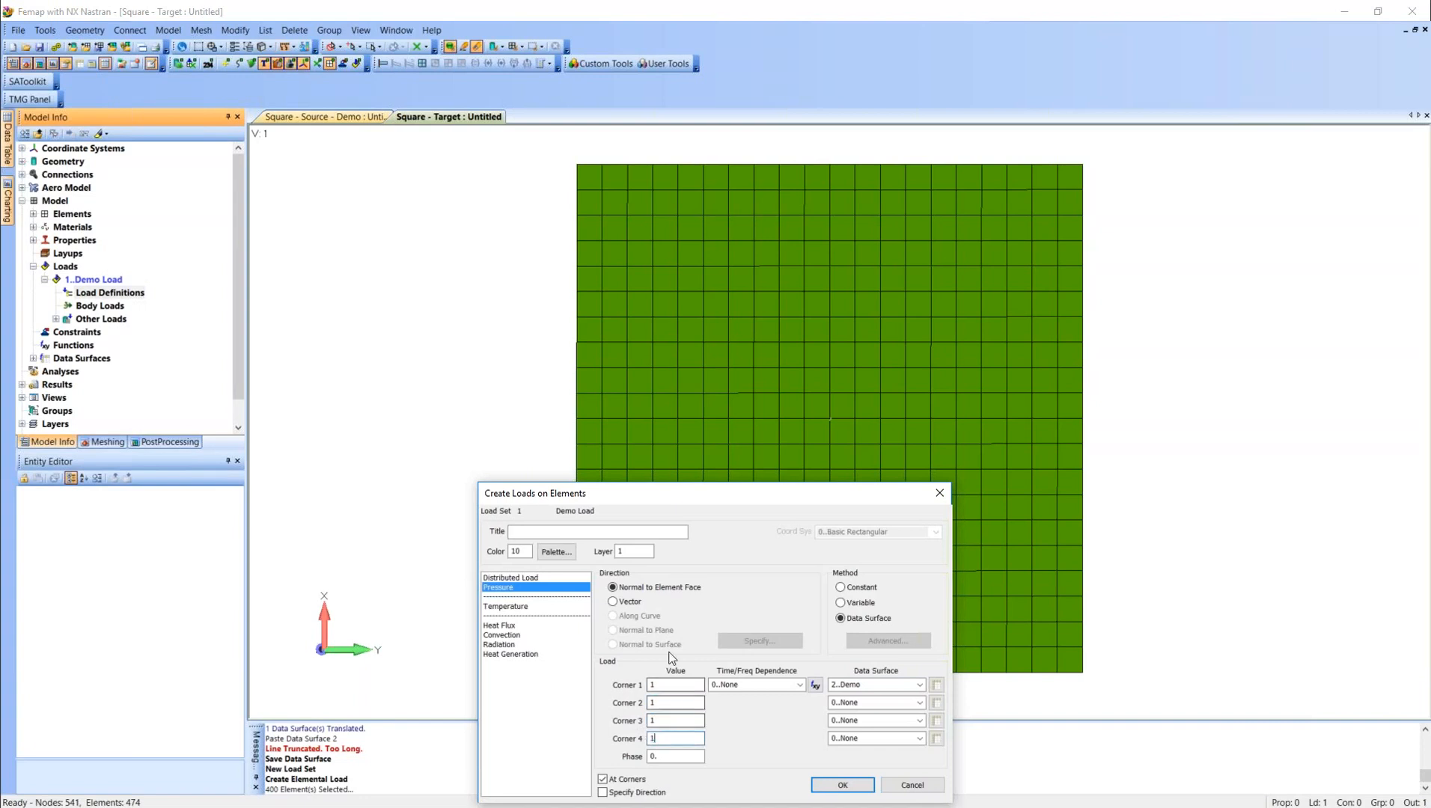
double_click(846, 702)
type("2")
double_click(848, 720)
type("2")
double_click(854, 739)
type("2")
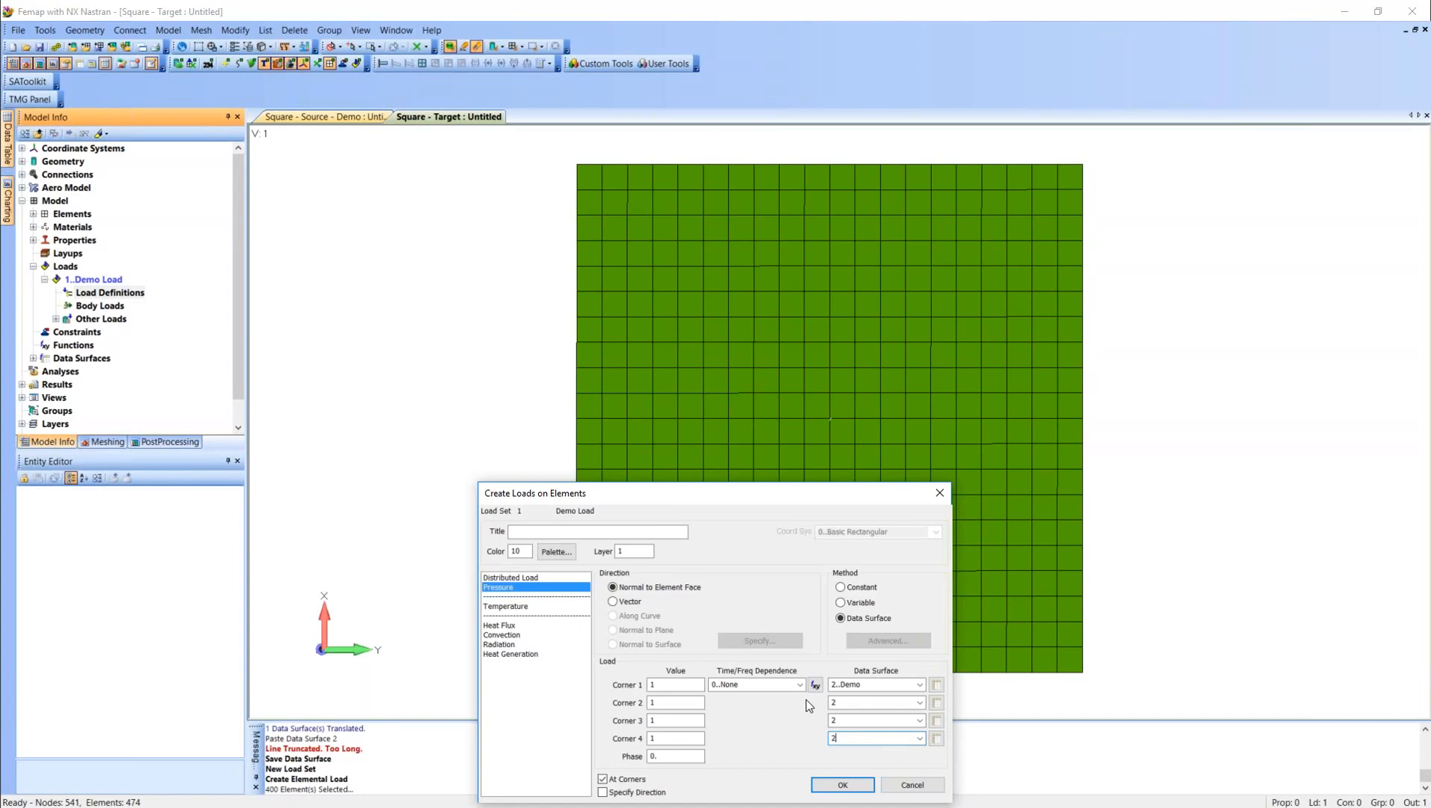
left_click(628, 780)
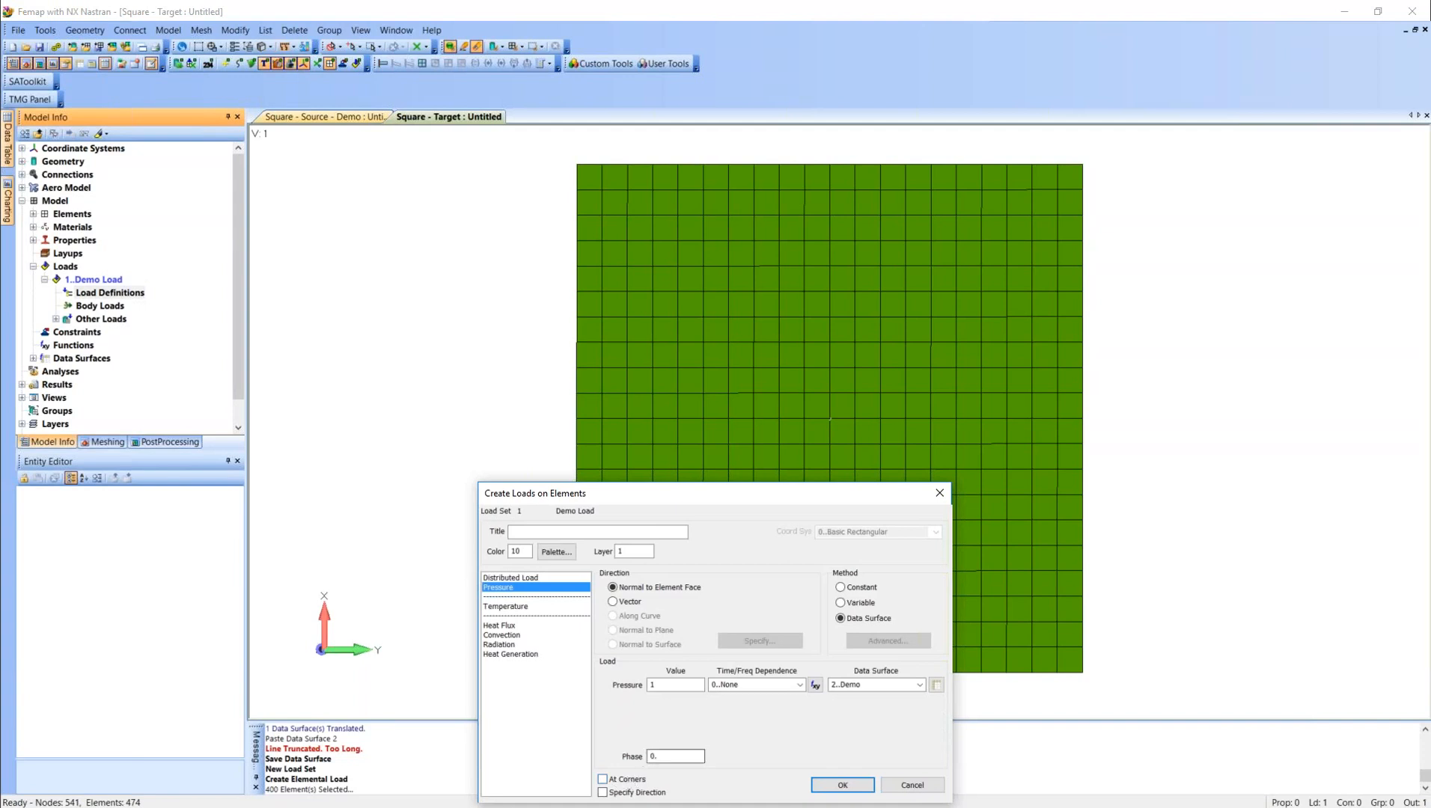
Accept the pressure load and apply it by Face ID, picking the face of an element near the plate's center.
left_click(674, 684)
left_click(842, 785)
left_click(552, 771)
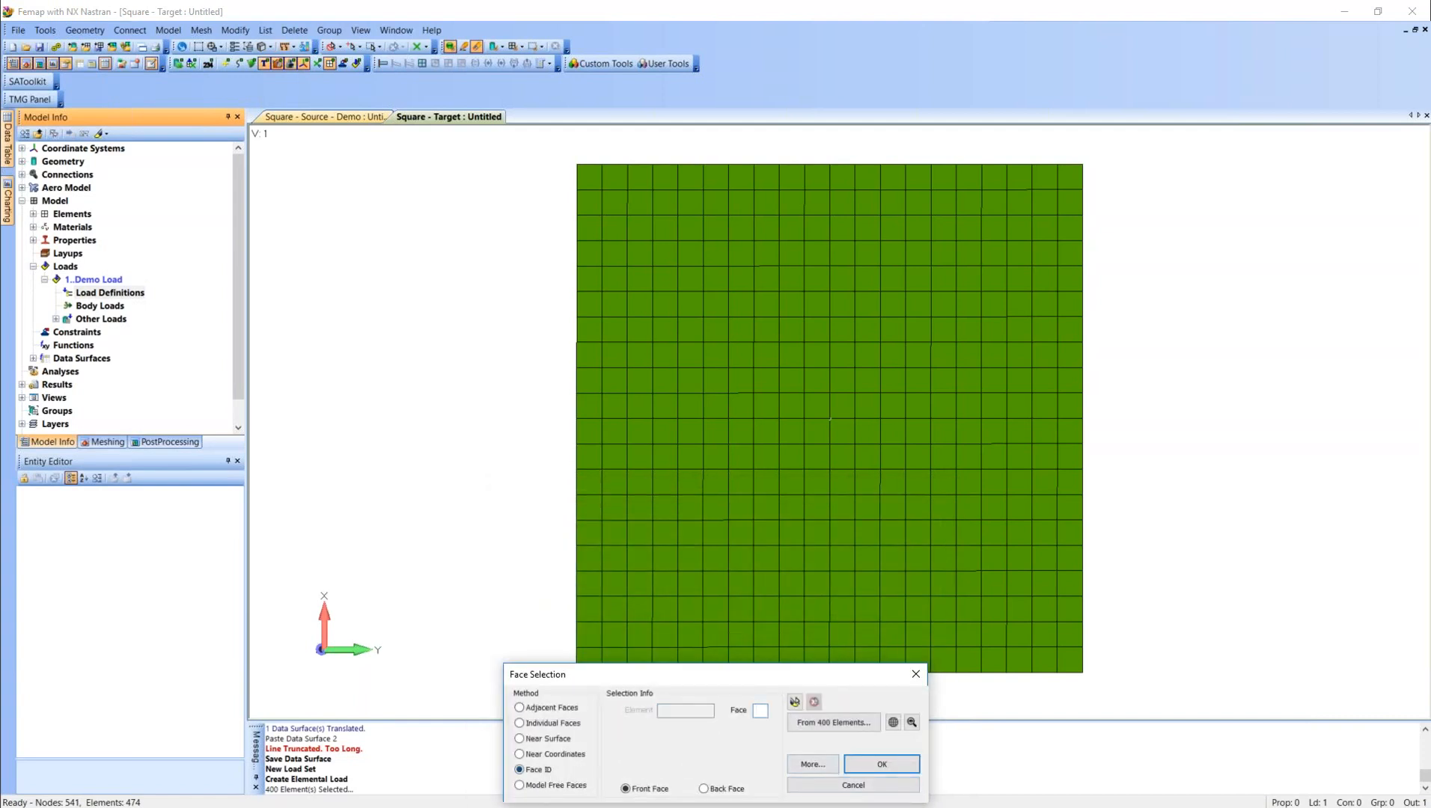
left_click(837, 431)
left_click(880, 765)
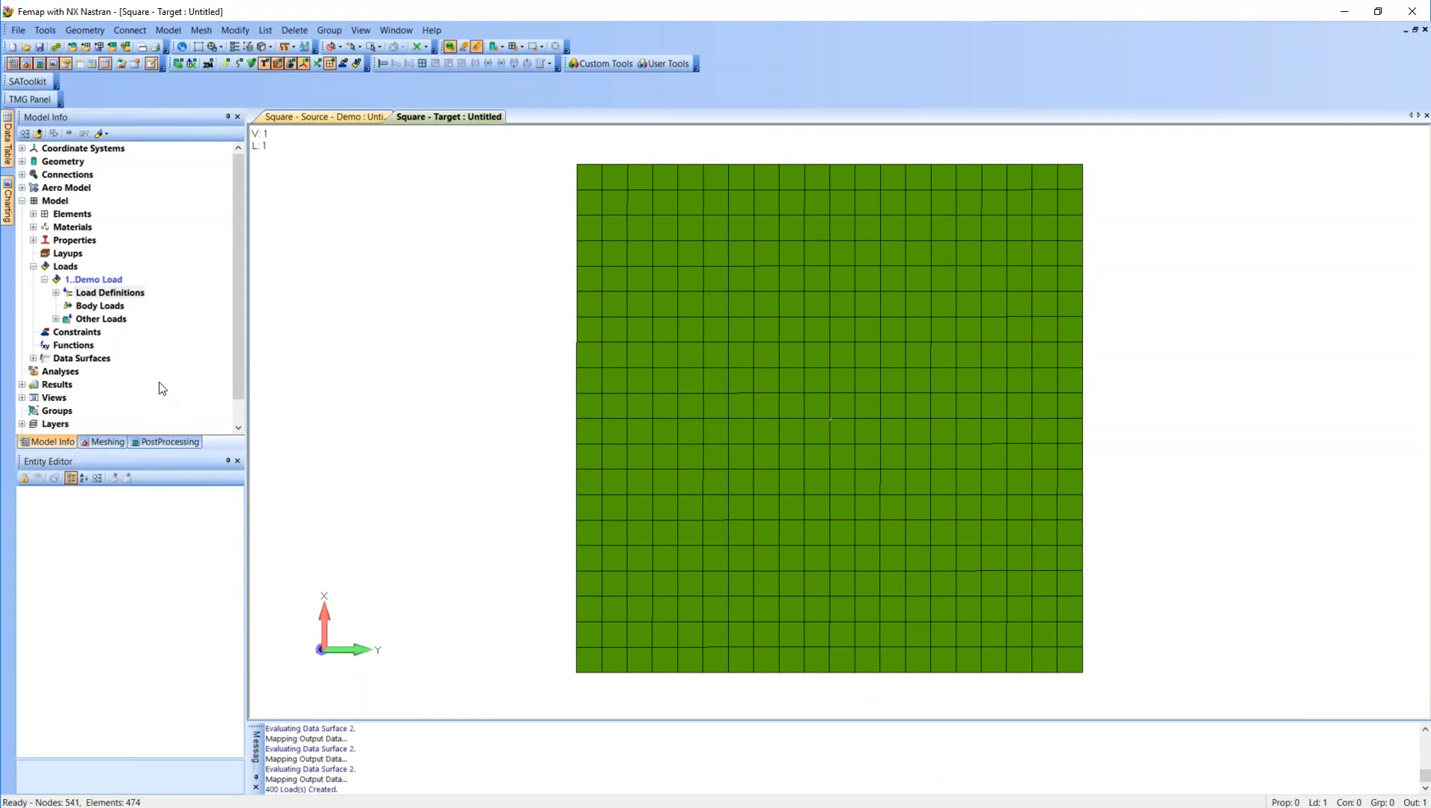
Create a new output set titled Demo Load Visualization in the Output Set Manager.
left_click(21, 384)
right_click(63, 411)
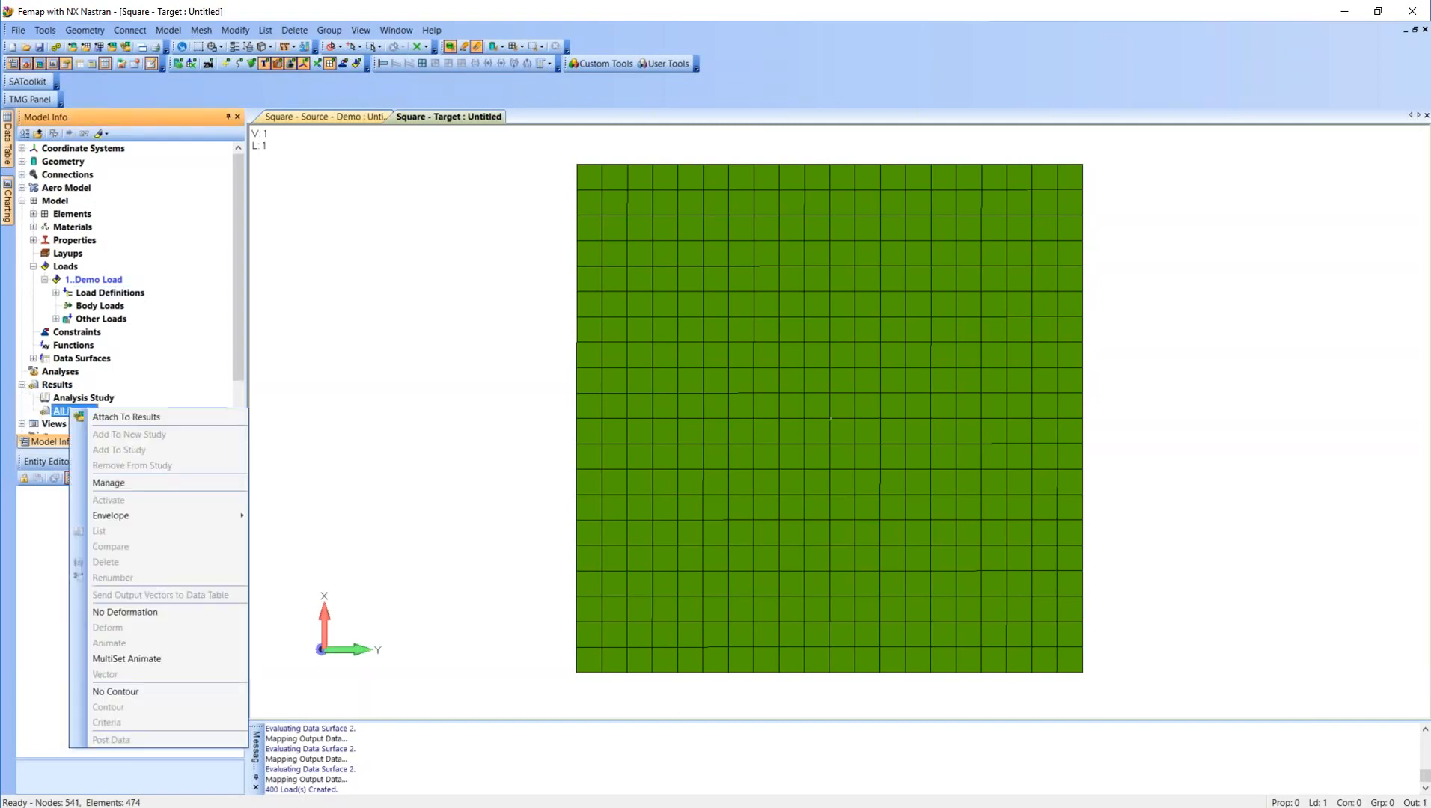
left_click(358, 379)
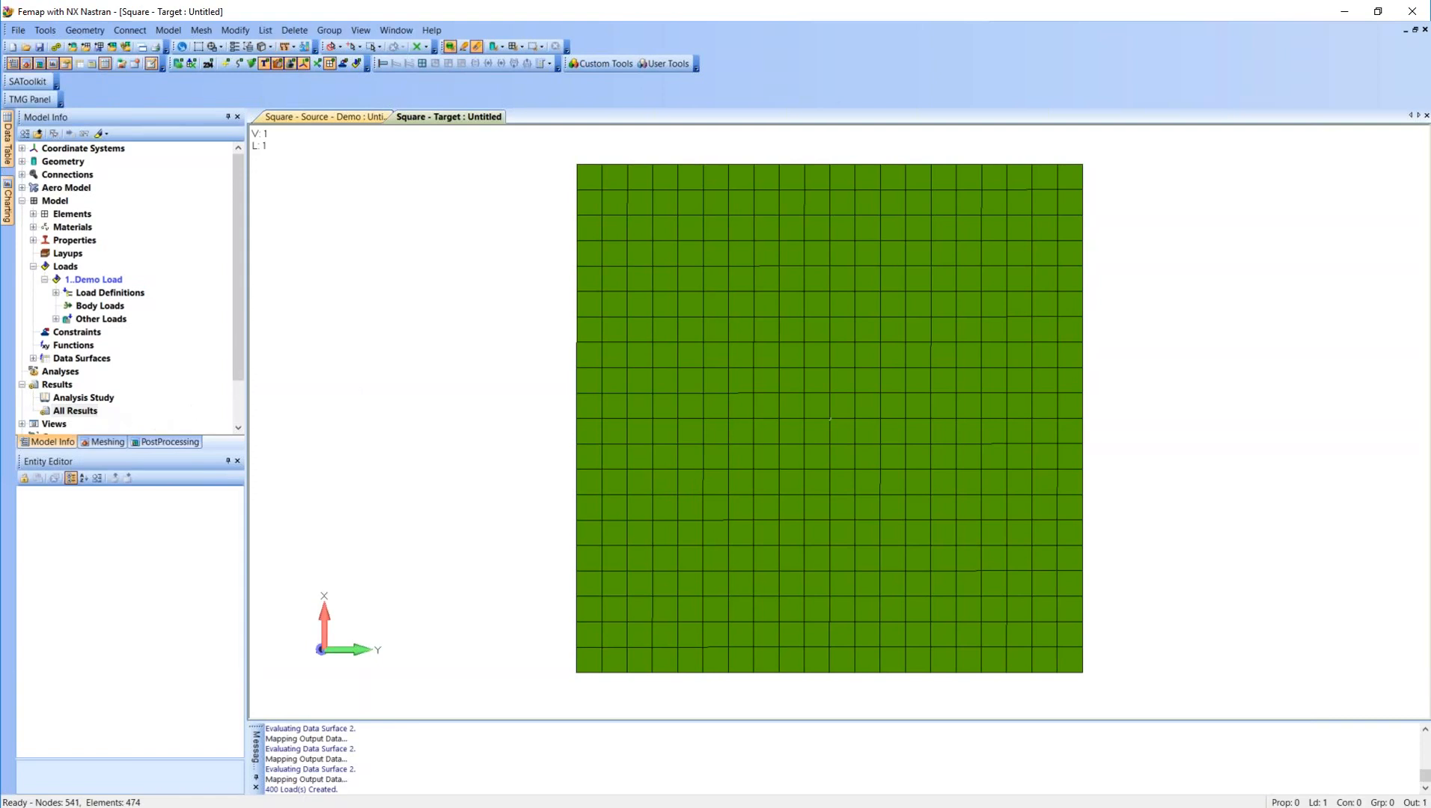
left_click(75, 411)
right_click(75, 411)
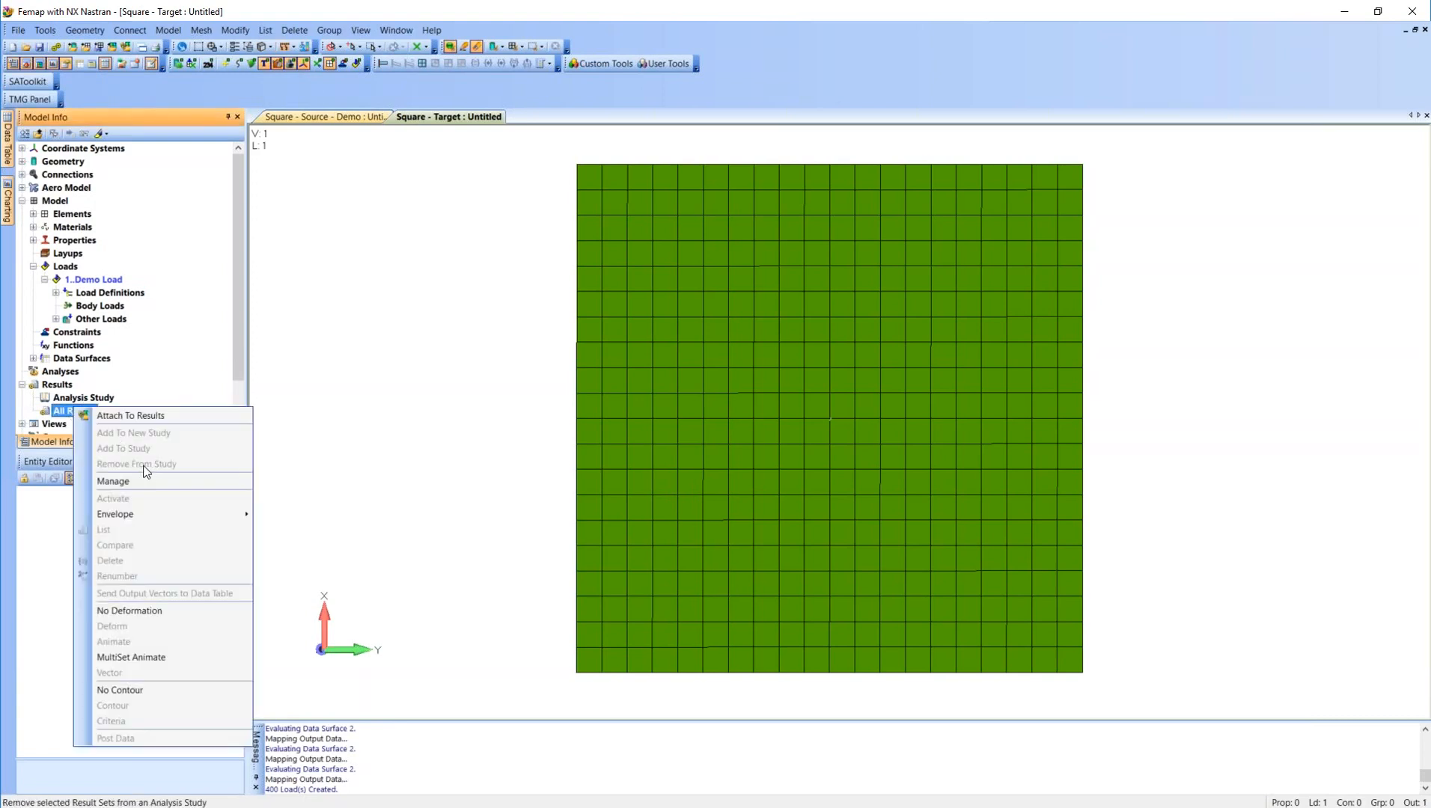
left_click(113, 481)
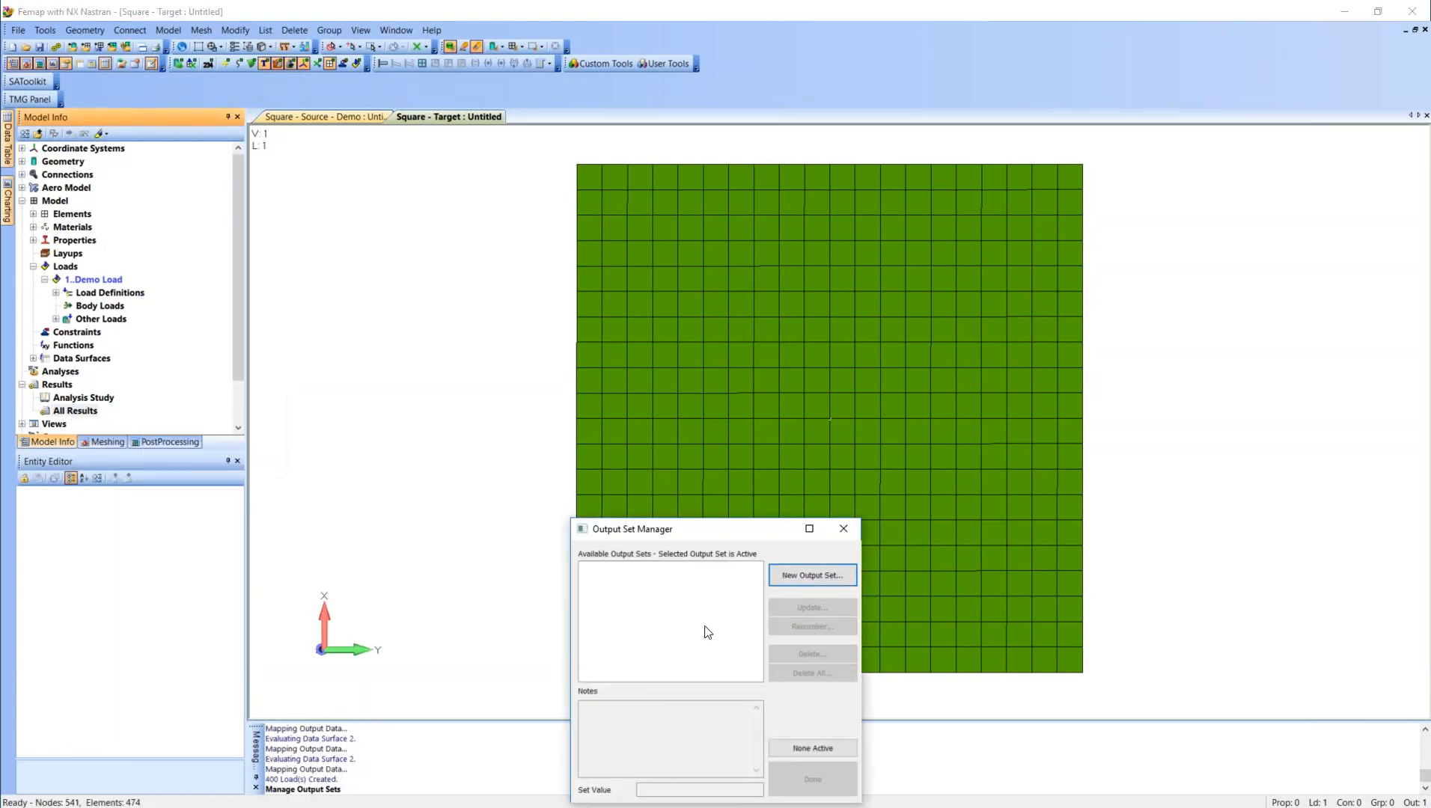
left_click(834, 580)
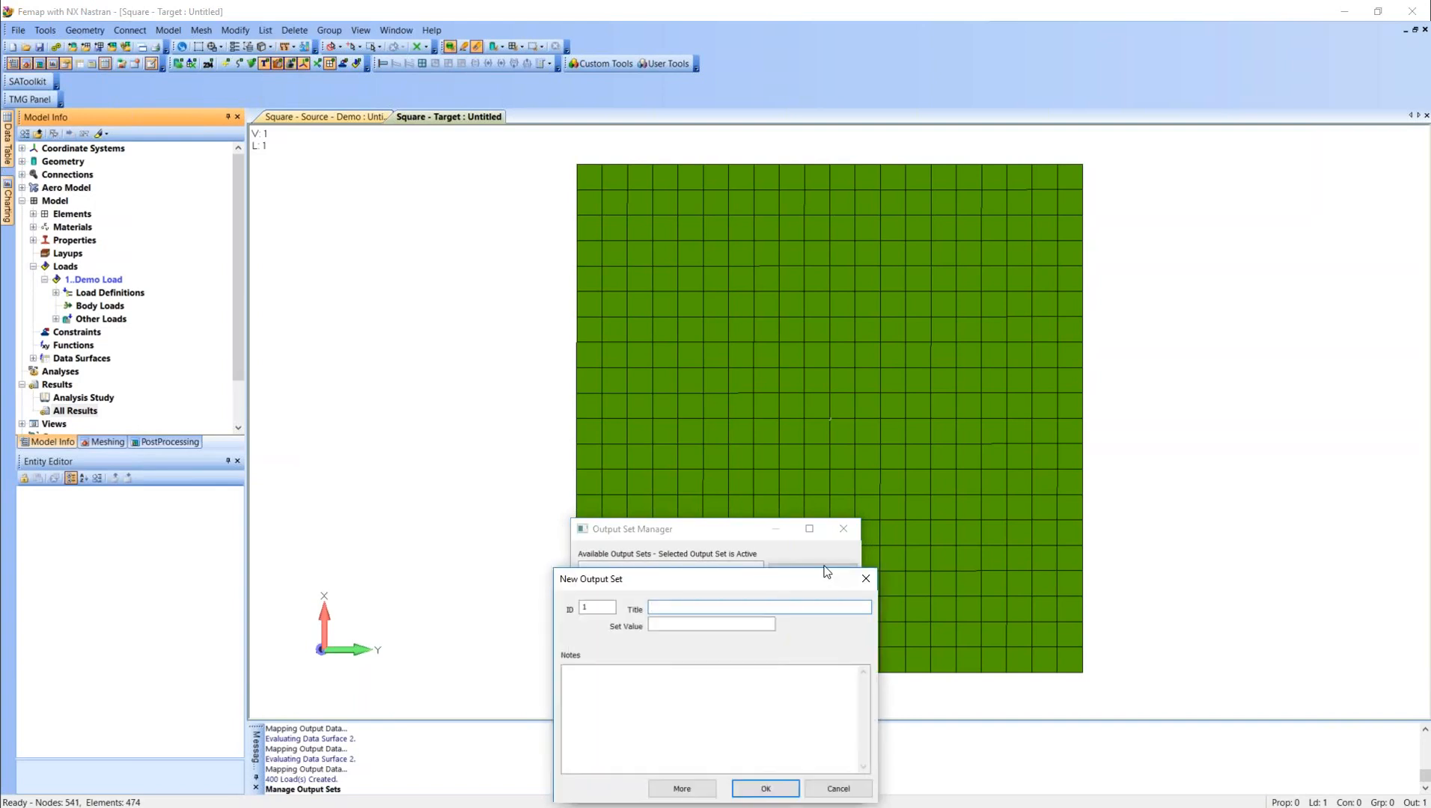
type("Demo Load Visualization")
left_click(775, 784)
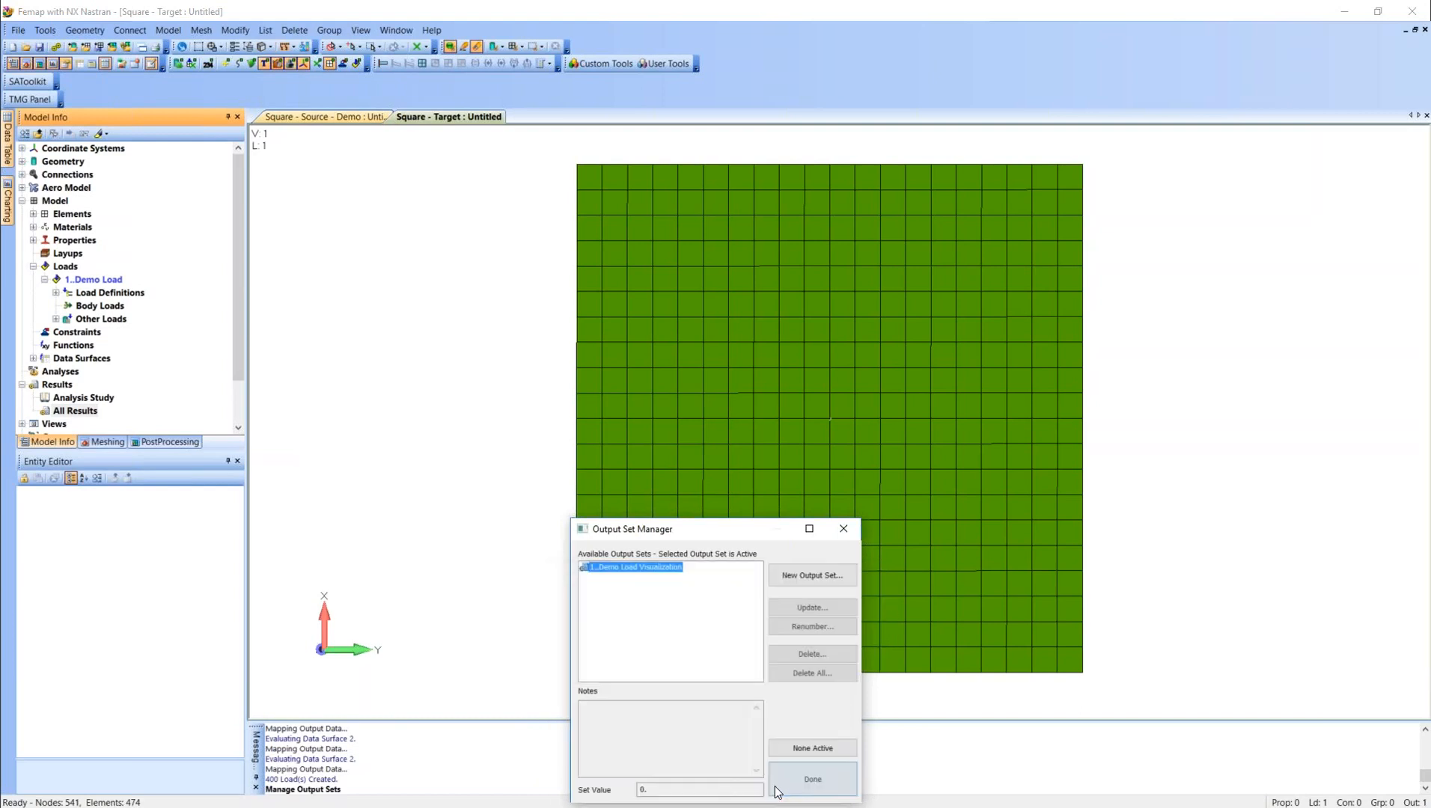
left_click(830, 777)
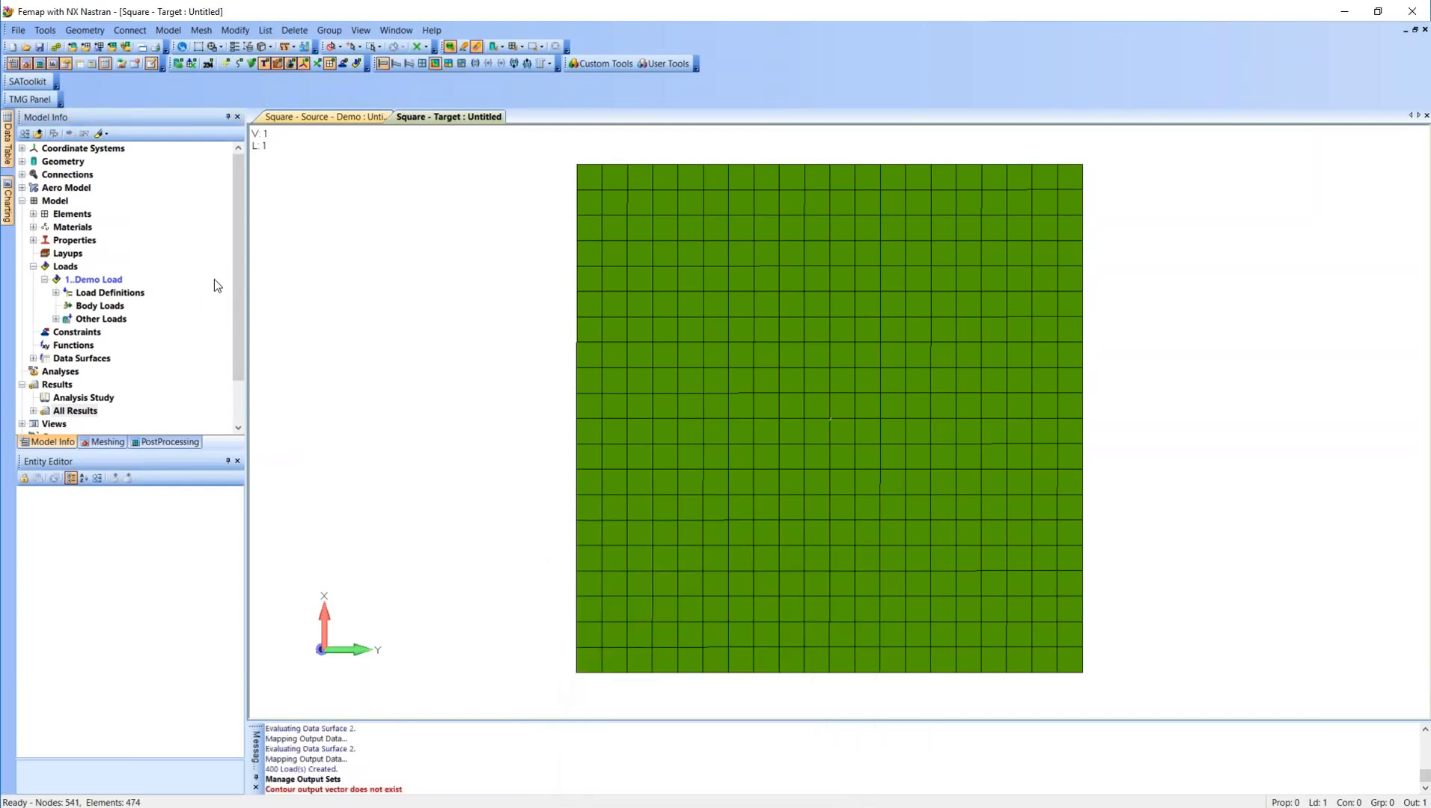
Expand the full list of results and activate the Demo Load Visualization output set.
left_click(120, 281)
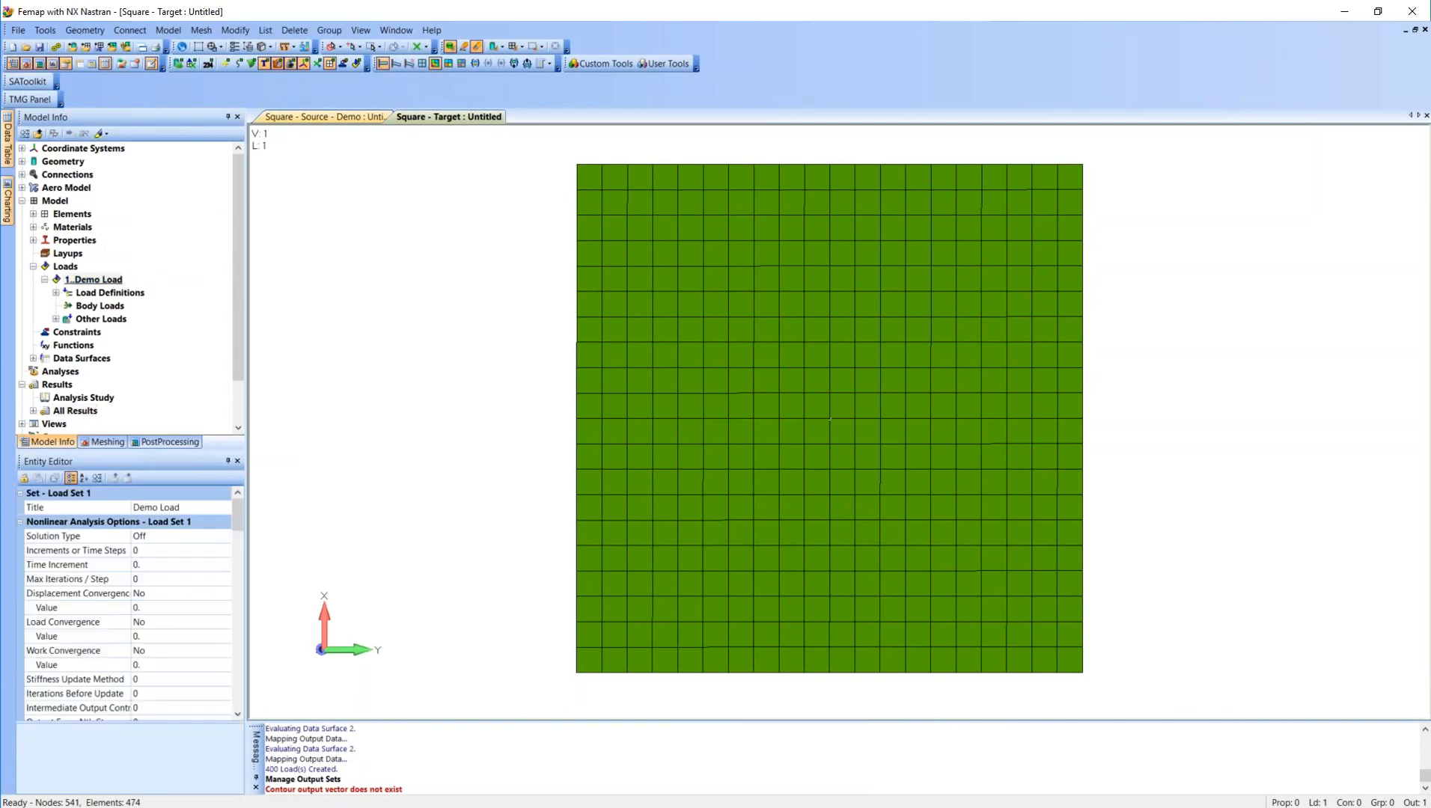
left_click(33, 411)
double_click(120, 423)
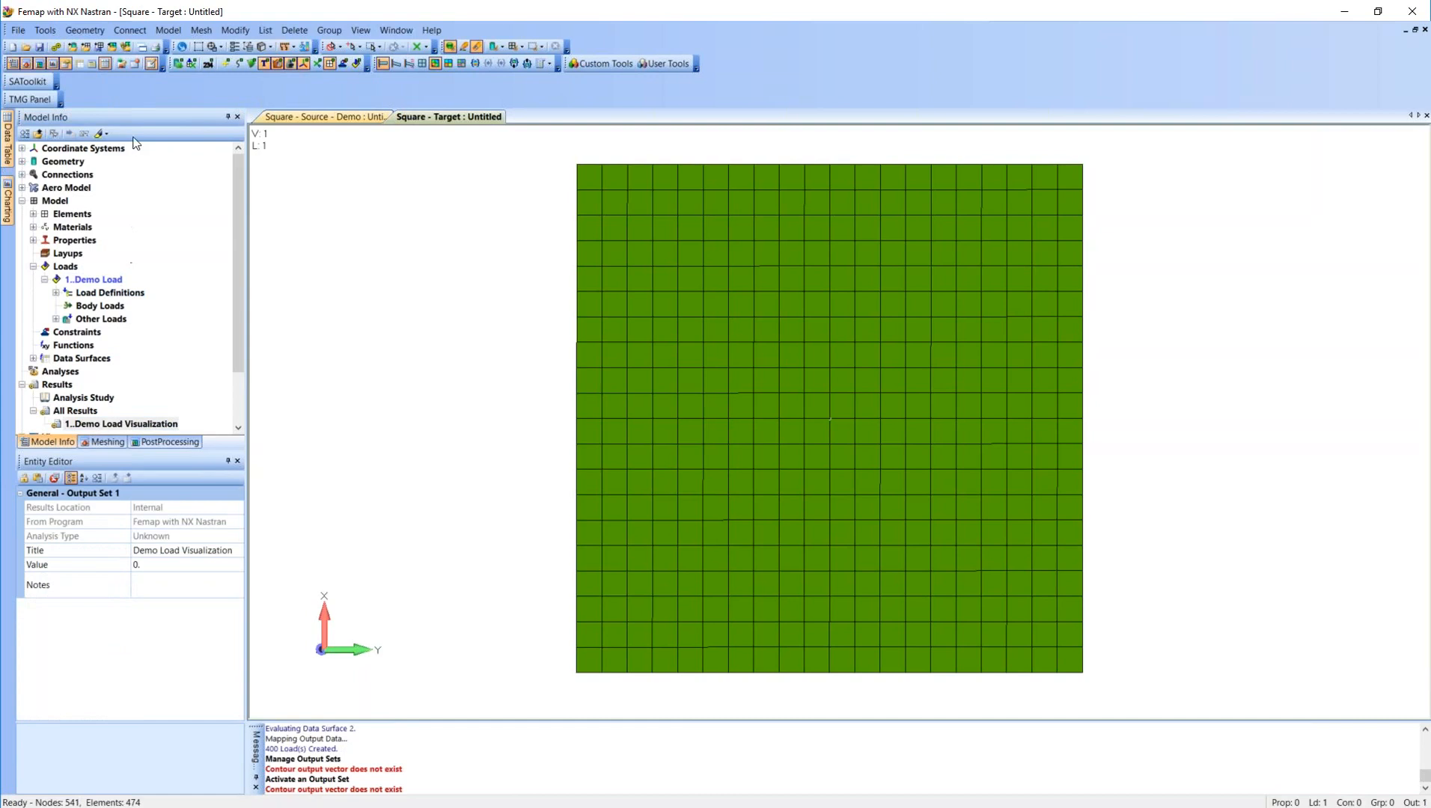
Create output from the elemental pressure loads for elements 175 to 574, with selection of all load types turned off.
left_click(179, 34)
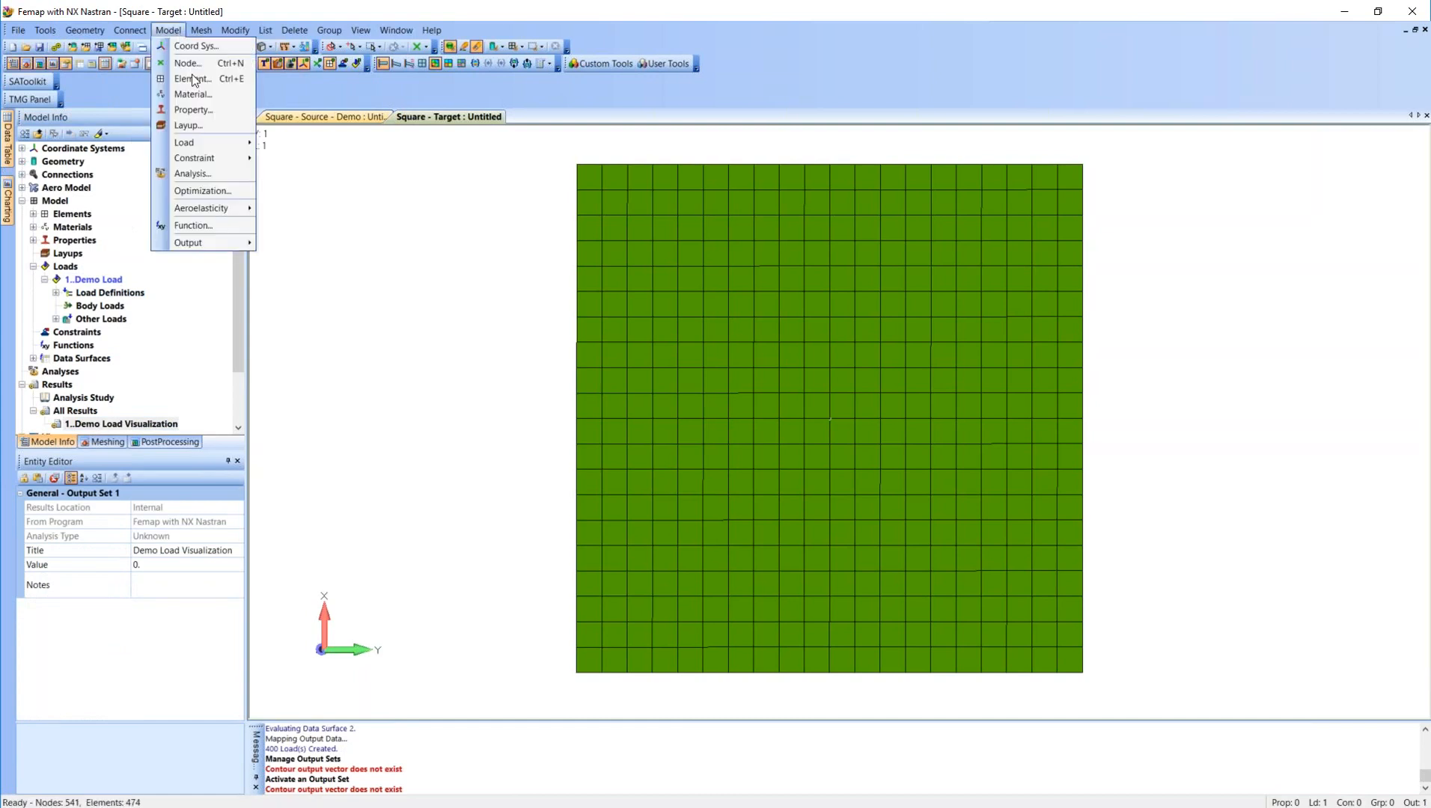
mouse_move(232, 242)
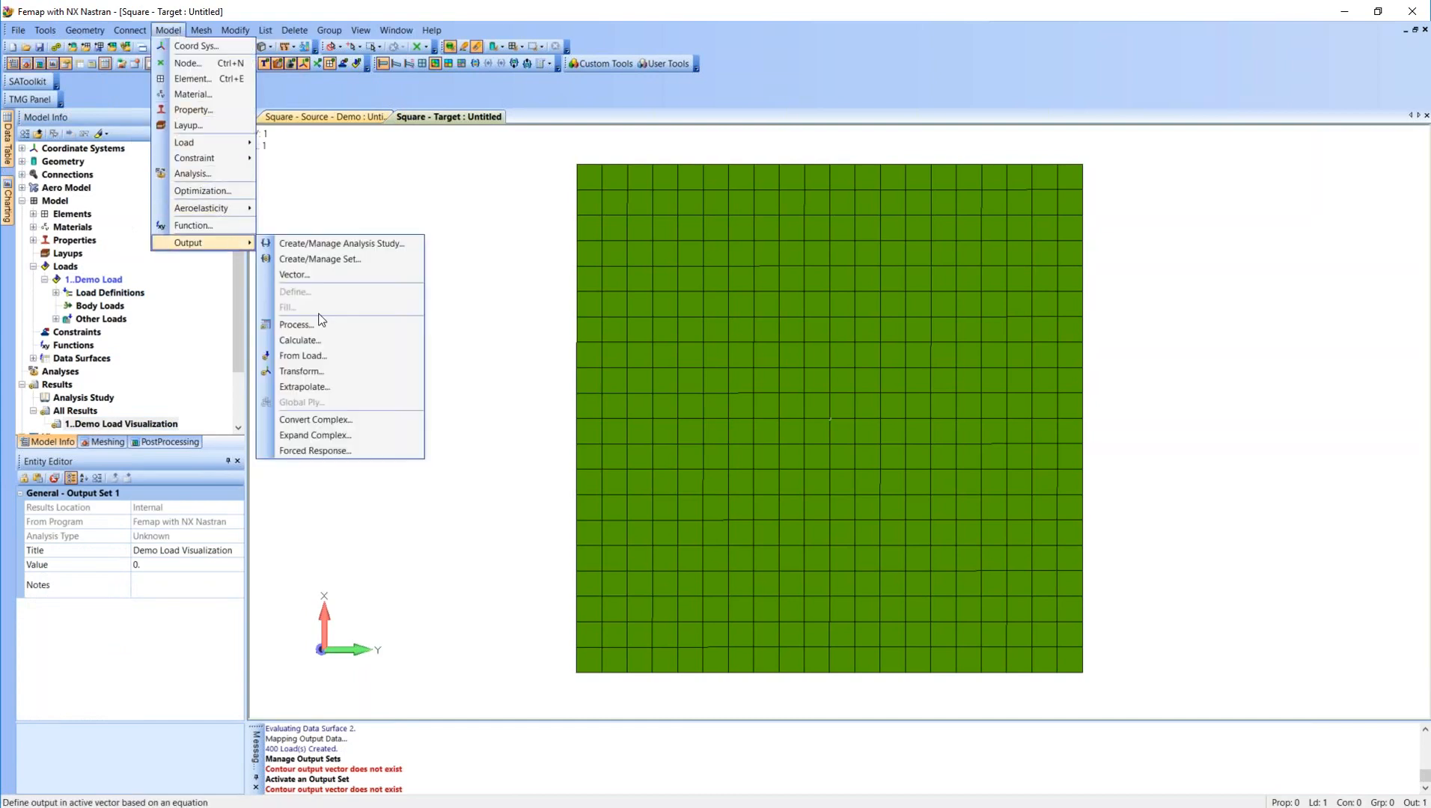
left_click(314, 356)
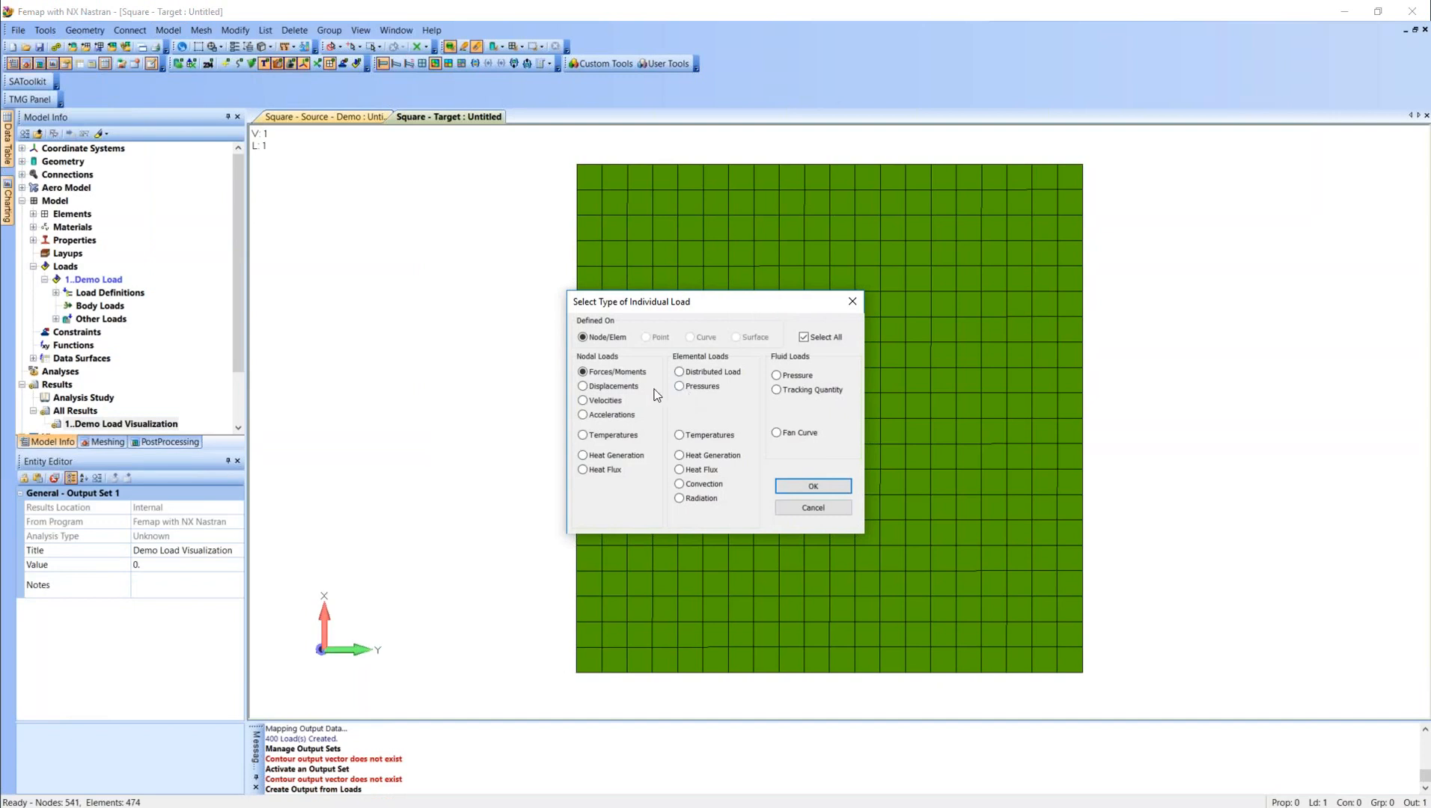
left_click(697, 386)
left_click(802, 337)
left_click(813, 486)
left_click(792, 751)
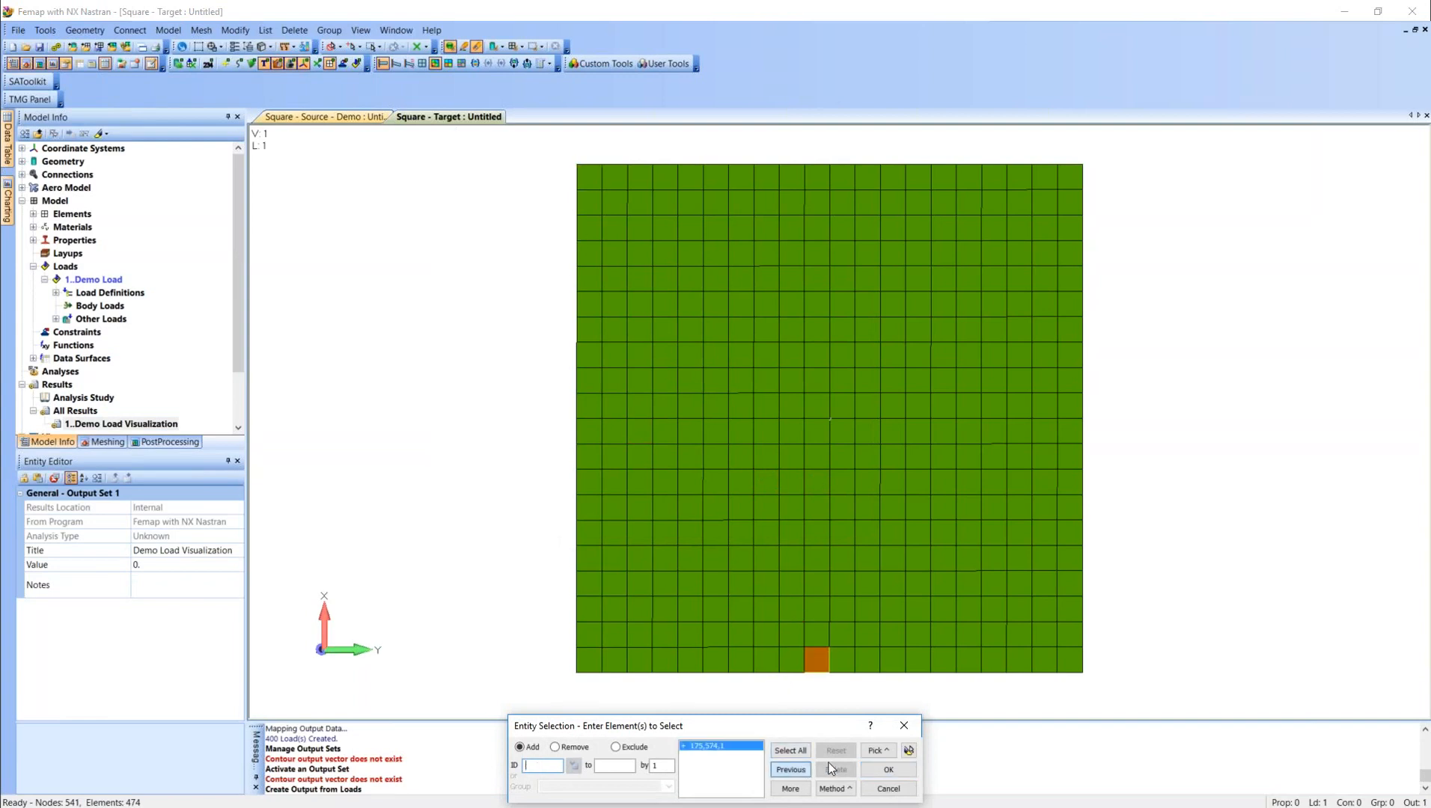
left_click(892, 770)
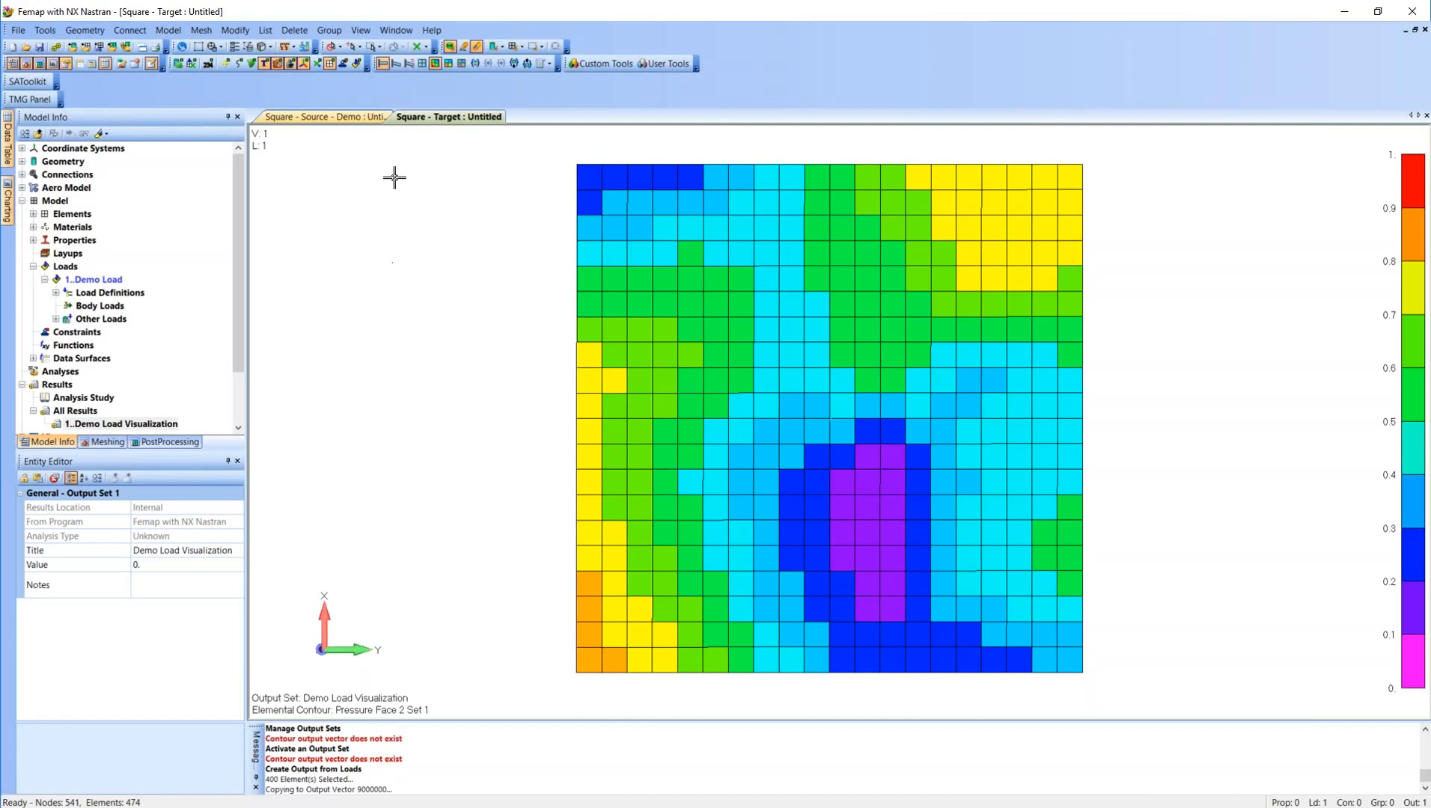
Turn off the contour display and create a new load set titled Demo Load 2.
left_click(409, 65)
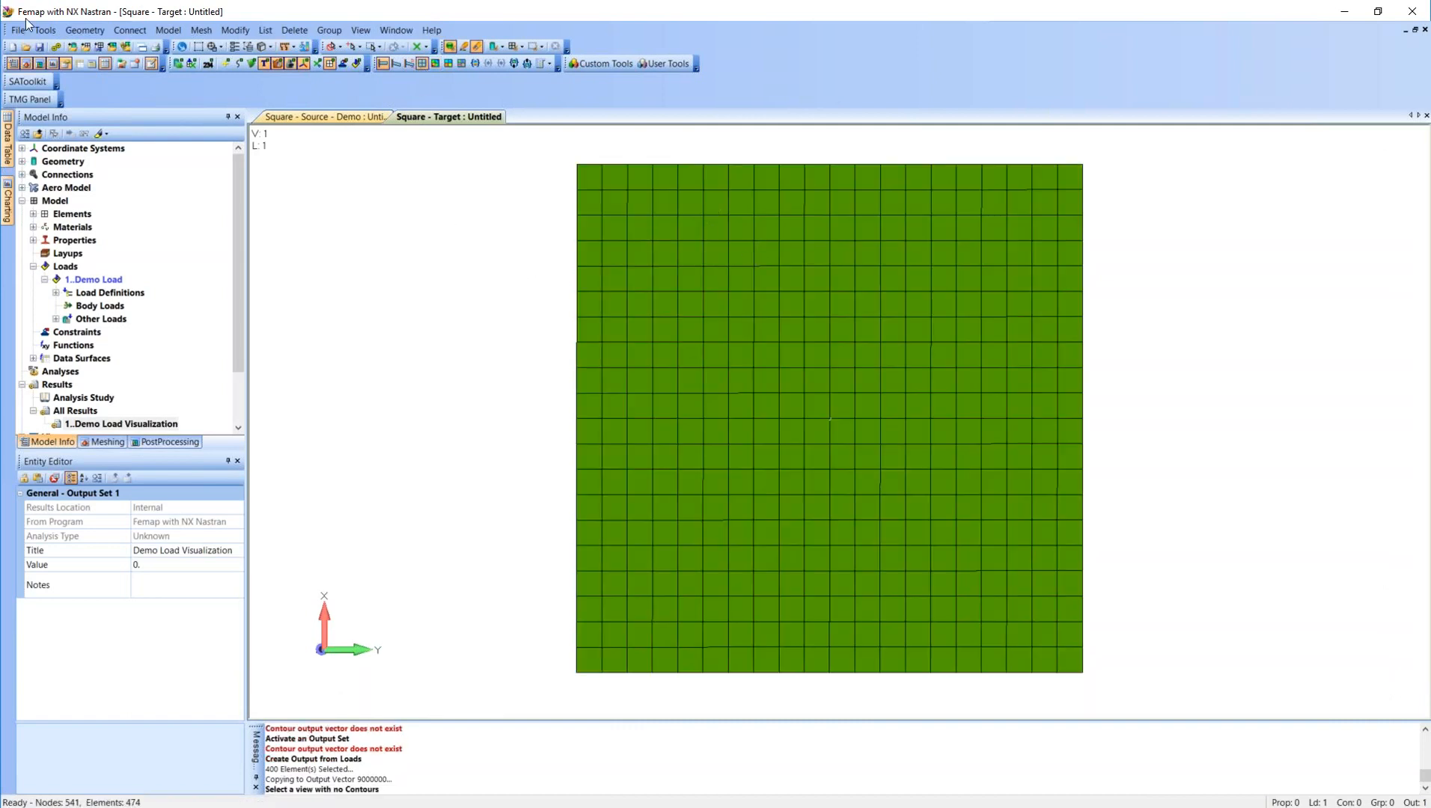
right_click(95, 280)
left_click(114, 290)
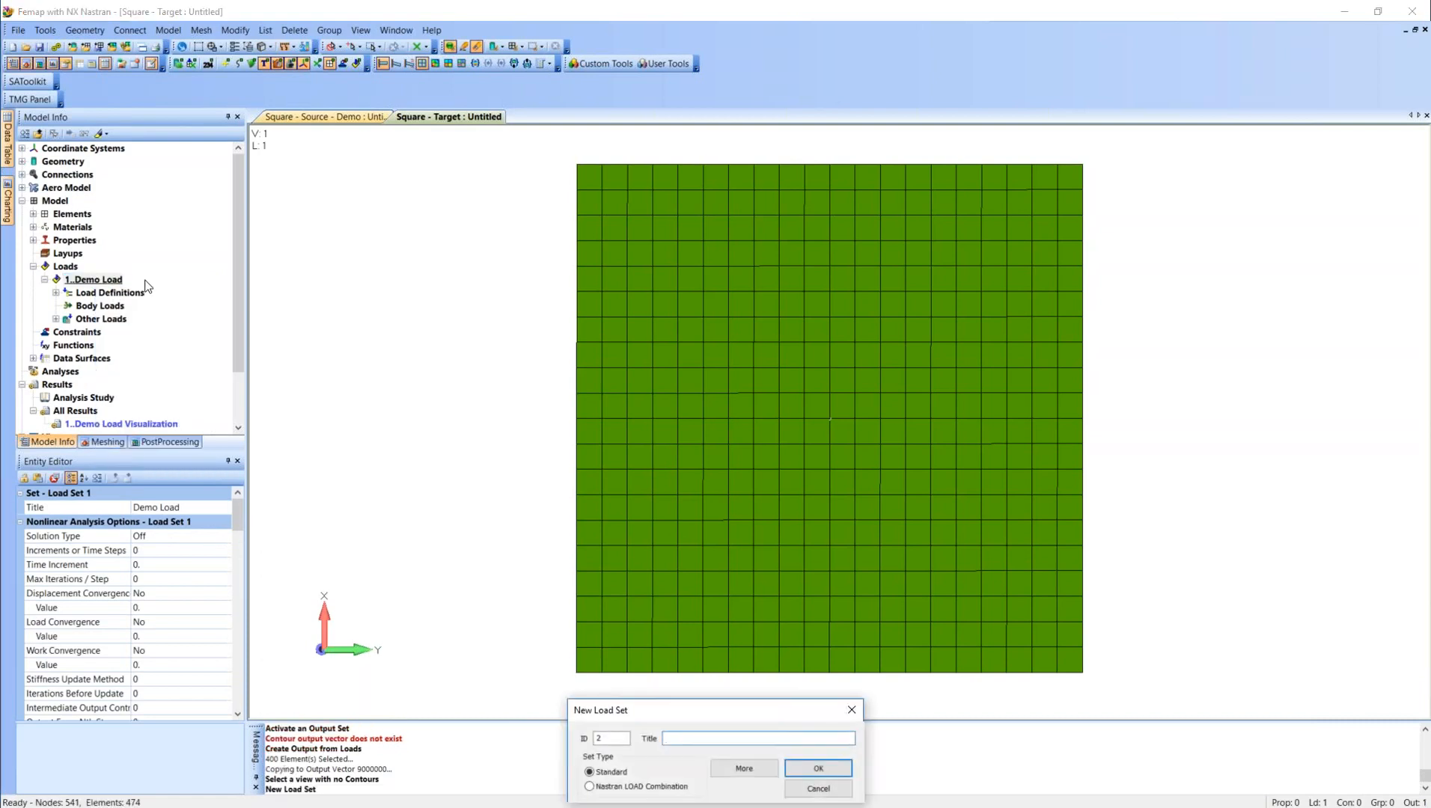
type("Demo Load 2")
key("Return")
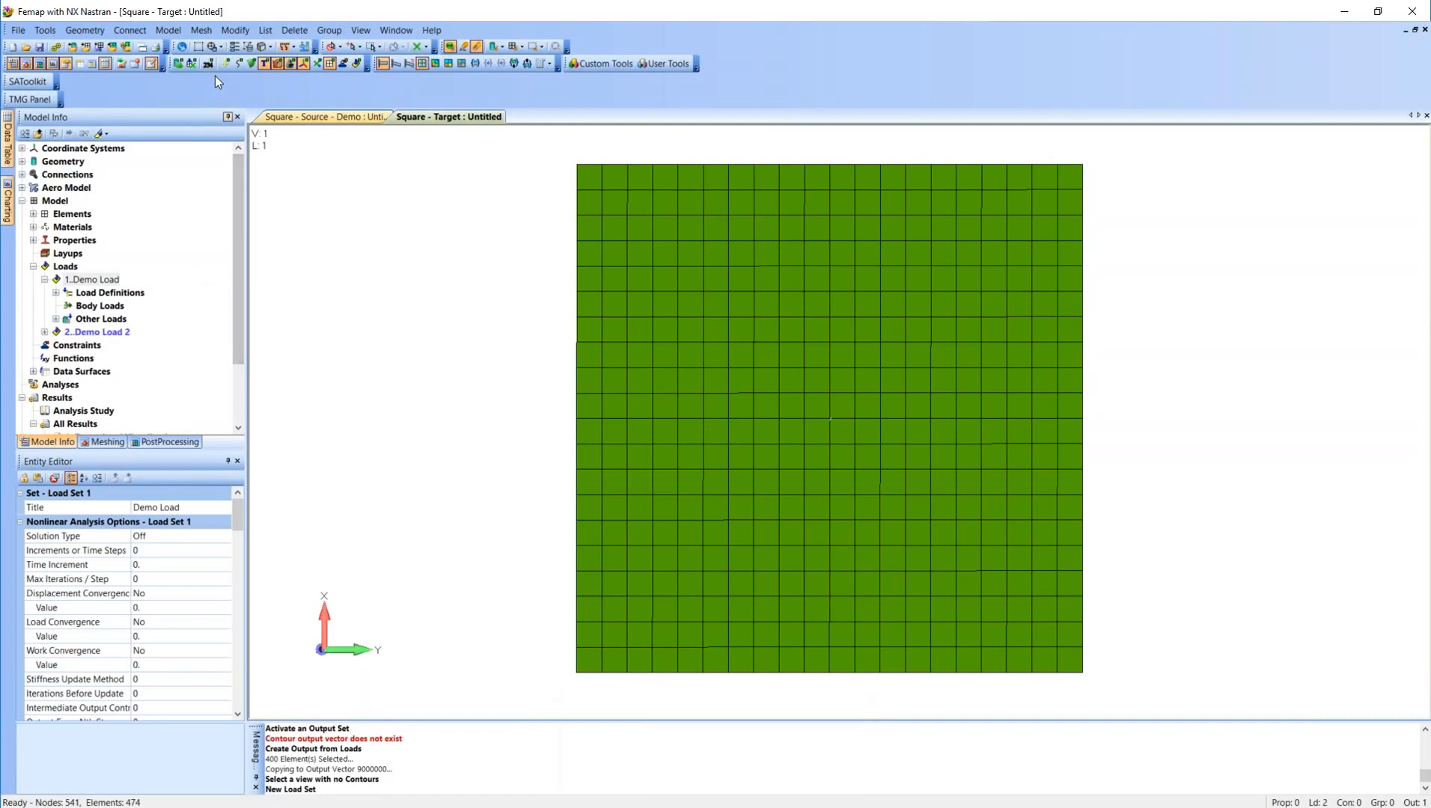
Start mapping output from the Square - Source - Demo model, using results on the Coarse FEM group.
left_click(168, 30)
mouse_move(213, 142)
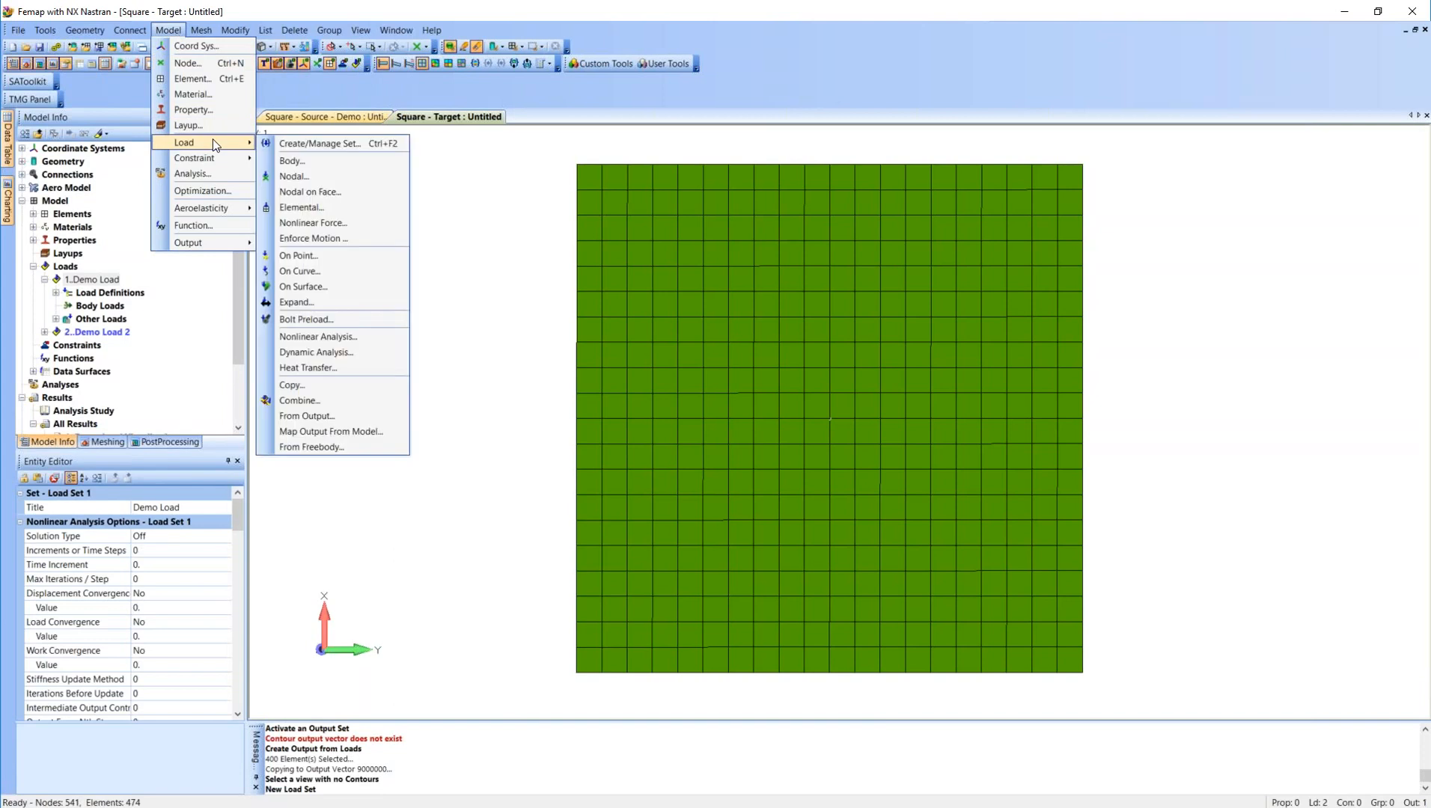
left_click(337, 436)
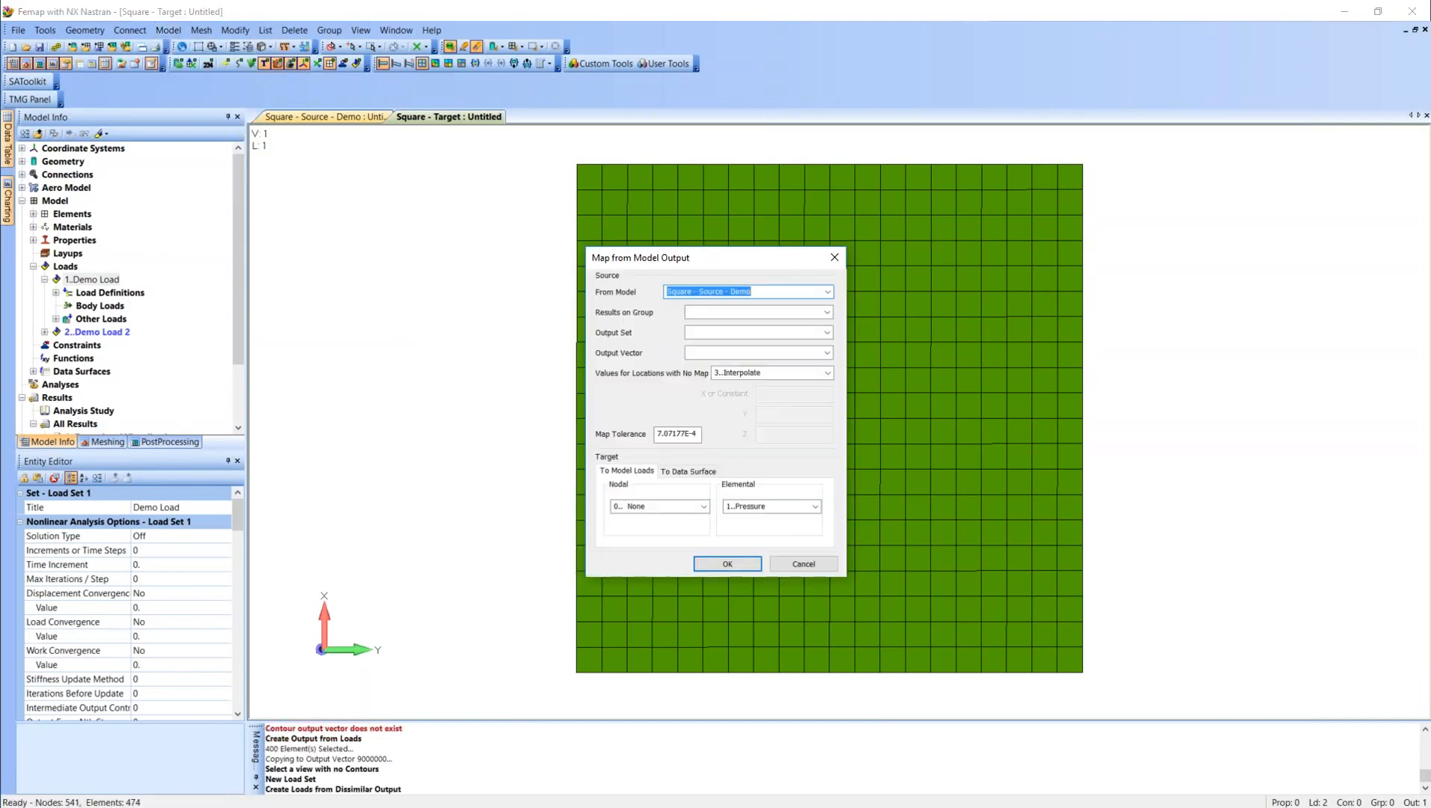
left_click(825, 292)
left_click(826, 291)
left_click(828, 313)
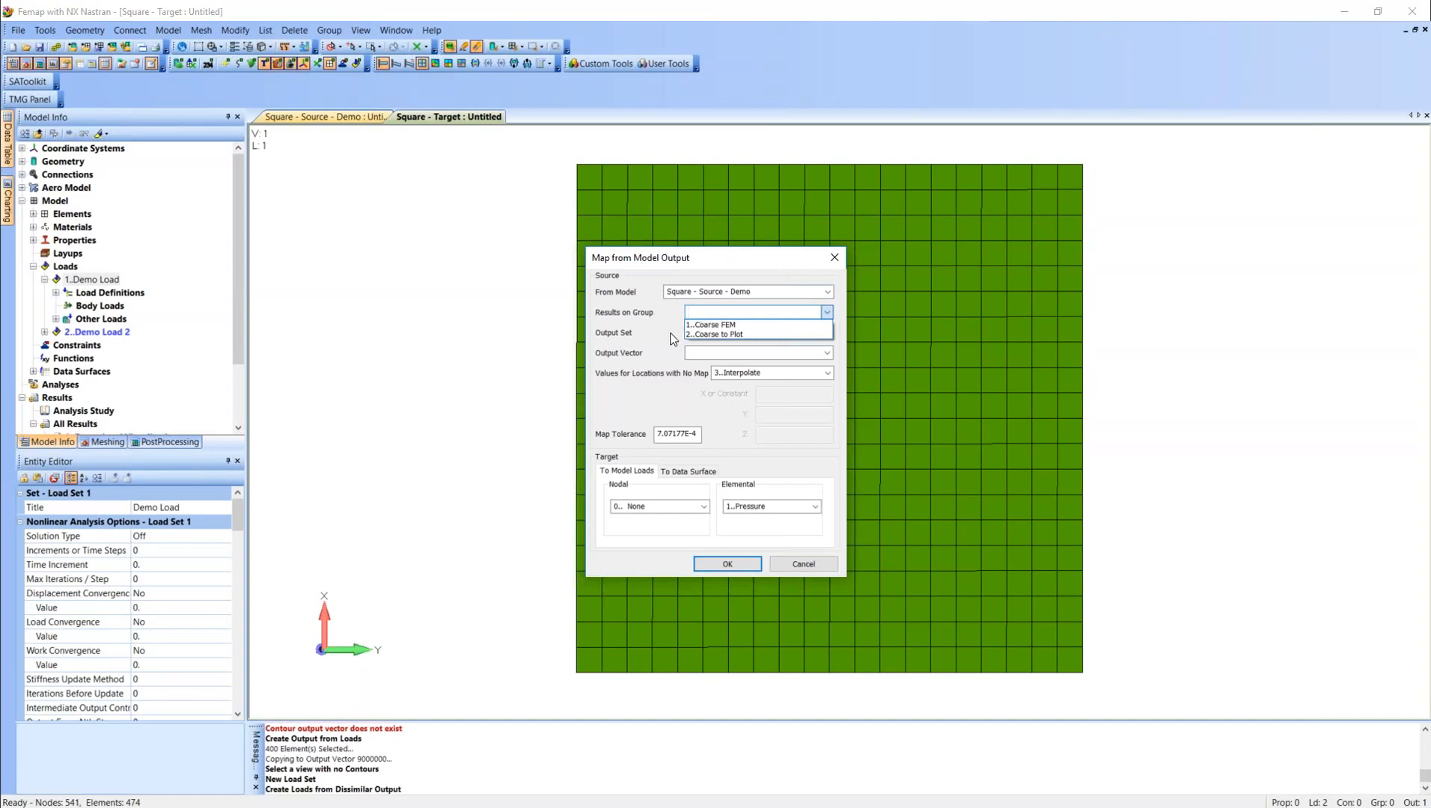
left_click(738, 325)
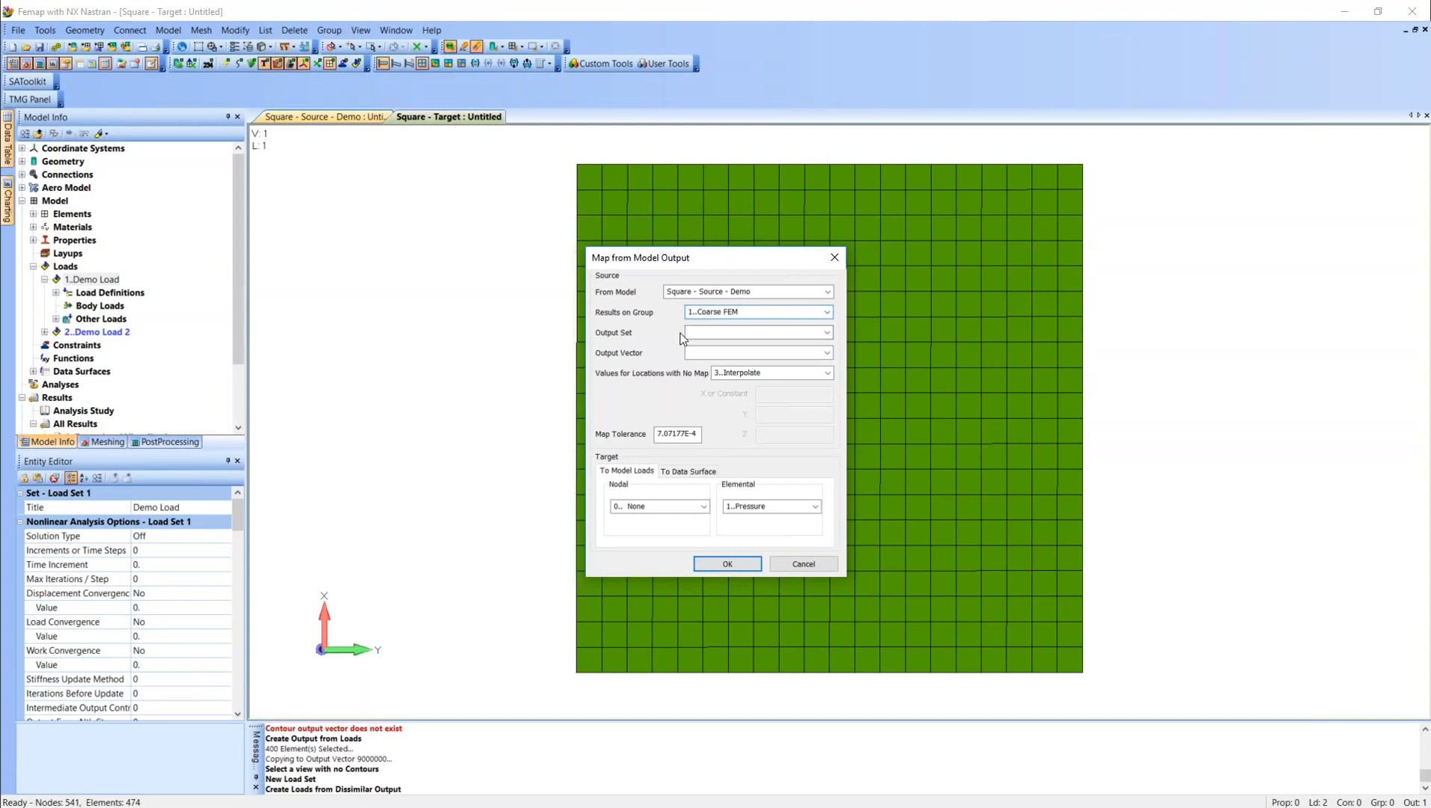
Set the source output set to Pressure w/ corners and the output vector to Corner Pressure Face 1.
left_click(827, 333)
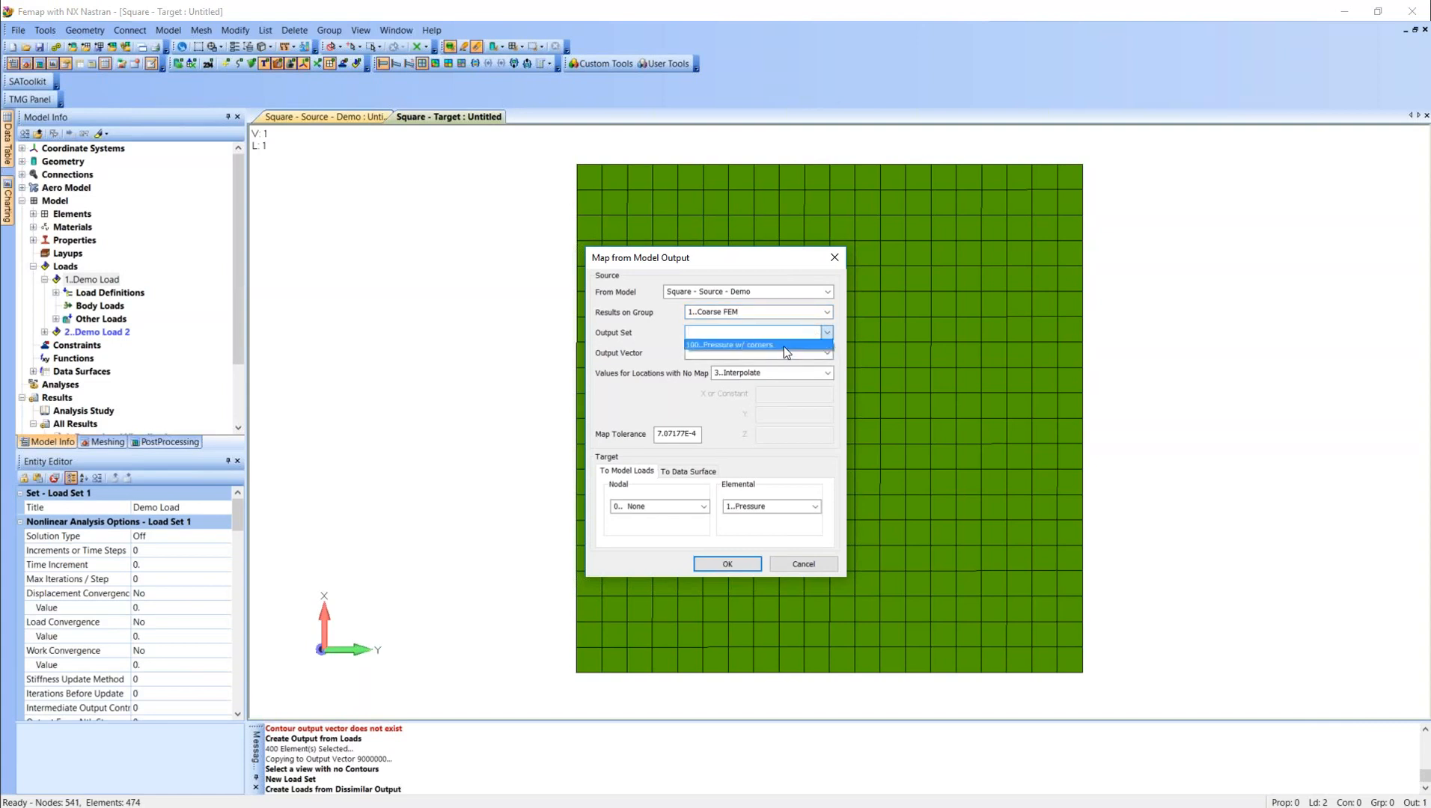
left_click(783, 346)
left_click(827, 352)
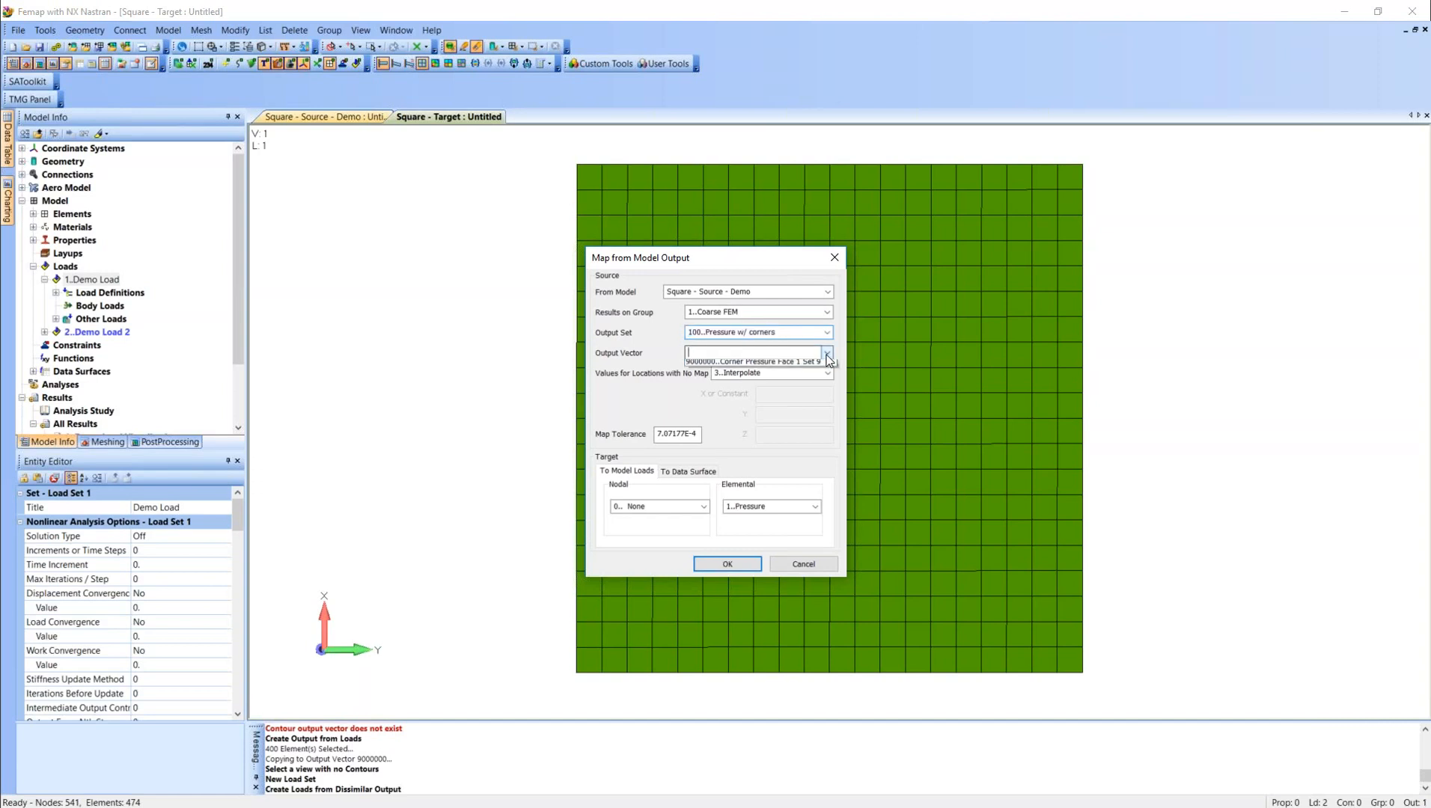
left_click(757, 362)
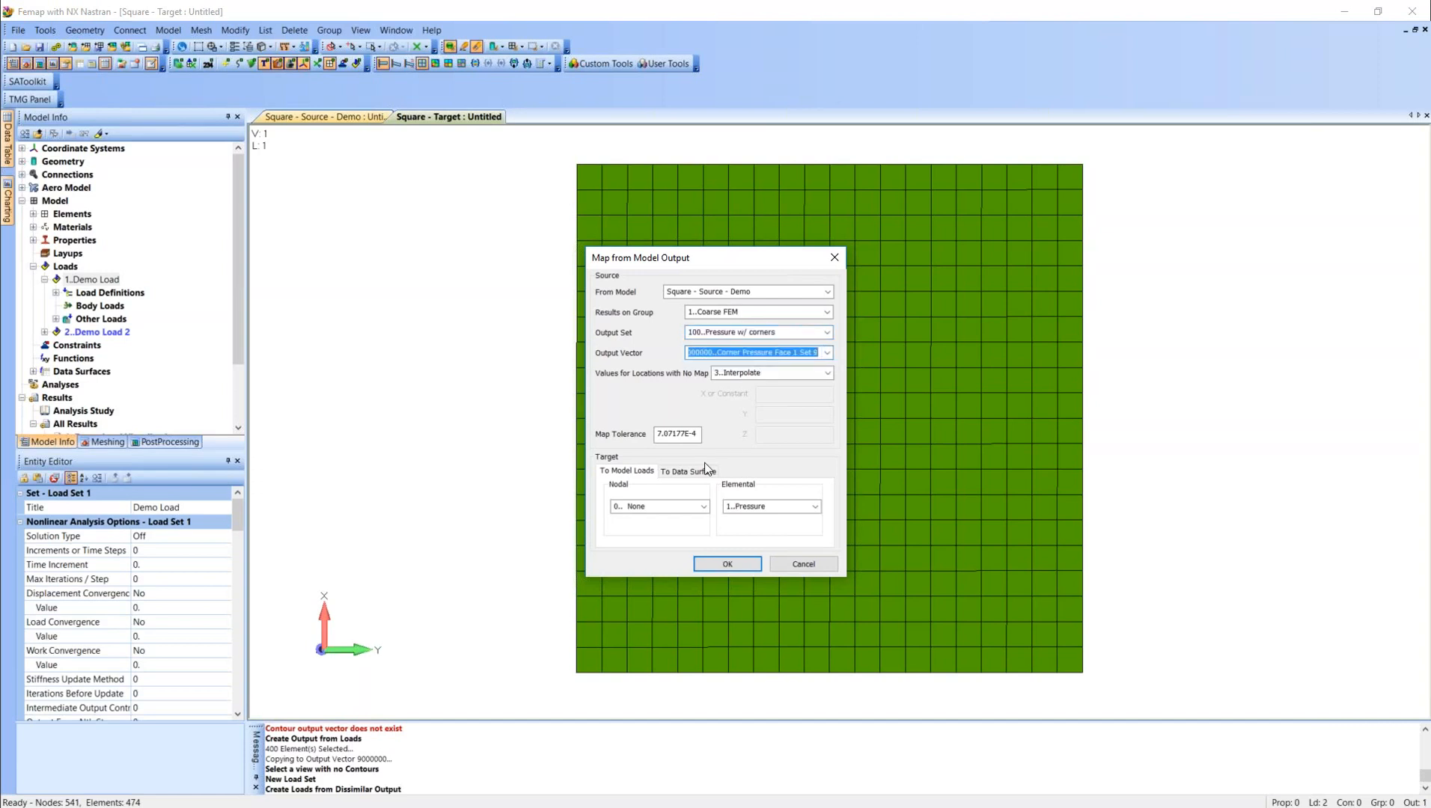
left_click_drag(700, 437, 652, 435)
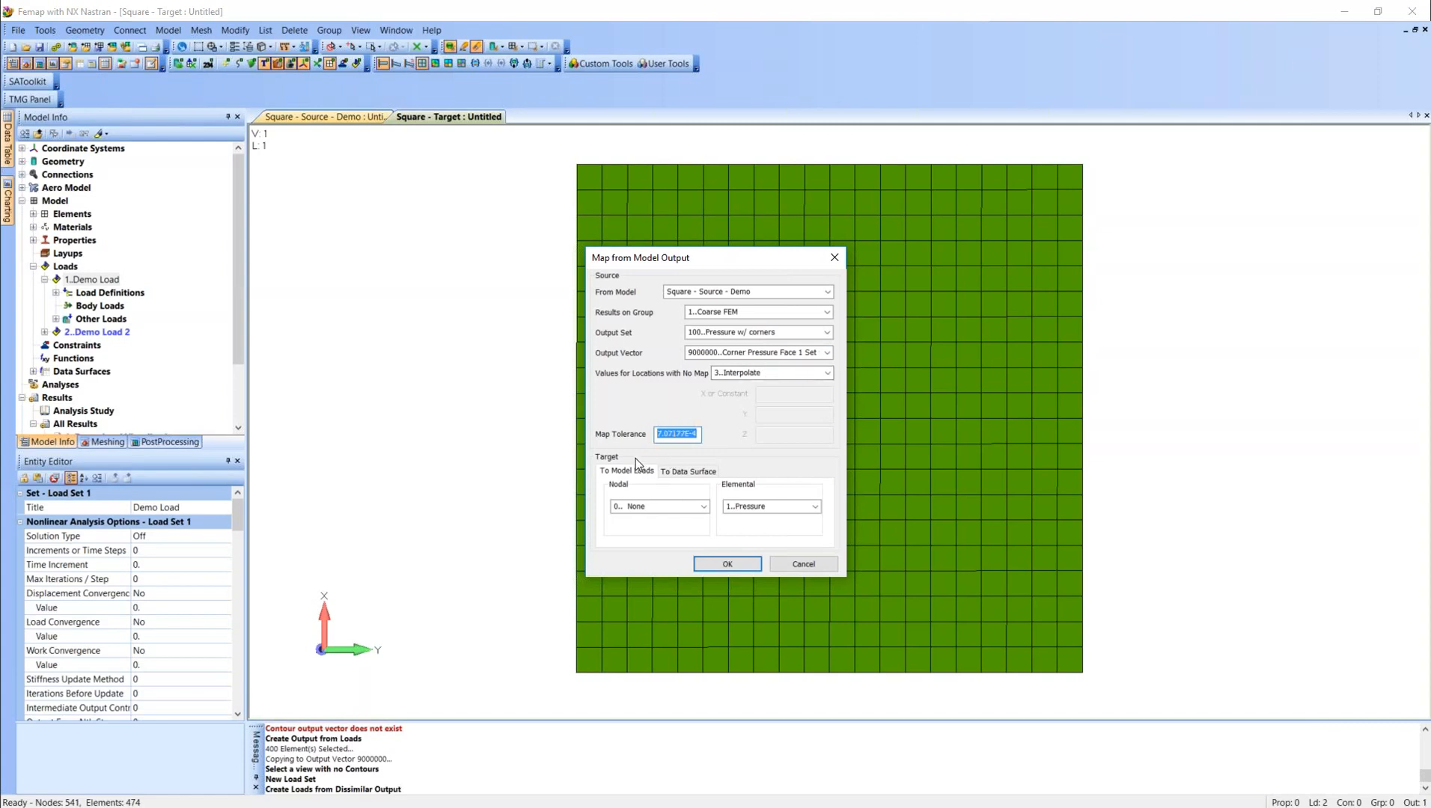
Target the model loads with elemental Pressure at Corners and accept the mapping settings.
left_click(701, 474)
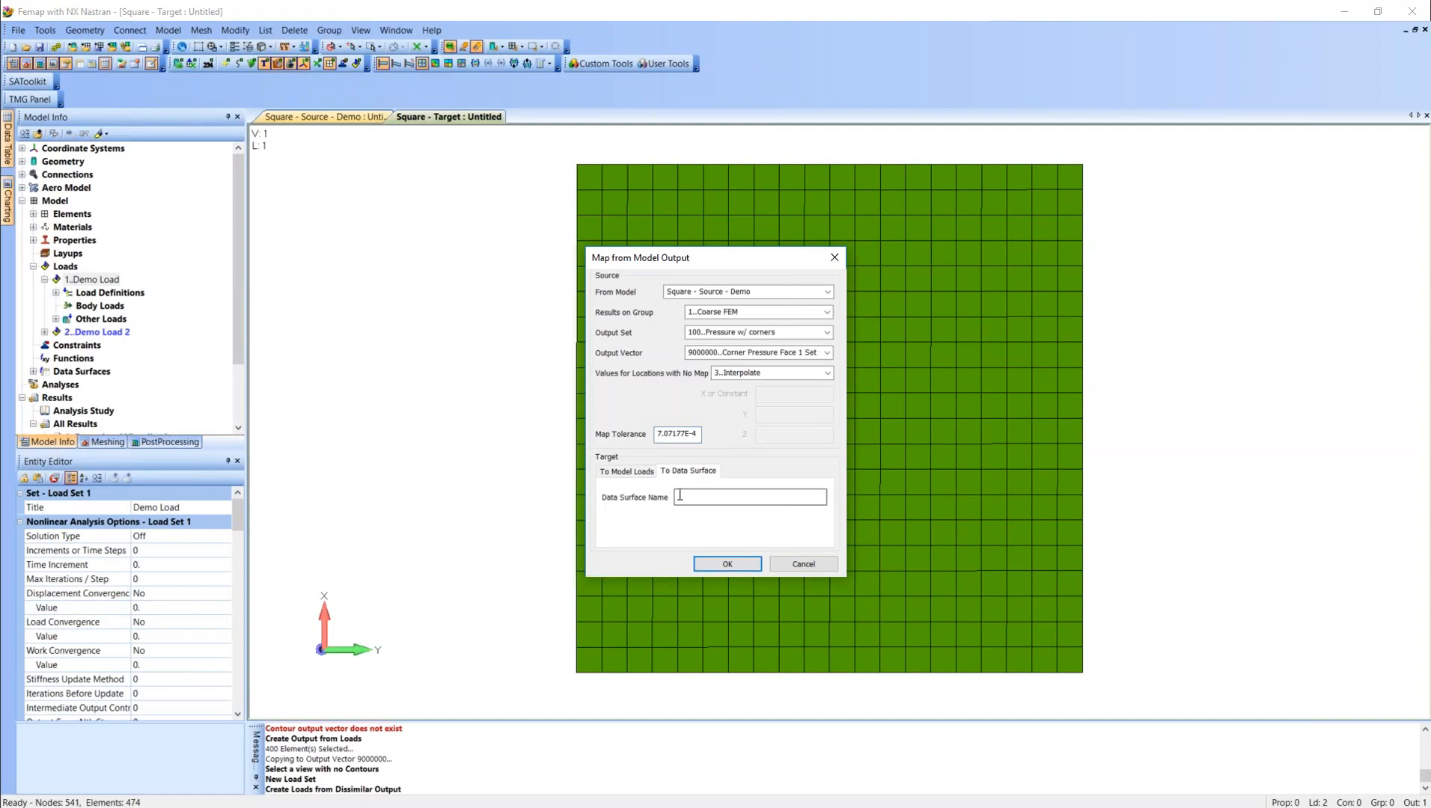
left_click(648, 473)
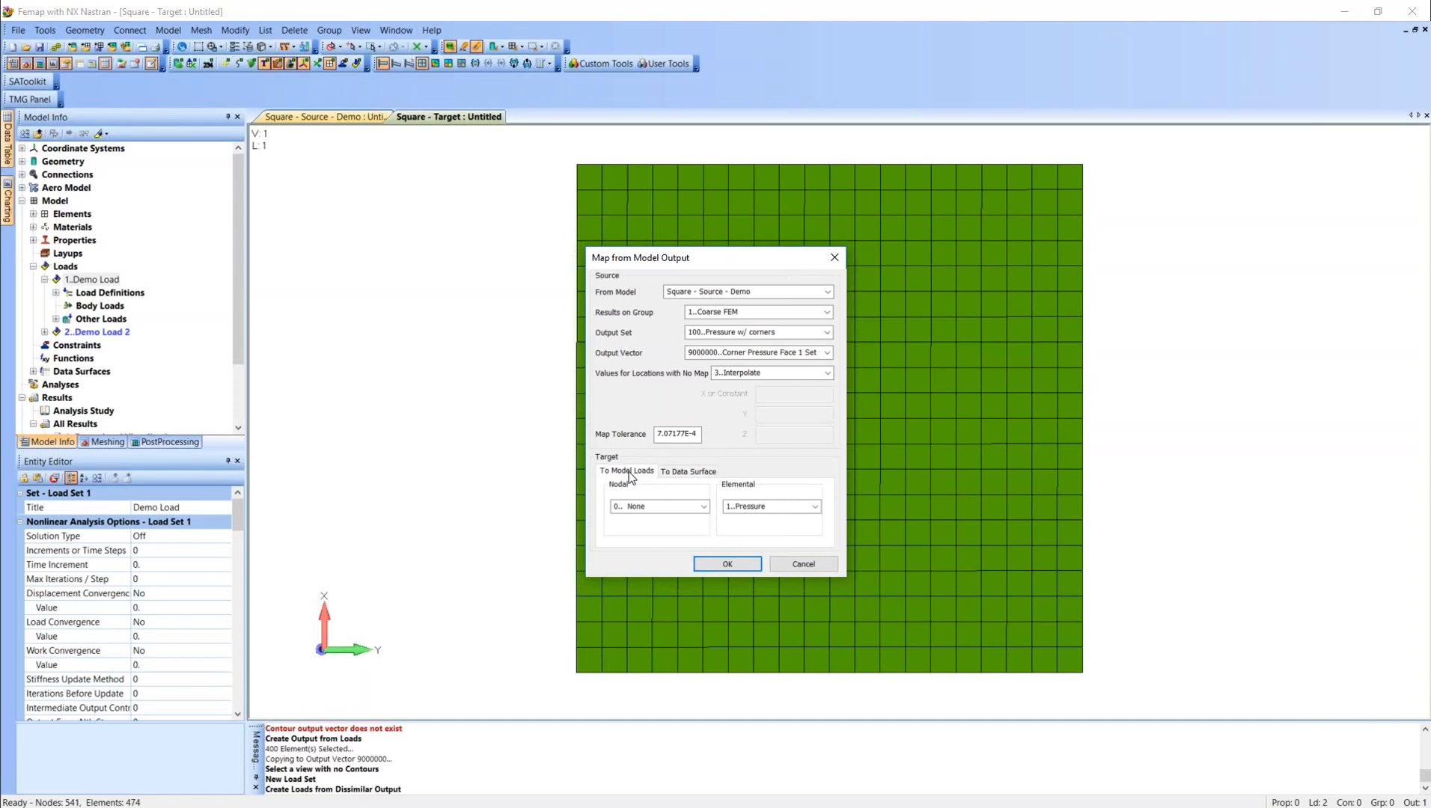
left_click(815, 507)
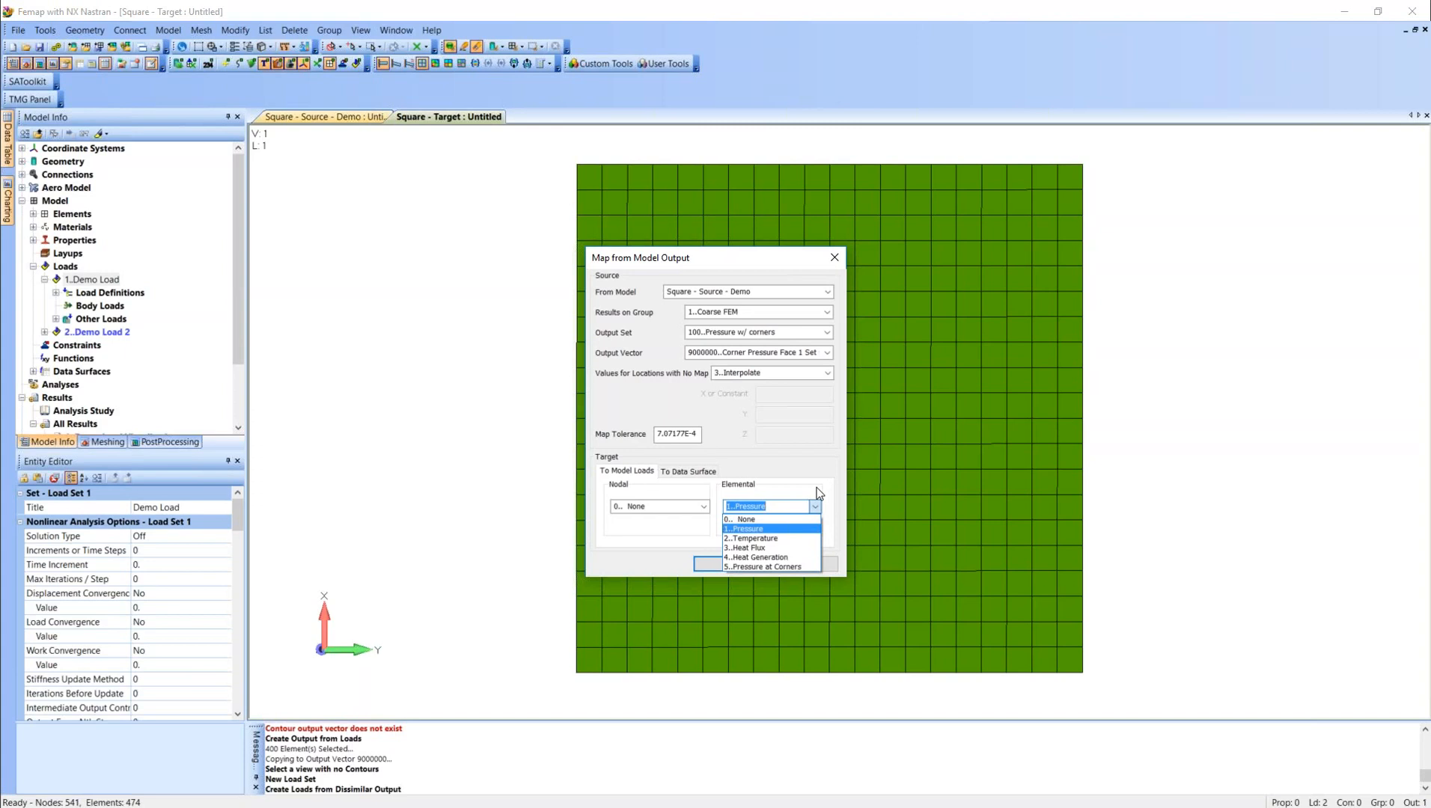
left_click(789, 566)
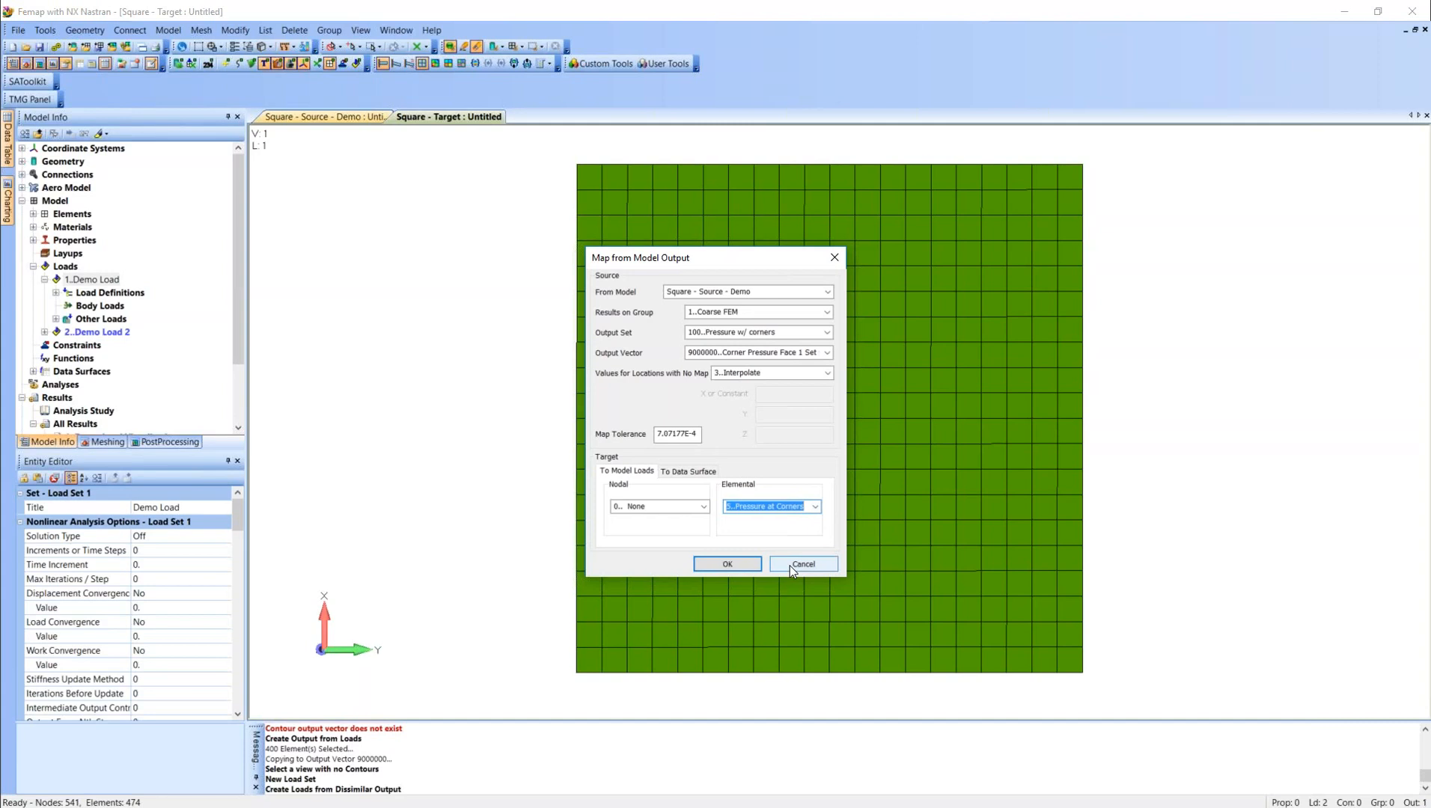
left_click(733, 563)
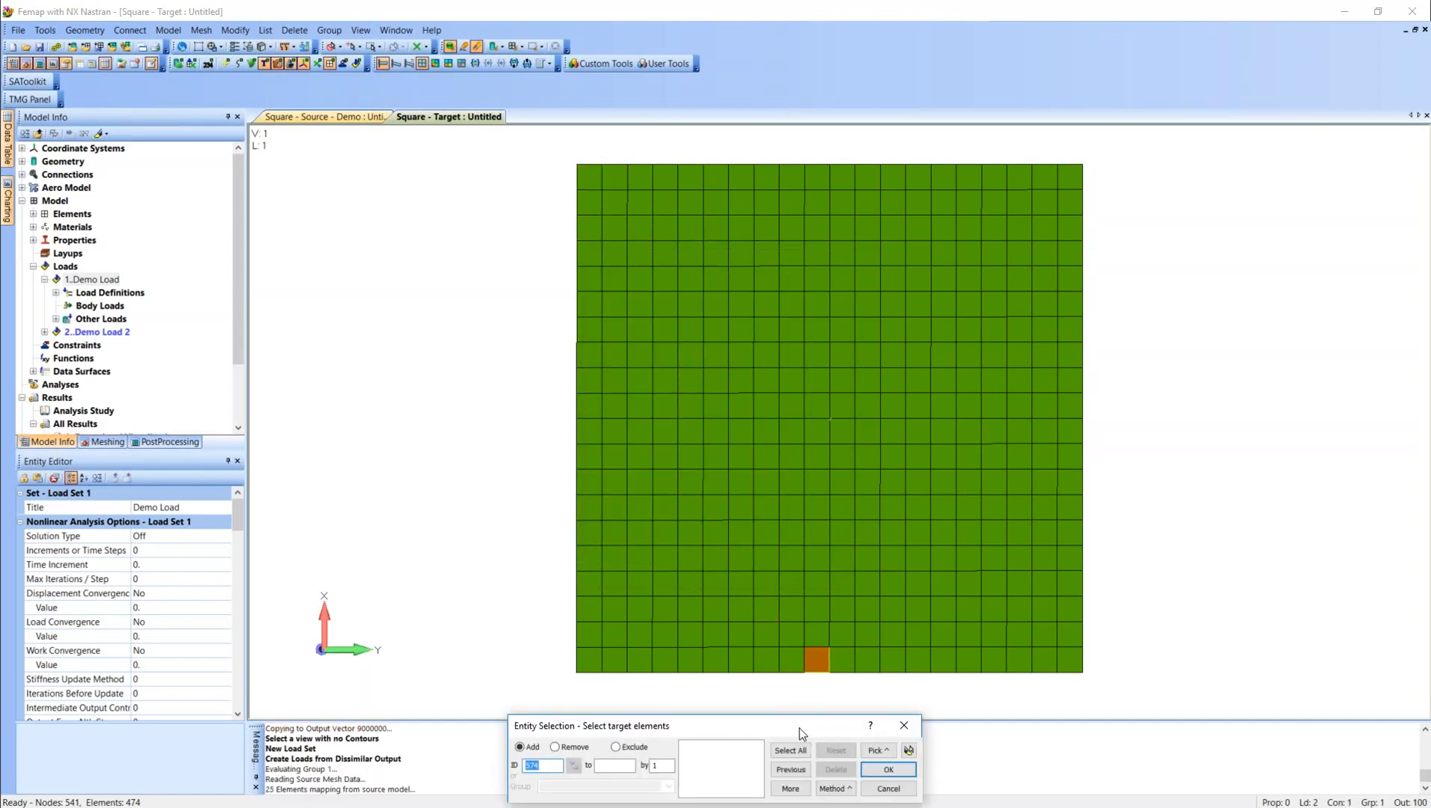
Map the pressures onto the previously selected elements 175 to 574, picking the target face by Face ID on one element.
left_click(793, 769)
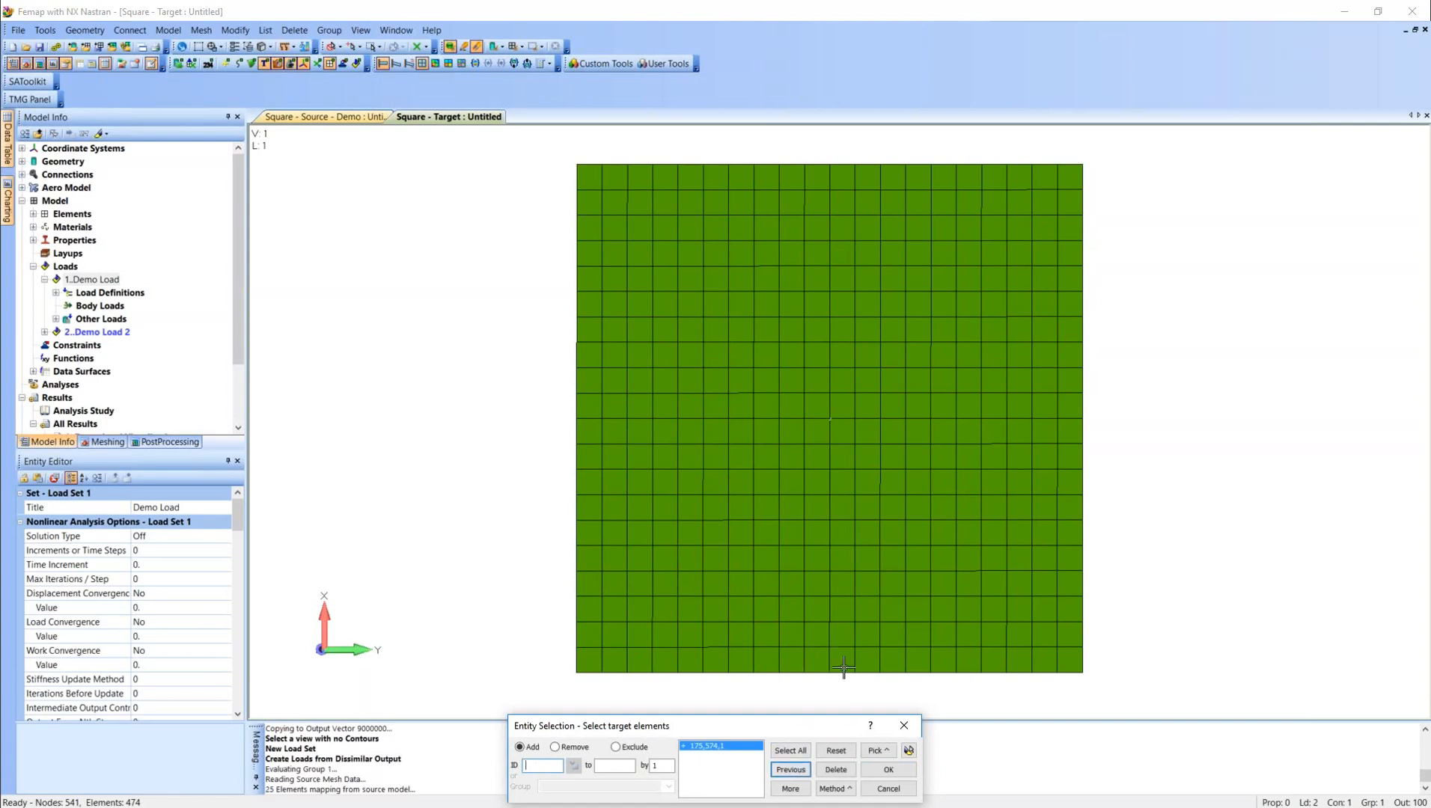
left_click(890, 768)
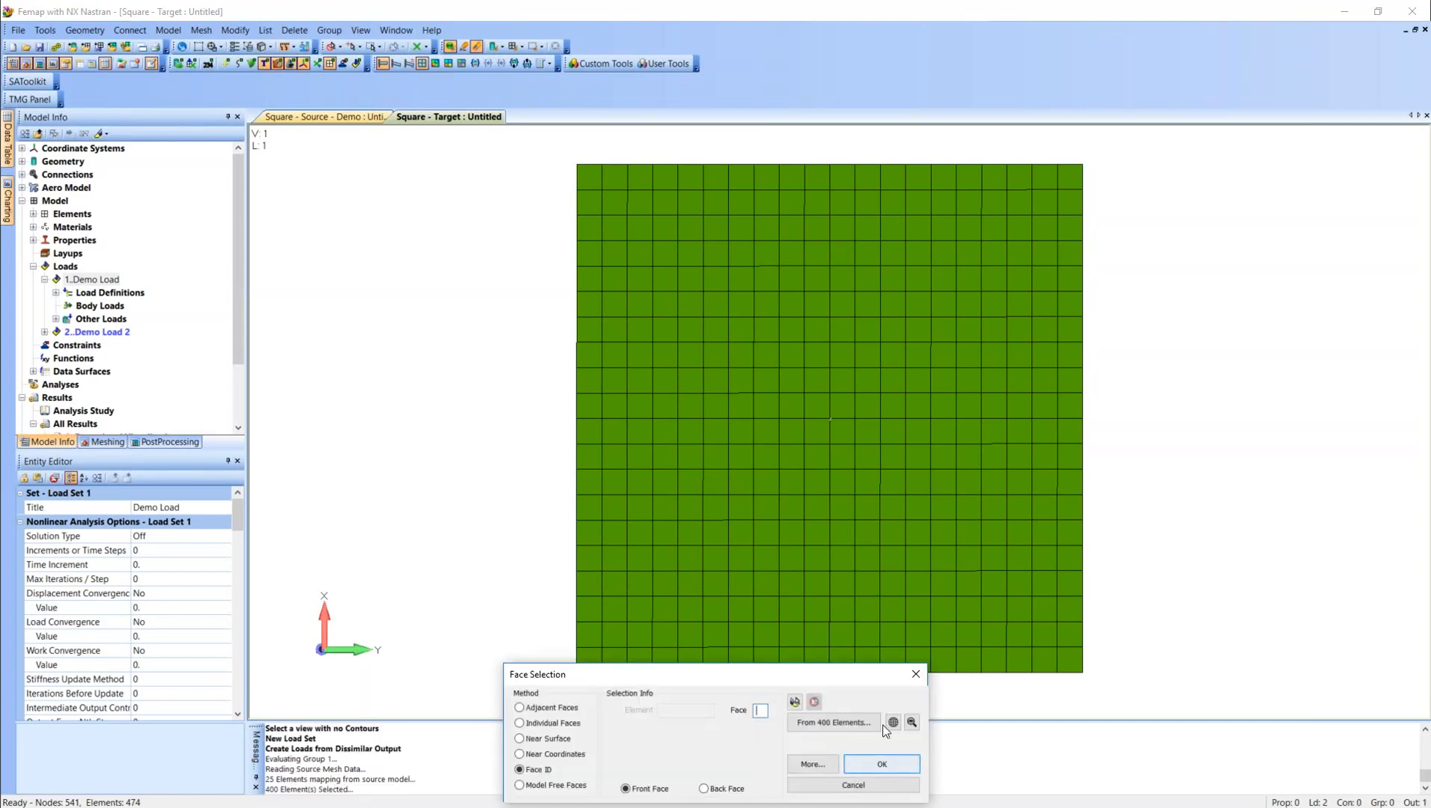
left_click(817, 477)
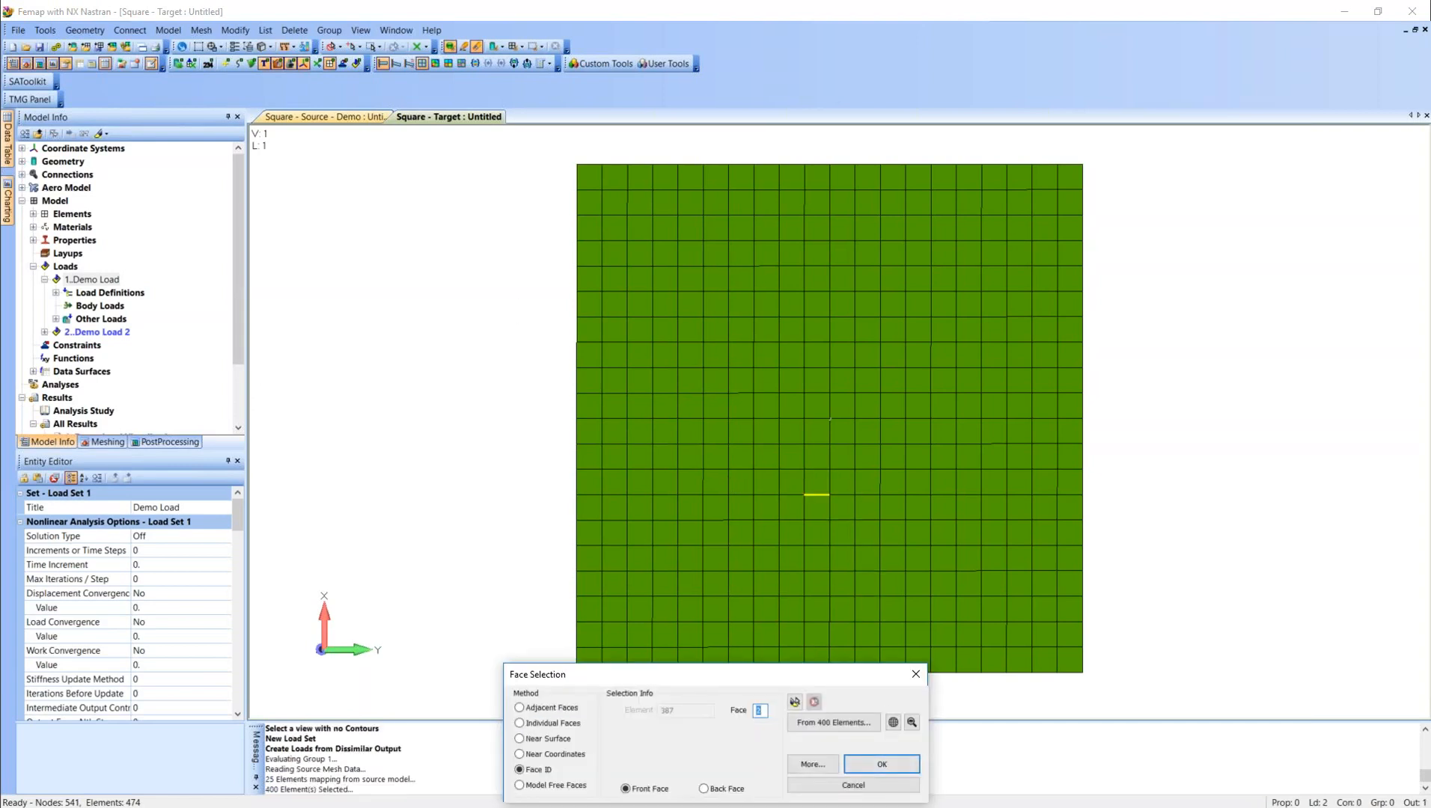
left_click(880, 764)
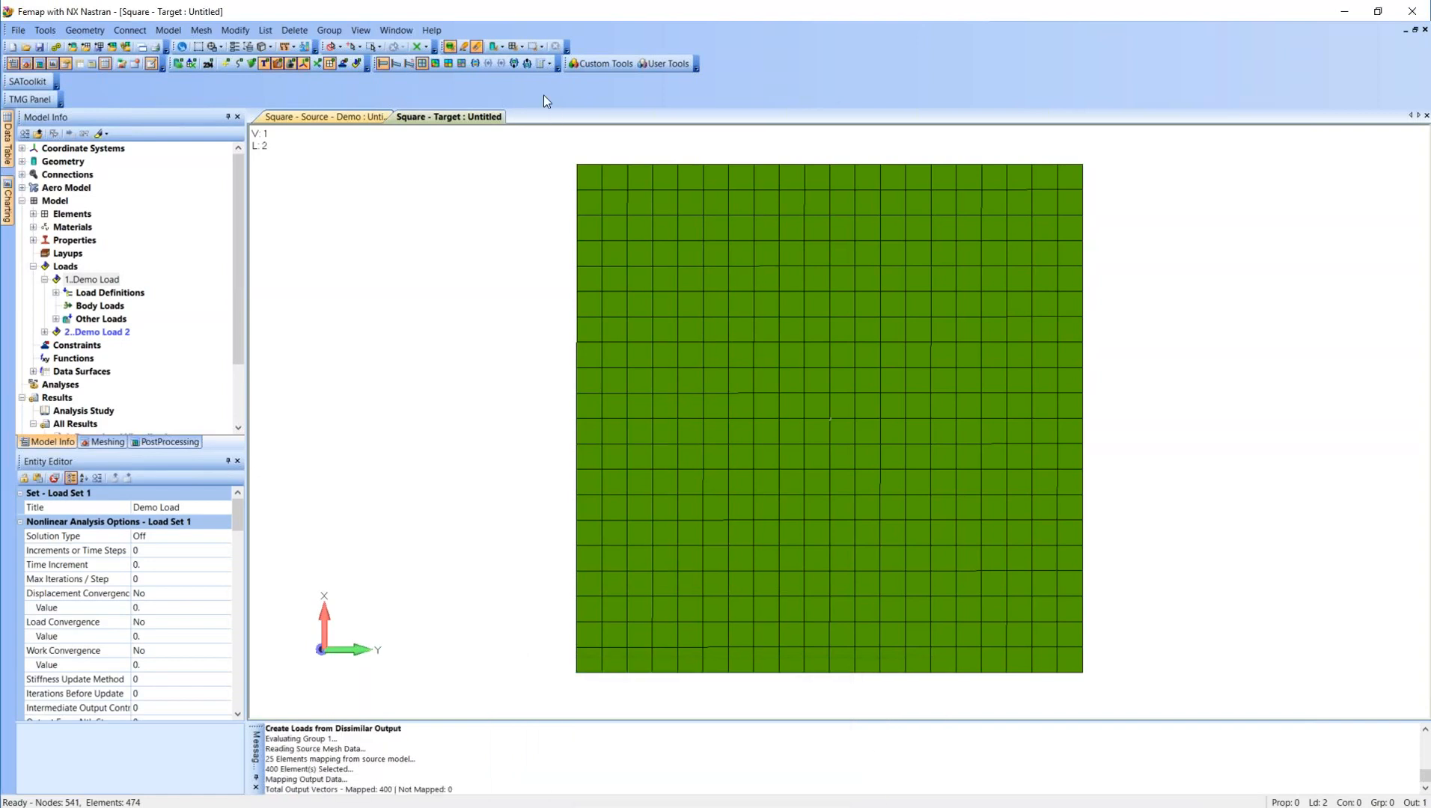
left_click(355, 66)
middle_click_drag(629, 380, 725, 378)
left_click(353, 60)
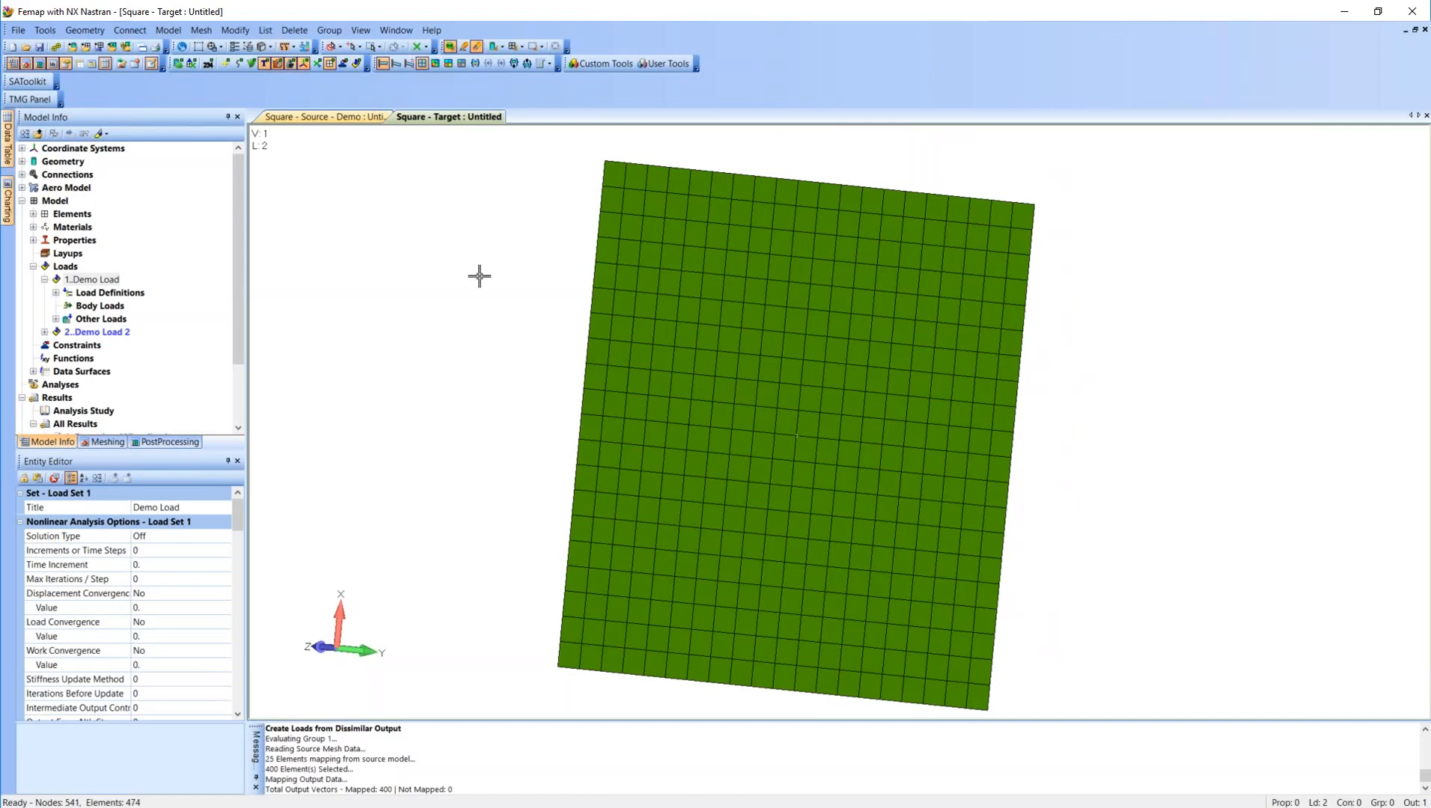
middle_click_drag(878, 275, 1000, 391)
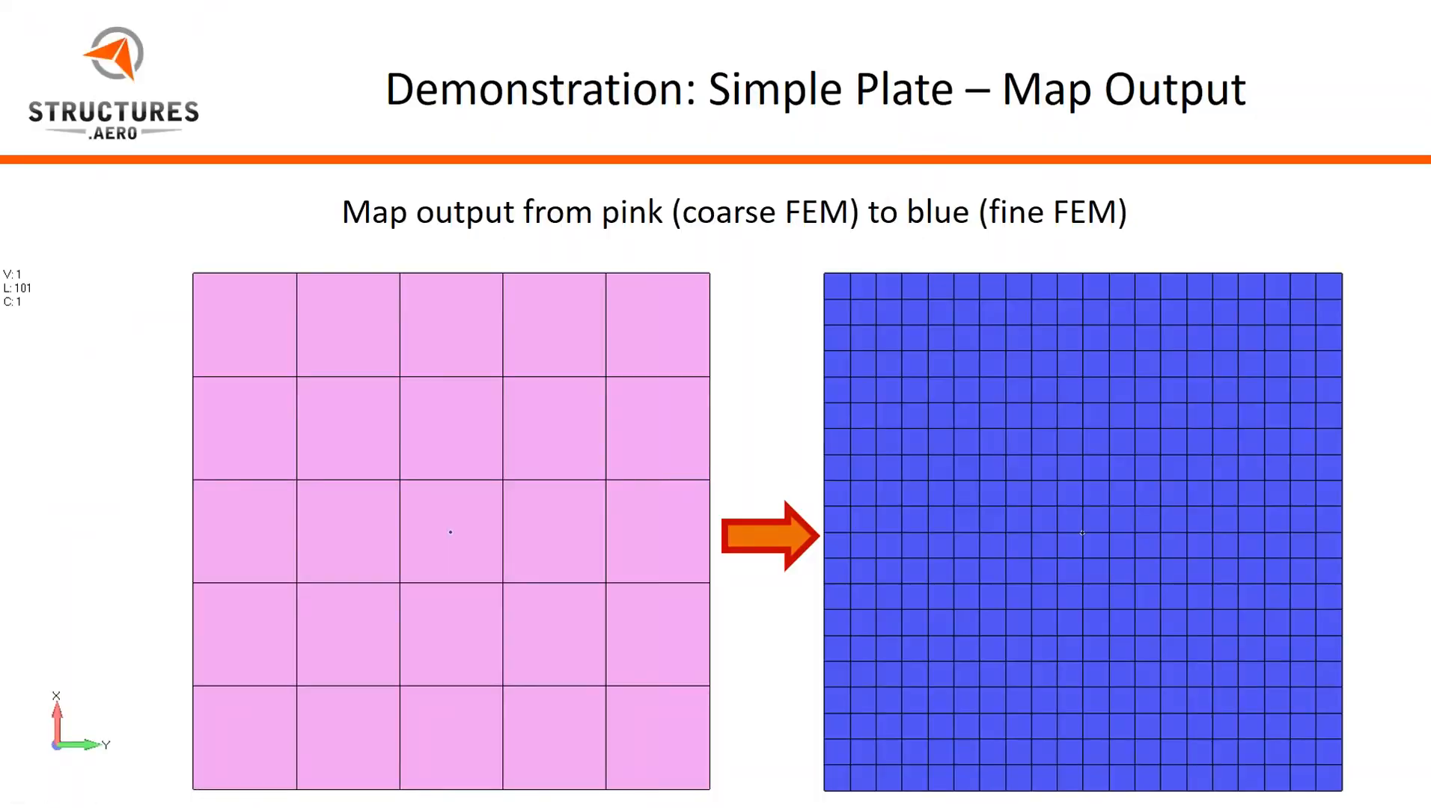
key("Right")
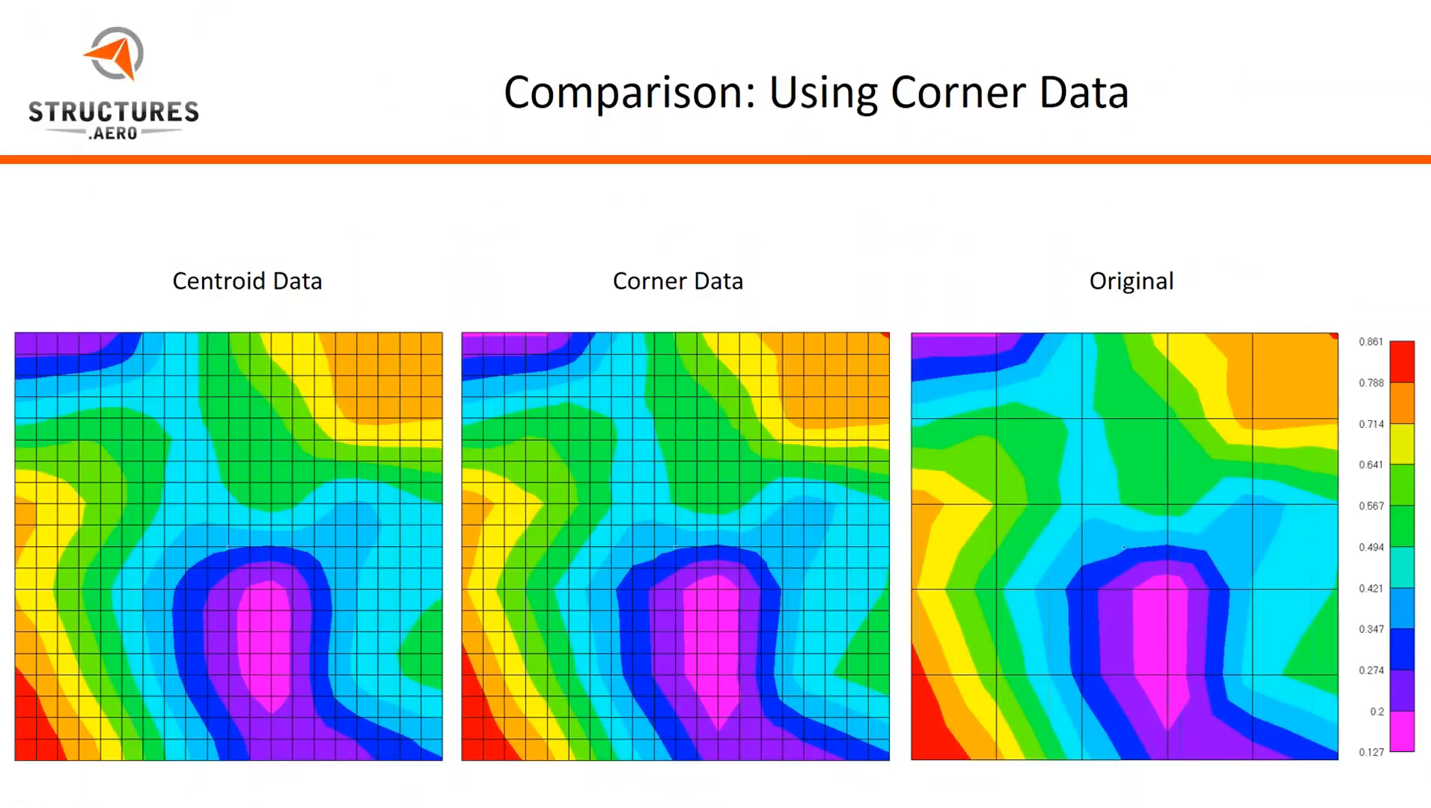